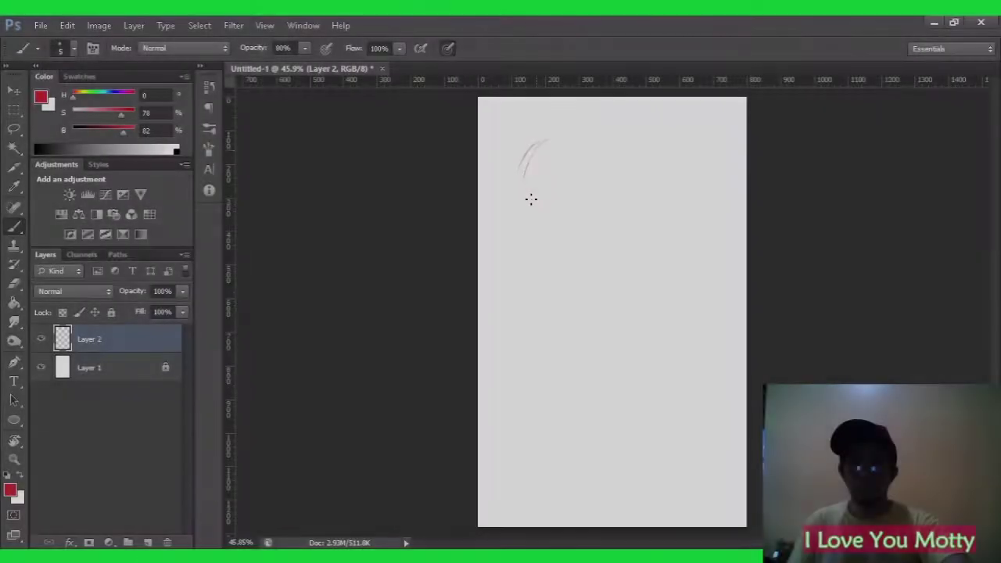
Sketch the figure's head with curved face guidelines, neck, shoulders and torso sides in thin red brush strokes on Layer 2.
mouse_move(543, 141)
mouse_down()
mouse_move(523, 188)
mouse_move(541, 185)
mouse_move(536, 197)
mouse_up()
key(e)
key(b)
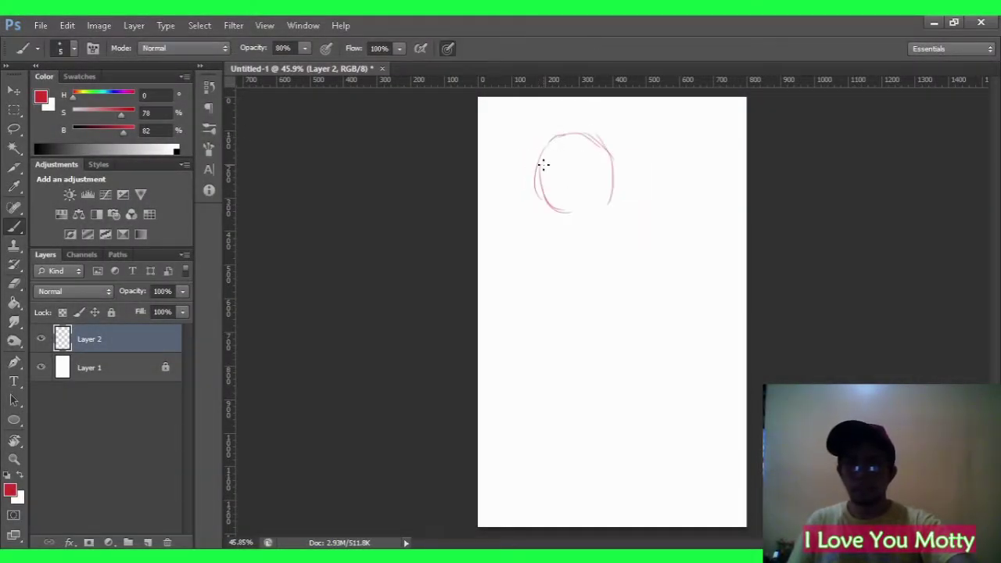
drag(597, 239, 552, 211)
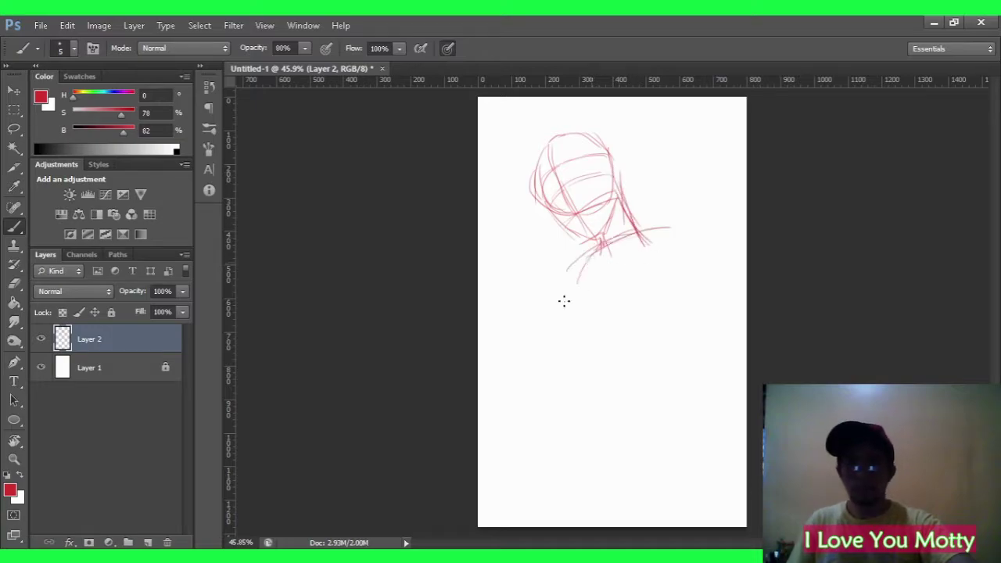
mouse_move(608, 342)
mouse_down()
mouse_move(588, 304)
mouse_move(639, 381)
mouse_up()
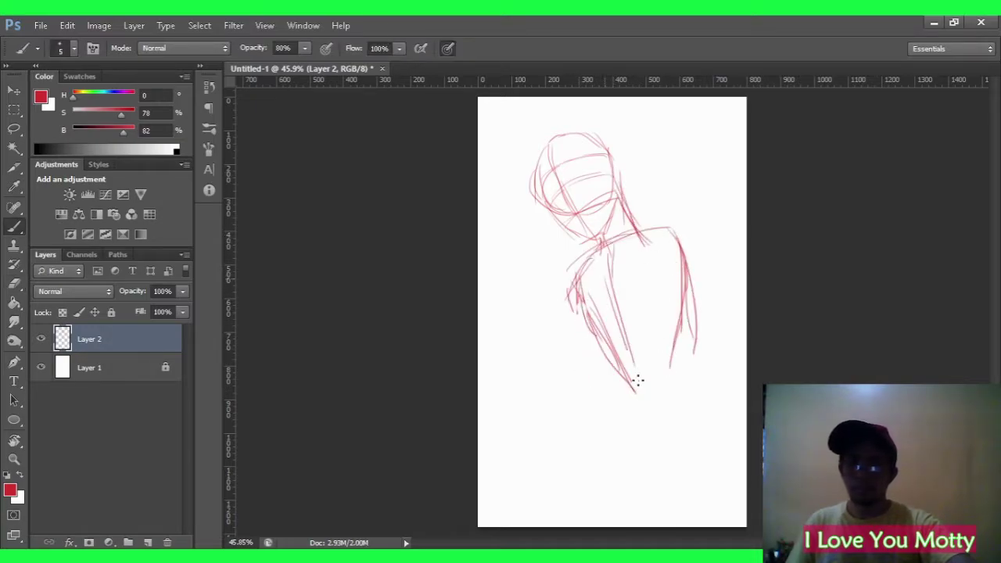
Scale down the rough sketch and reposition it higher on the canvas to make room for the legs.
key(v)
mouse_move(733, 112)
mouse_down()
mouse_move(670, 273)
mouse_move(653, 271)
mouse_up()
click(736, 48)
Sketch the shoulder joints, raised arm, hips and spread thighs of the figure, undoing the stray thigh stroke.
key(b)
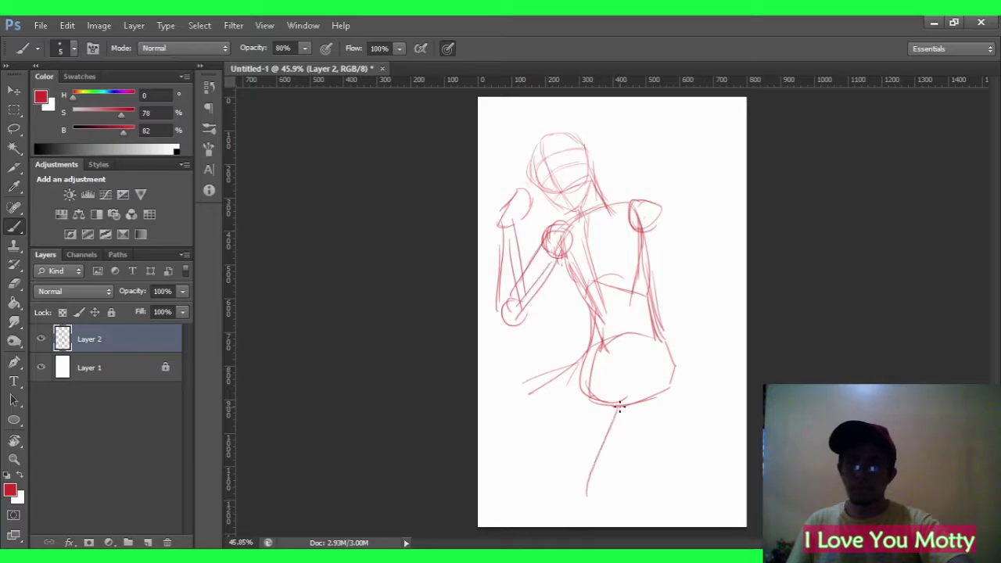
drag(674, 399, 646, 479)
mouse_move(586, 366)
mouse_down()
mouse_move(509, 429)
mouse_move(507, 403)
mouse_up()
key(ctrl+z)
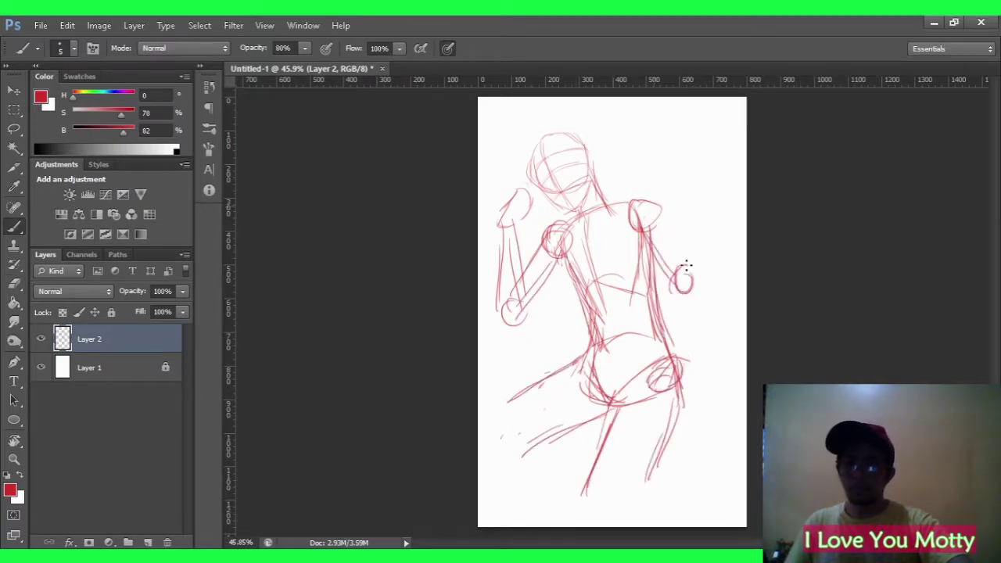
Shift the sketch to the canvas centre and complete the lowered arm, bent knee and lower legs.
key(v)
mouse_move(659, 288)
mouse_down()
mouse_move(677, 291)
mouse_move(674, 301)
mouse_up()
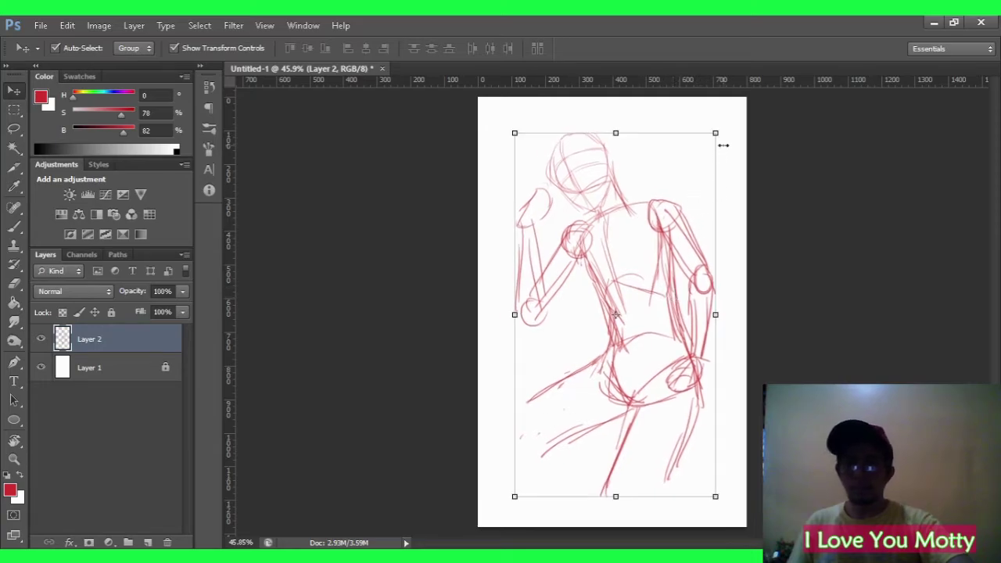
key(b)
drag(561, 394, 540, 451)
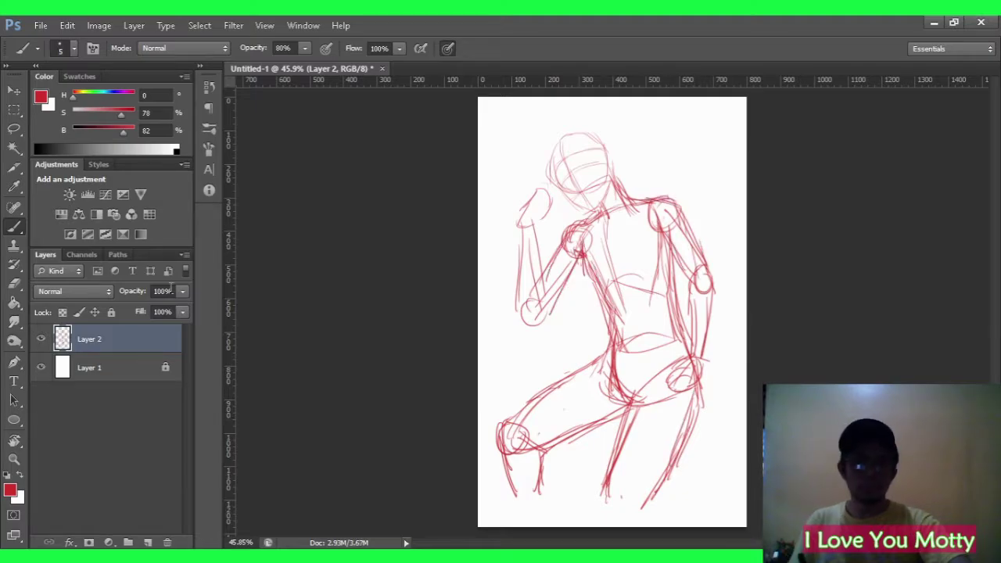
Lower the opacity of Layer 2, lock it and add a new layer above it.
drag(183, 291, 147, 310)
click(111, 312)
click(147, 542)
Trace the side of the face, the jaw and the top of the head in bold red strokes on Layer 3.
scroll(579, 148, up, 8)
drag(416, 228, 421, 352)
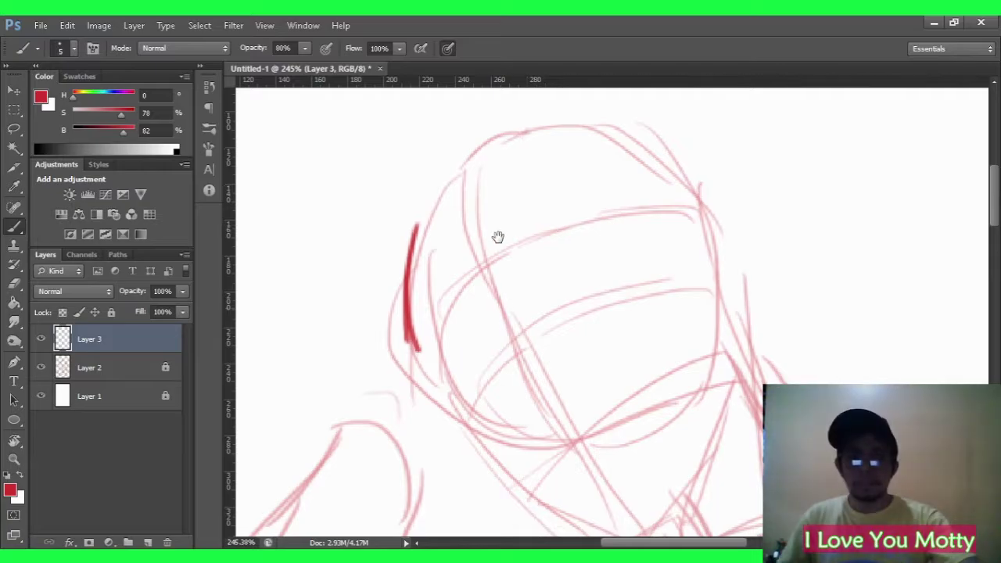
drag(499, 236, 484, 158)
mouse_move(406, 271)
mouse_down()
mouse_move(454, 324)
mouse_move(493, 414)
mouse_move(650, 462)
mouse_up()
drag(414, 152, 391, 233)
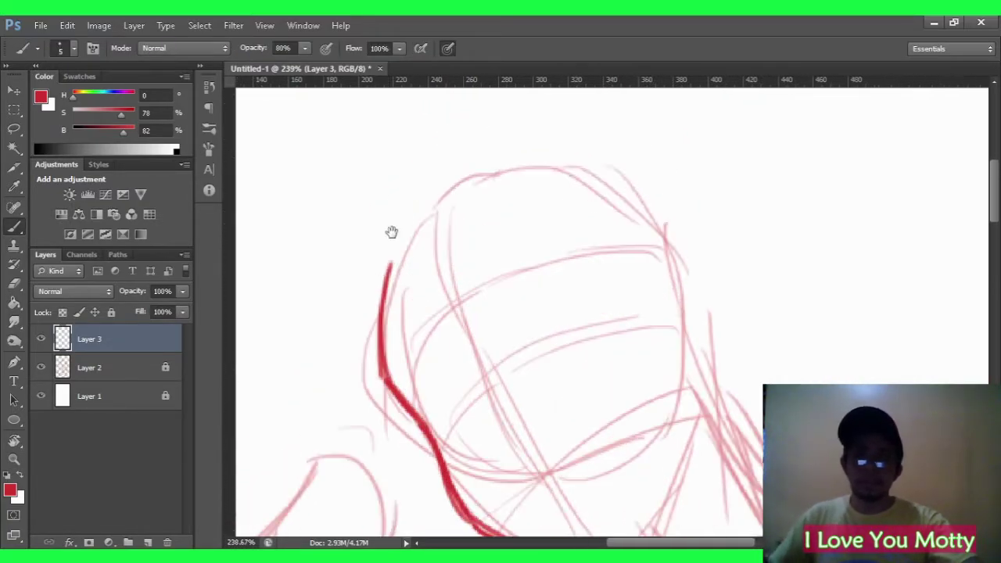
mouse_move(389, 267)
mouse_down()
mouse_move(539, 157)
mouse_move(659, 219)
mouse_up()
Trace the back of the head, the side plane of the face and the curved forehead line.
scroll(665, 224, down, 3)
scroll(509, 190, up, 2)
mouse_move(510, 190)
mouse_down()
mouse_move(545, 190)
mouse_move(656, 228)
mouse_move(664, 291)
mouse_up()
drag(579, 182, 651, 336)
drag(467, 275, 630, 239)
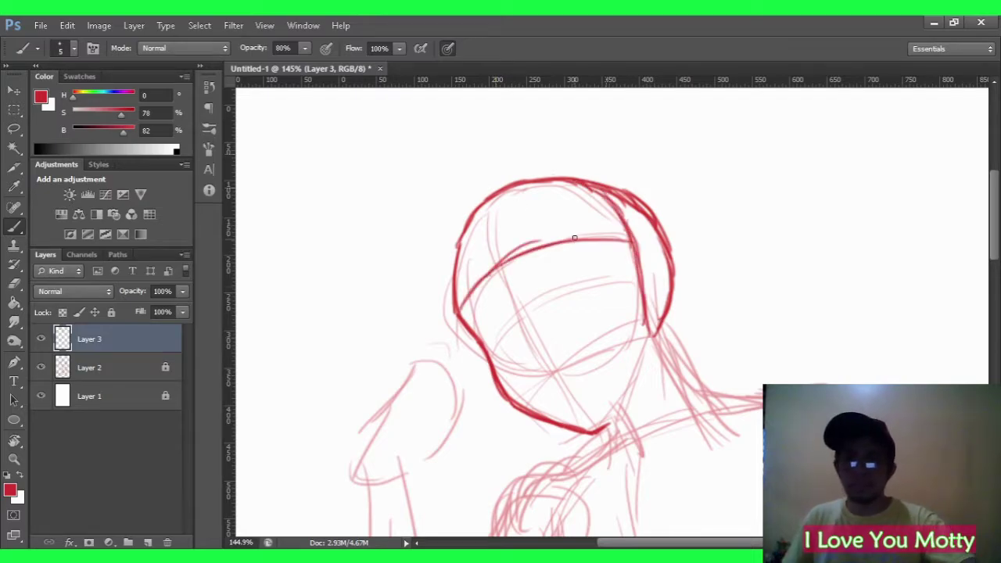
Trace the neck and both shoulders, marking a short line under each armpit.
scroll(620, 406, down, 3)
drag(622, 282, 665, 344)
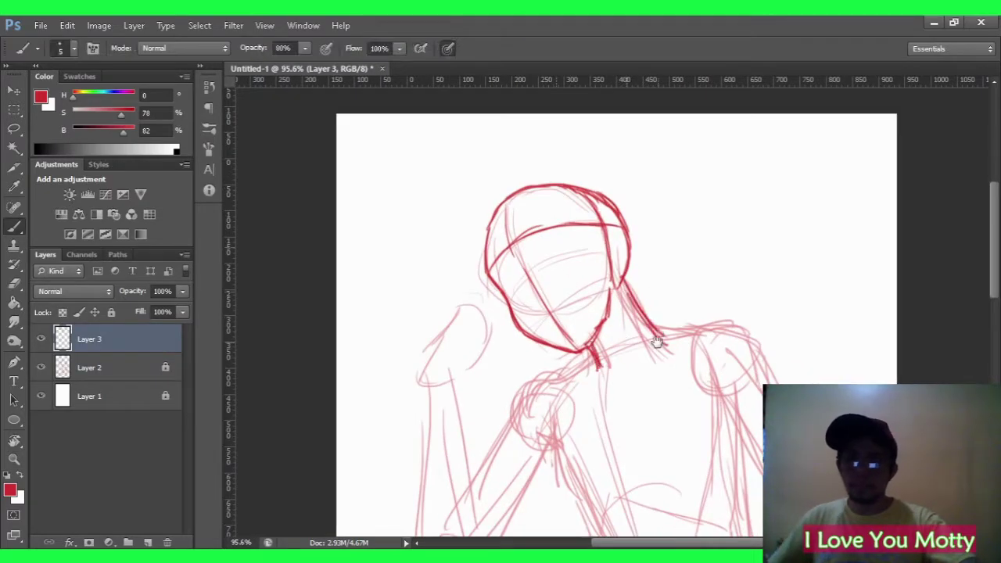
scroll(665, 344, up, 1)
drag(744, 302, 790, 297)
drag(554, 338, 588, 383)
scroll(608, 320, down, 2)
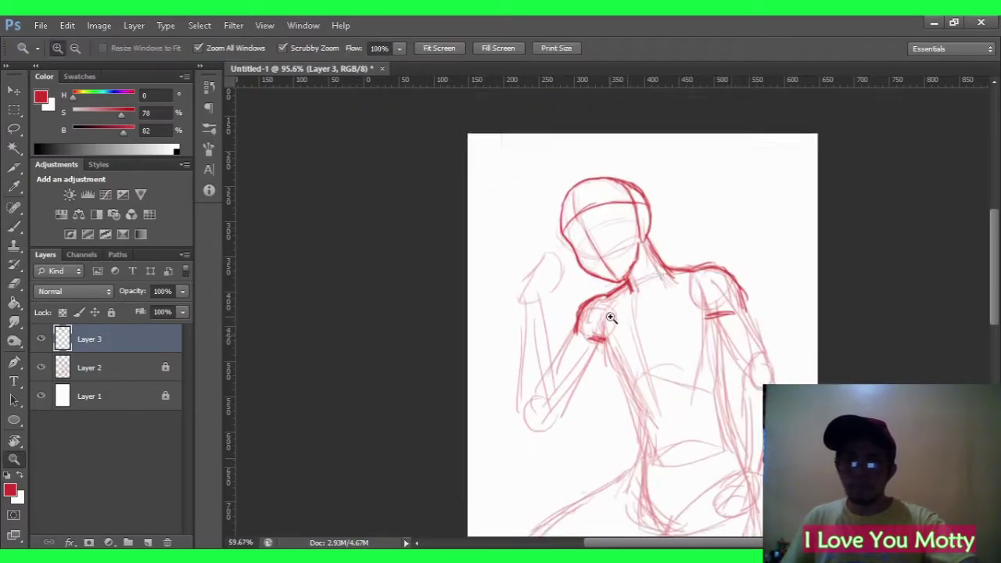
Trace both sides of the torso and the upper arm and forearm of the raised arm.
scroll(601, 396, up, 1)
scroll(710, 317, down, 1)
drag(444, 304, 467, 257)
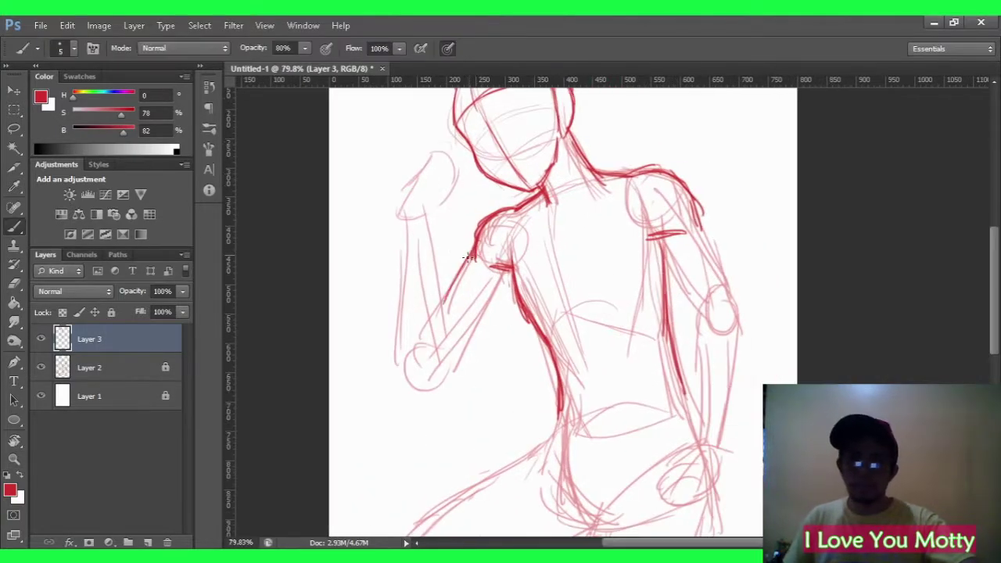
drag(397, 338, 446, 208)
Draw the raised hand with curled fingers and the index finger pointing at the temple.
scroll(476, 168, down, 2)
scroll(475, 167, up, 4)
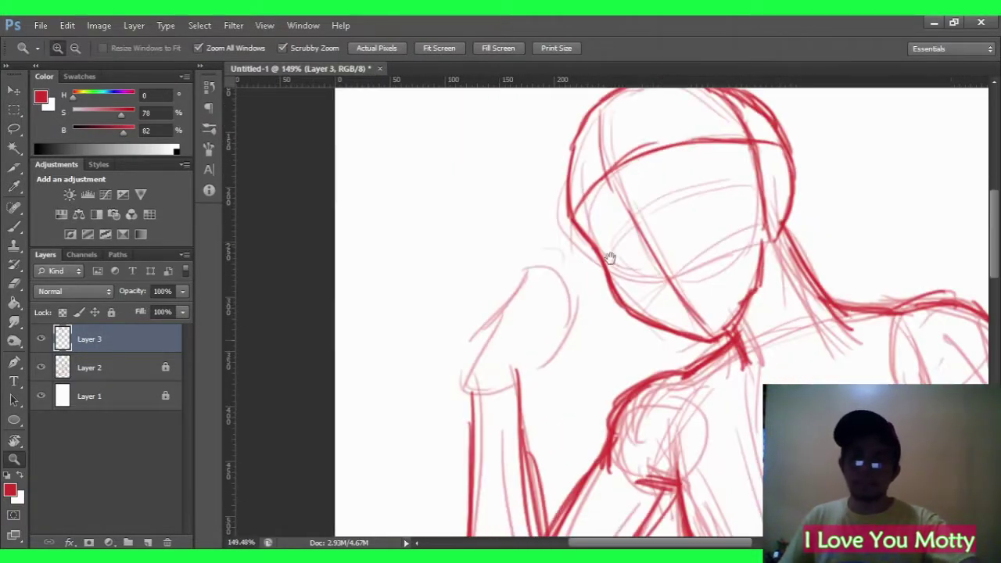
drag(467, 391, 513, 294)
mouse_move(491, 313)
mouse_down()
mouse_move(538, 327)
mouse_move(487, 344)
mouse_up()
mouse_move(571, 305)
mouse_down()
mouse_move(537, 335)
mouse_move(538, 323)
mouse_move(572, 314)
mouse_move(510, 363)
mouse_up()
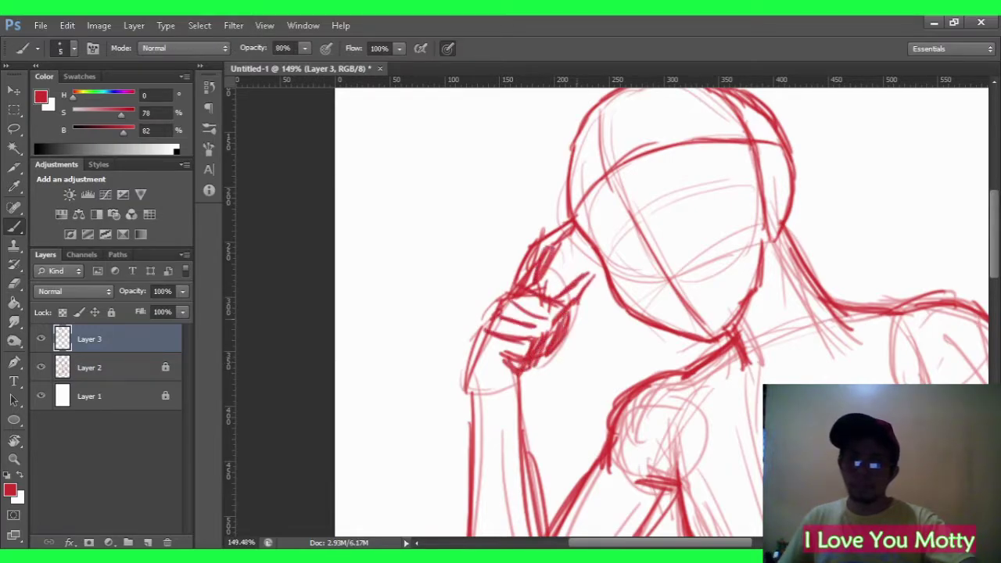
Trace the lowered arm, waistband and both legs, and add the shirt collar and sleeve hem.
scroll(615, 236, down, 3)
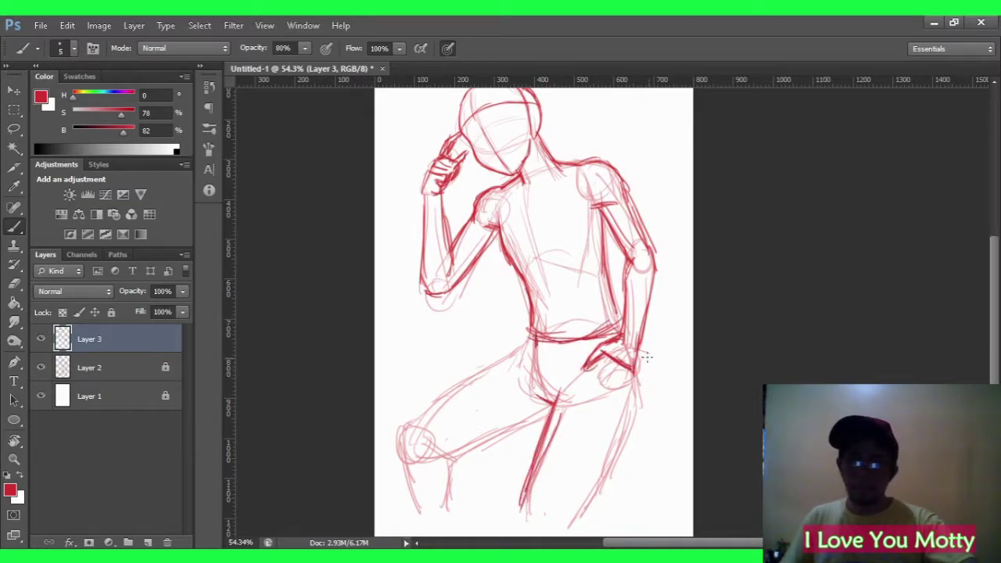
drag(628, 425, 571, 526)
drag(535, 342, 398, 432)
mouse_move(411, 504)
mouse_down()
mouse_move(406, 450)
mouse_move(586, 357)
mouse_move(708, 391)
mouse_move(708, 414)
mouse_move(638, 286)
mouse_move(673, 306)
mouse_move(593, 293)
mouse_move(547, 266)
mouse_up()
key(z)
key(b)
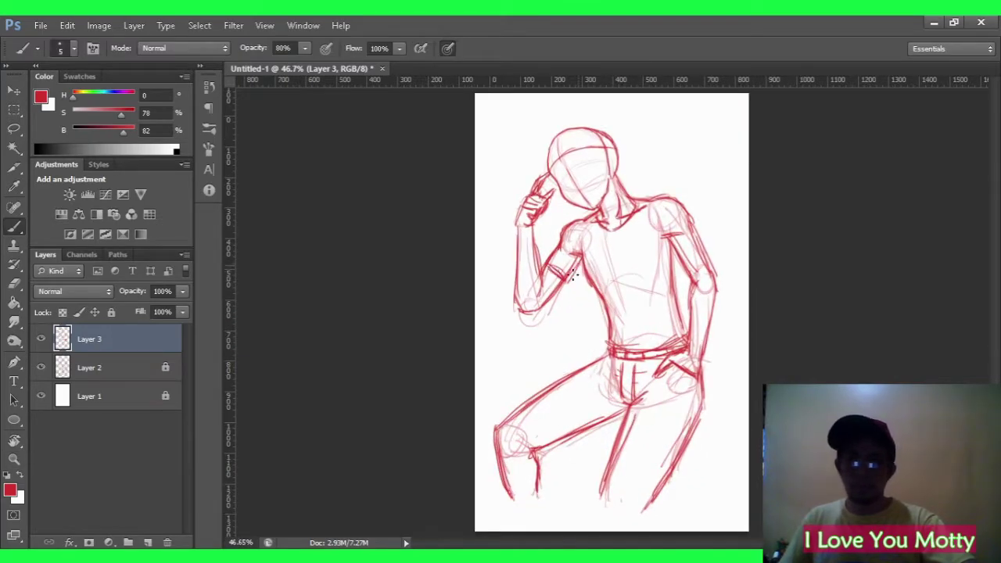
Draw the nose, open smiling mouth, glasses and both eyes on the face.
drag(564, 196, 581, 203)
drag(563, 247, 632, 231)
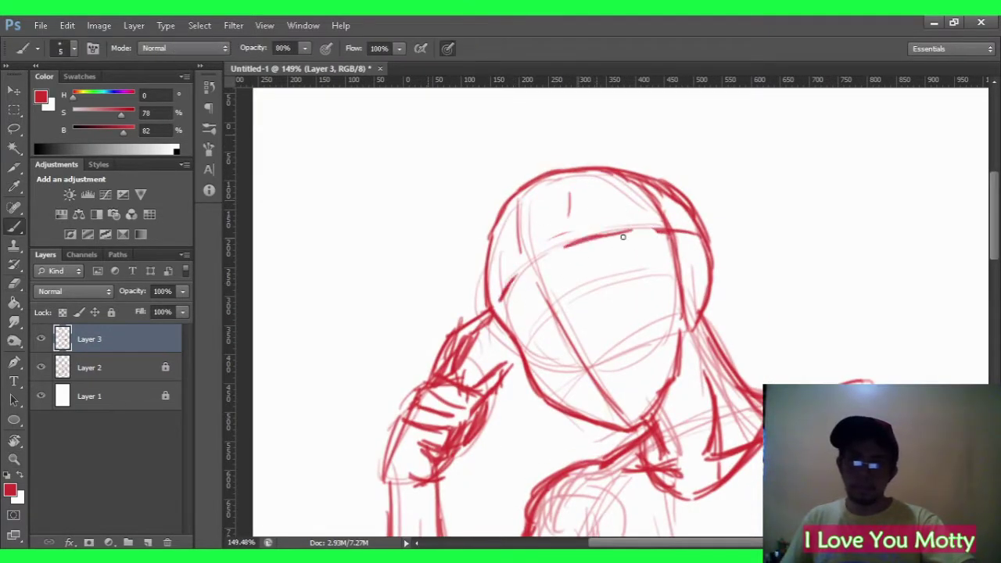
mouse_move(532, 284)
mouse_down()
mouse_move(549, 284)
mouse_move(563, 328)
mouse_up()
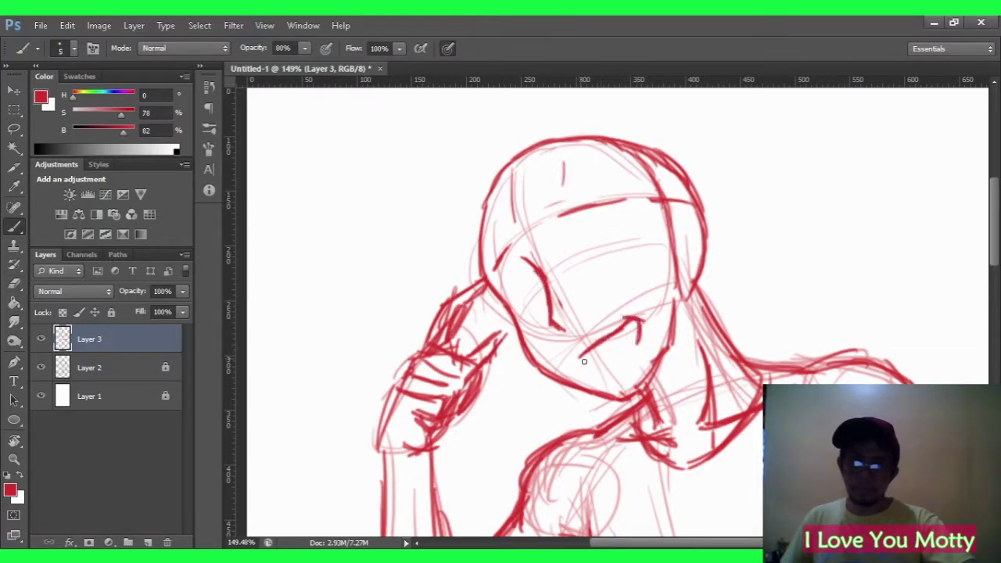
drag(585, 364, 503, 310)
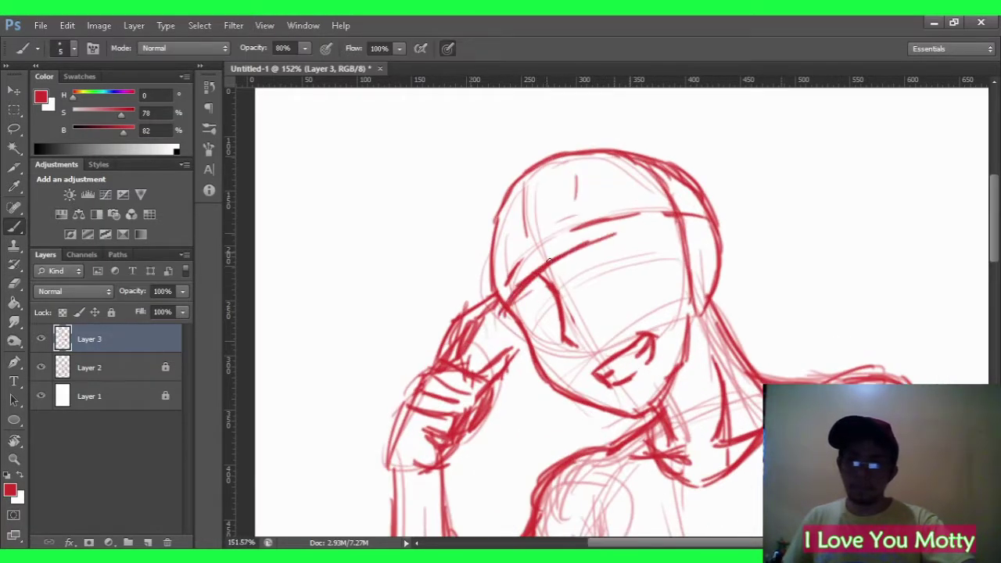
drag(549, 261, 635, 228)
drag(502, 310, 498, 321)
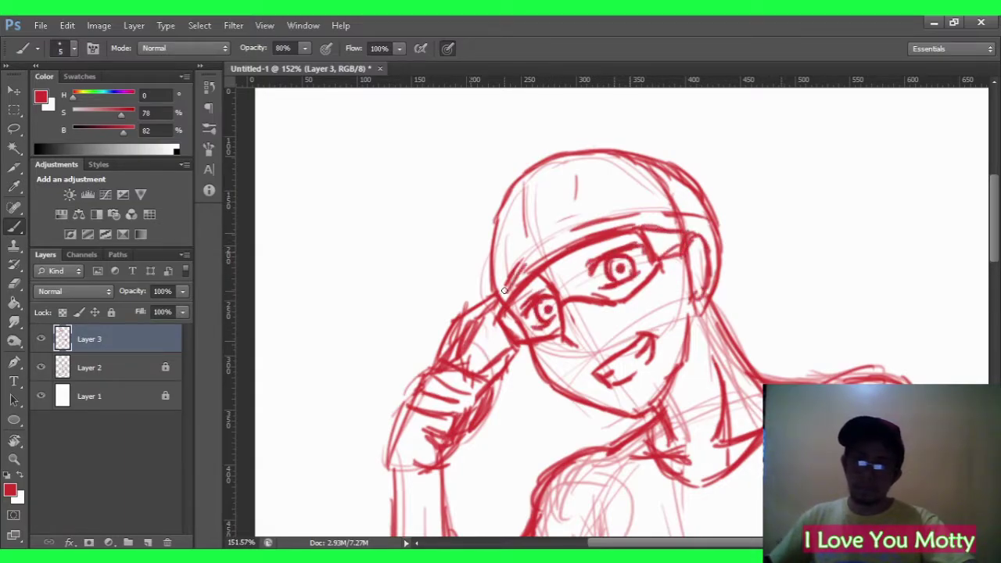
Draw pointed fringe strands over the forehead and down the side of the face to the glasses.
scroll(660, 206, down, 2)
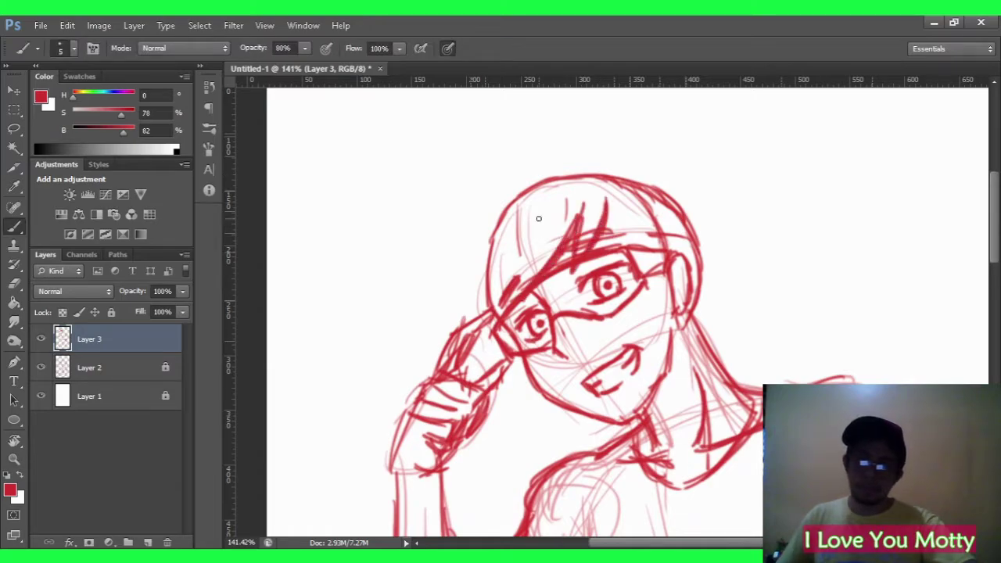
drag(538, 218, 504, 309)
drag(537, 236, 494, 310)
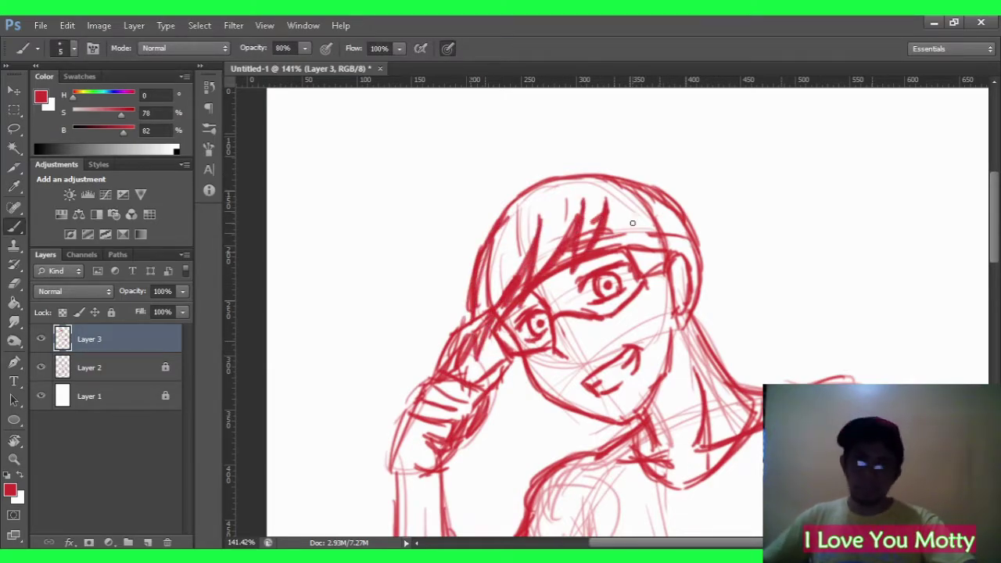
Draw the outer hair contour swept up into spiky tips at the back of the head, cleaning up the old head outline.
scroll(659, 288, down, 3)
scroll(648, 179, up, 2)
mouse_move(532, 204)
mouse_down()
mouse_move(505, 251)
mouse_move(602, 184)
mouse_move(491, 230)
mouse_move(533, 168)
mouse_up()
key(e)
key(b)
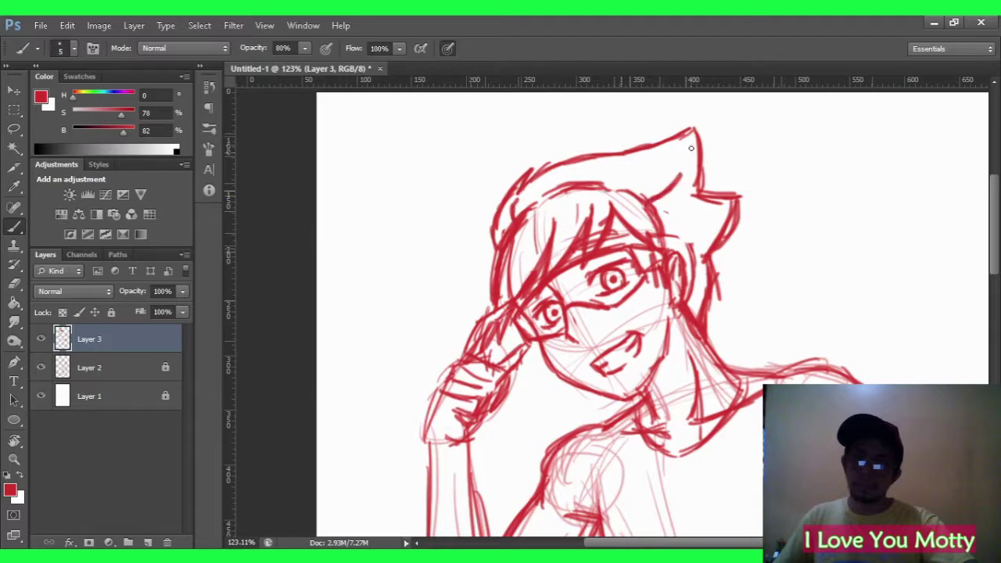
Redraw the hand at the hip with its fingers, connect the bent thigh to the waistband and add a line along the thigh.
scroll(539, 301, down, 2)
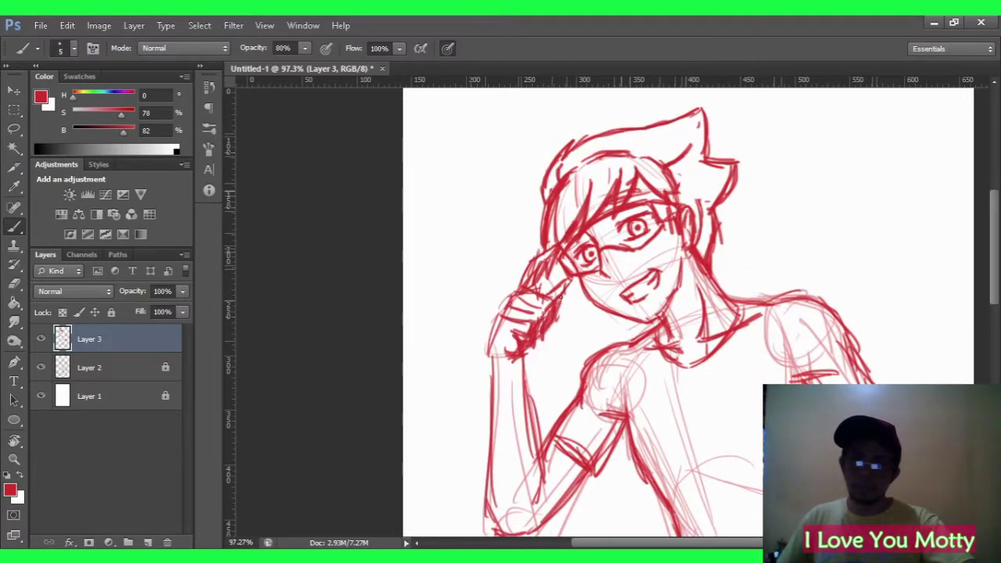
mouse_move(490, 376)
mouse_down()
mouse_move(666, 187)
mouse_move(575, 252)
mouse_move(500, 258)
mouse_move(548, 324)
mouse_up()
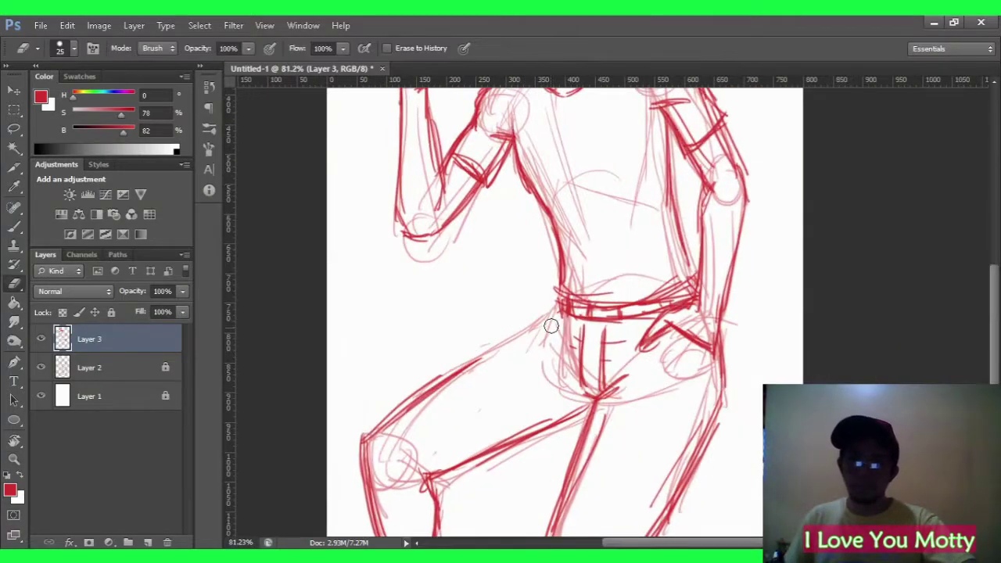
key(e)
drag(656, 344, 662, 336)
key(b)
mouse_move(657, 329)
mouse_down()
mouse_move(688, 363)
mouse_move(656, 327)
mouse_up()
key(e)
key(b)
drag(628, 349, 637, 335)
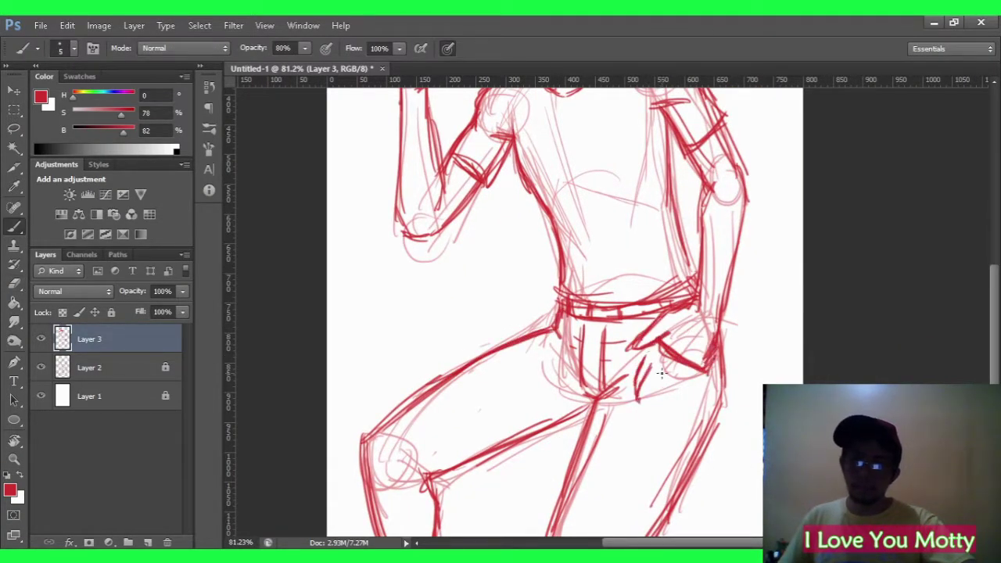
scroll(686, 384, down, 2)
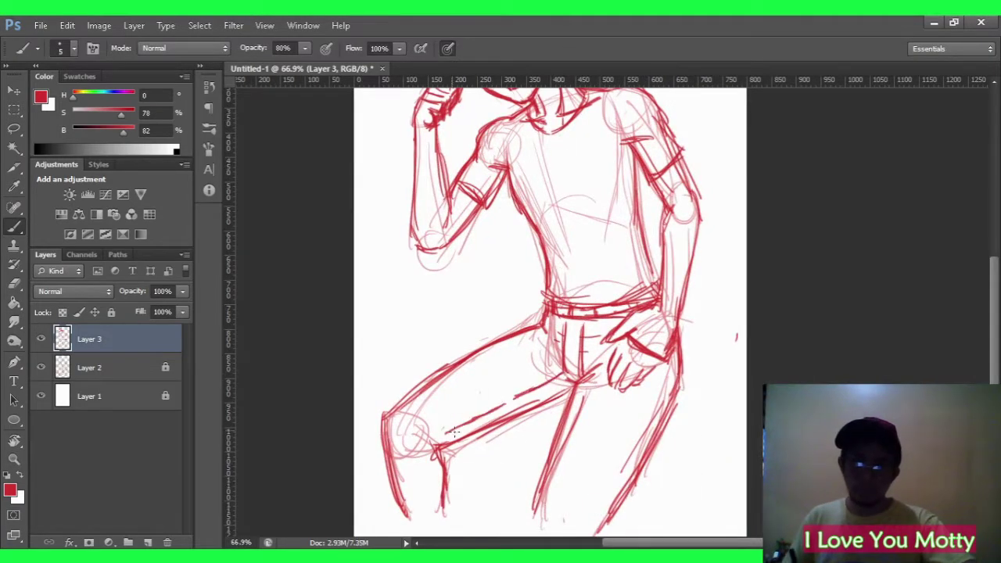
Reinforce the inner and outer contours of the raised forearm with thicker strokes.
scroll(628, 466, down, 3)
scroll(702, 226, up, 4)
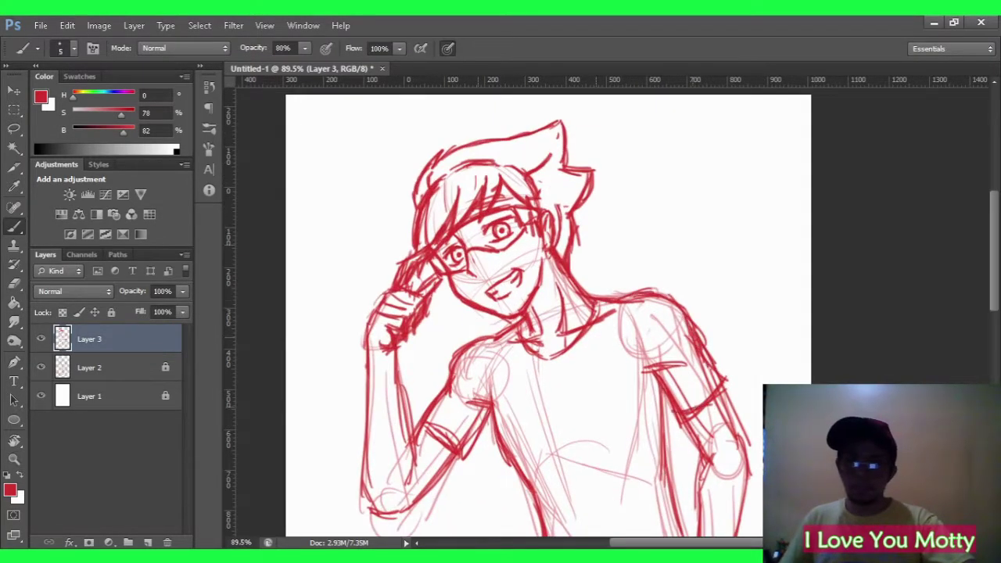
scroll(718, 356, down, 2)
scroll(582, 259, up, 4)
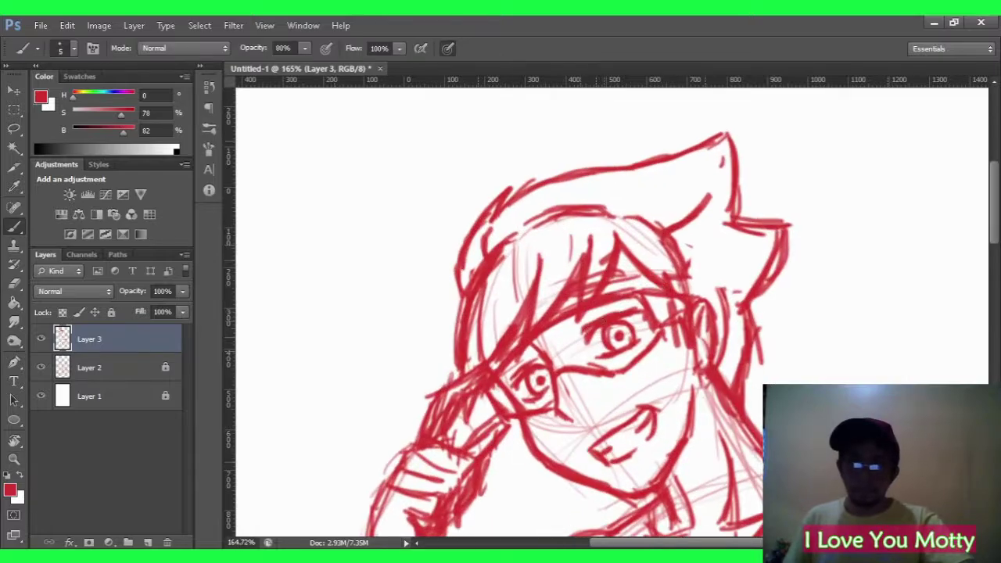
scroll(595, 313, down, 2)
scroll(595, 313, up, 1)
scroll(594, 313, down, 2)
drag(571, 272, 583, 403)
drag(532, 254, 527, 394)
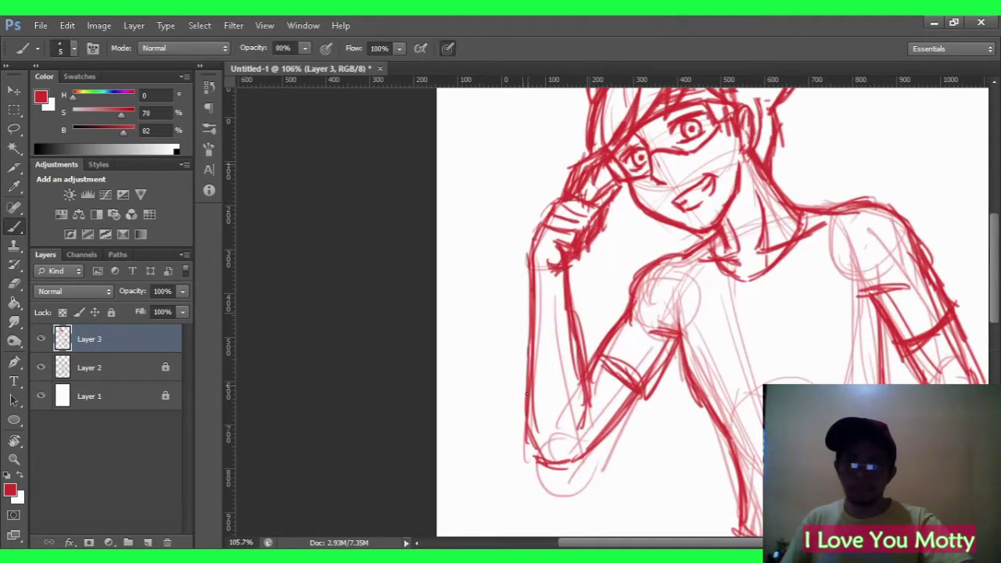
scroll(677, 327, down, 2)
scroll(678, 327, up, 2)
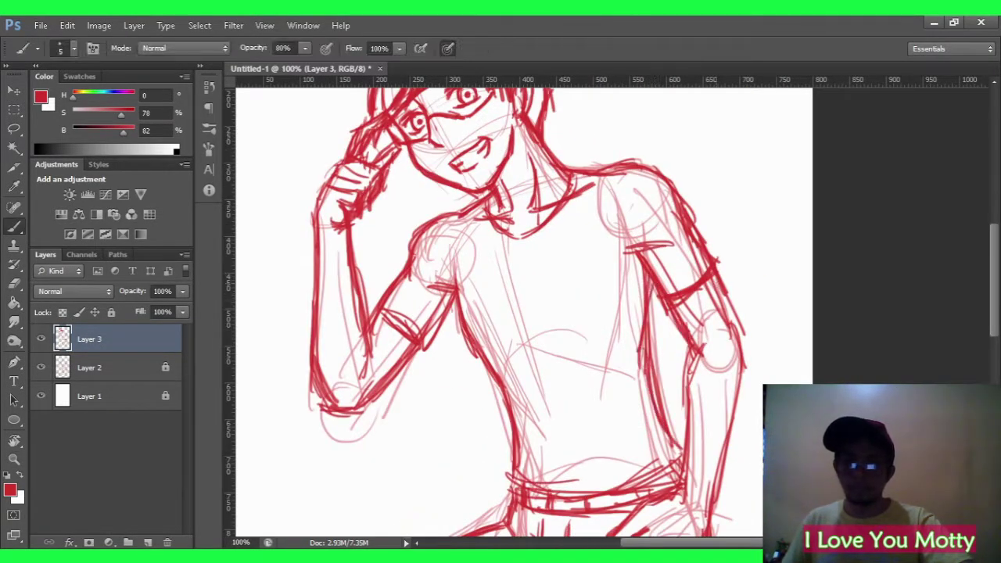
Erase the lower ends of both legs so they finish at an even height above the canvas edge.
scroll(678, 327, down, 2)
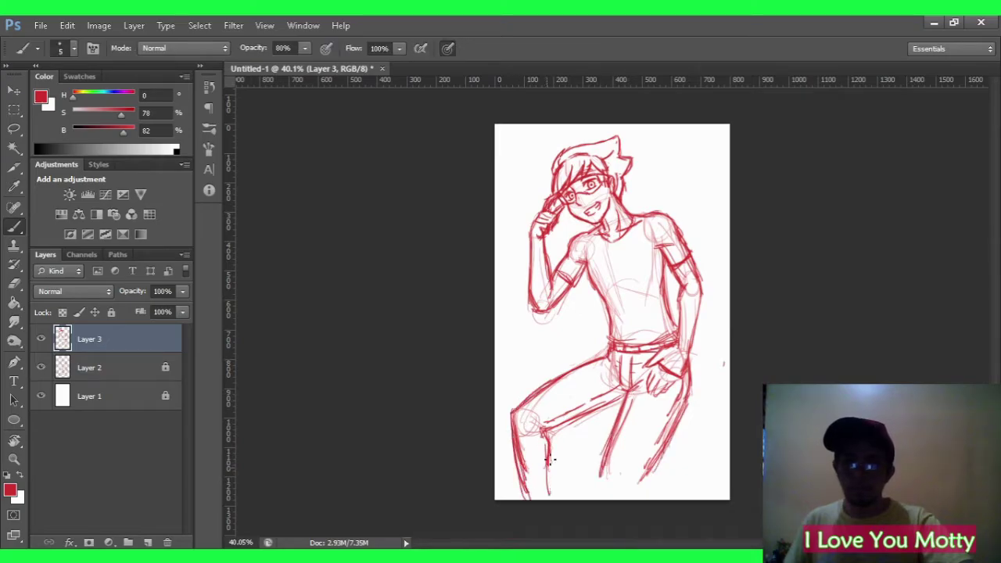
key(e)
drag(654, 473, 594, 497)
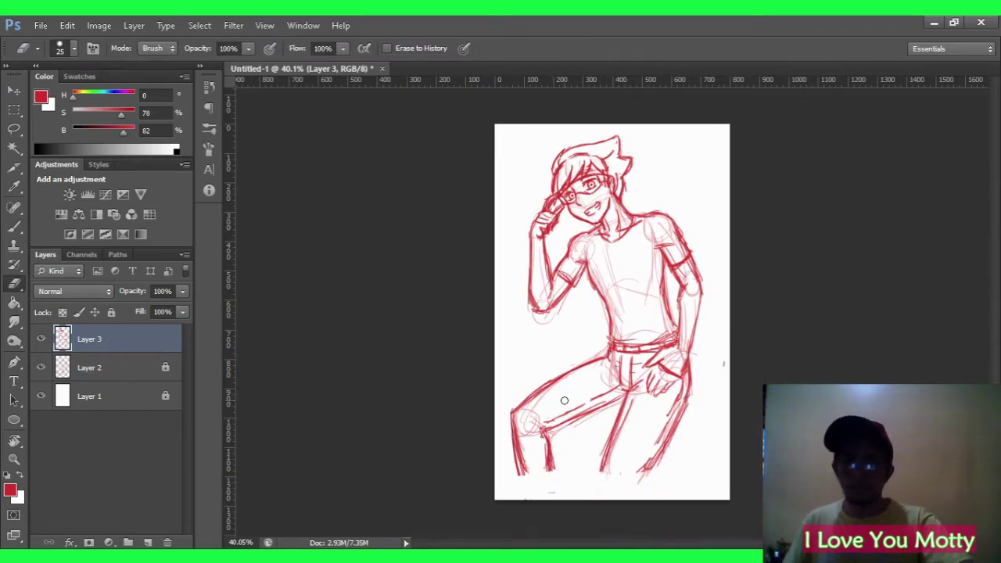
Hide the rough sketch on Layer 2 and set the opacity of Layer 3 to 50%.
key(z)
scroll(691, 215, up, 3)
click(40, 367)
key(5)
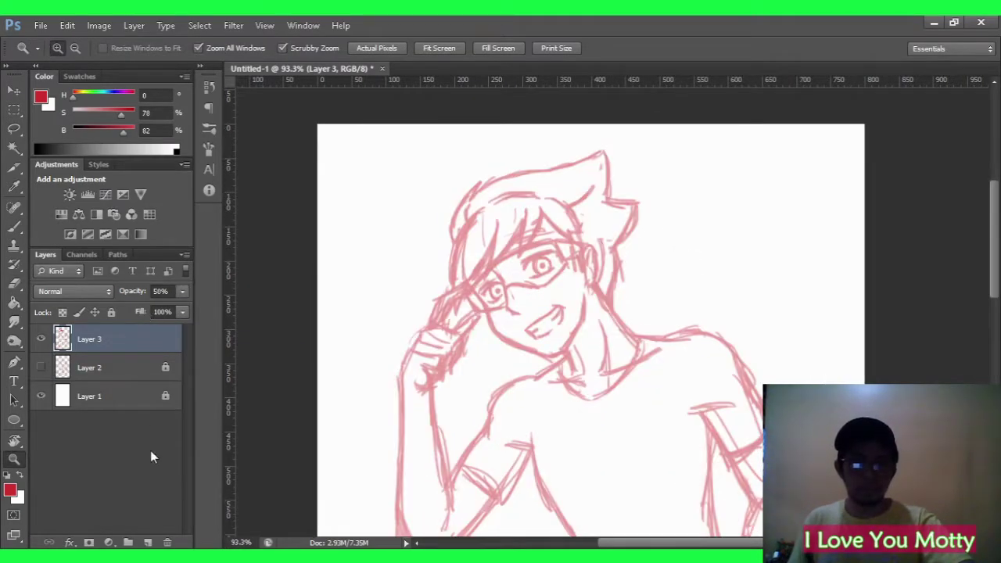
Lock Layer 3, add a new layer above it for the line art and pick a reddish-brown brush colour (H 17, S 73, B 48).
key(ctrl+slash)
key(ctrl+shift+alt+n)
scroll(559, 169, up, 3)
key(b)
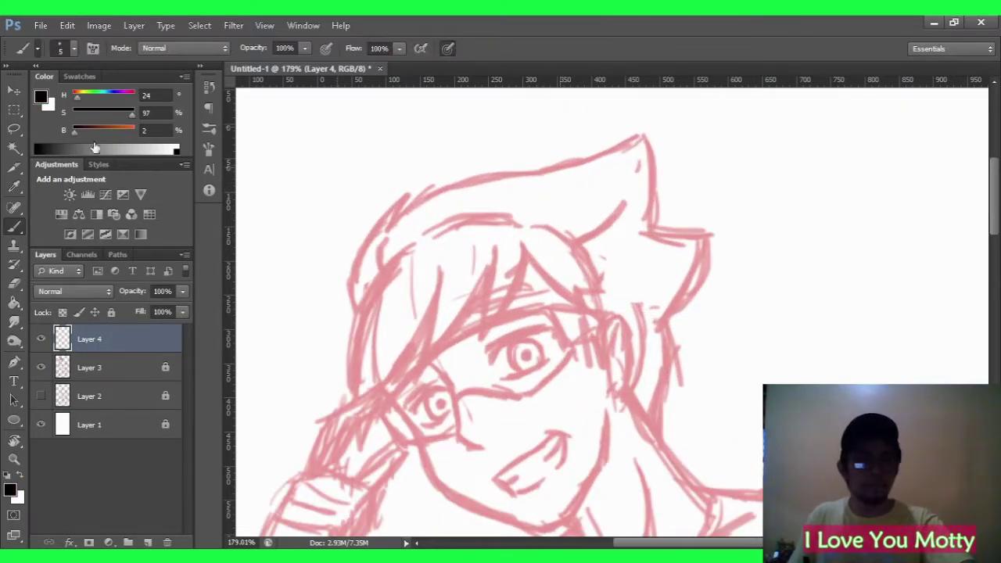
key(i)
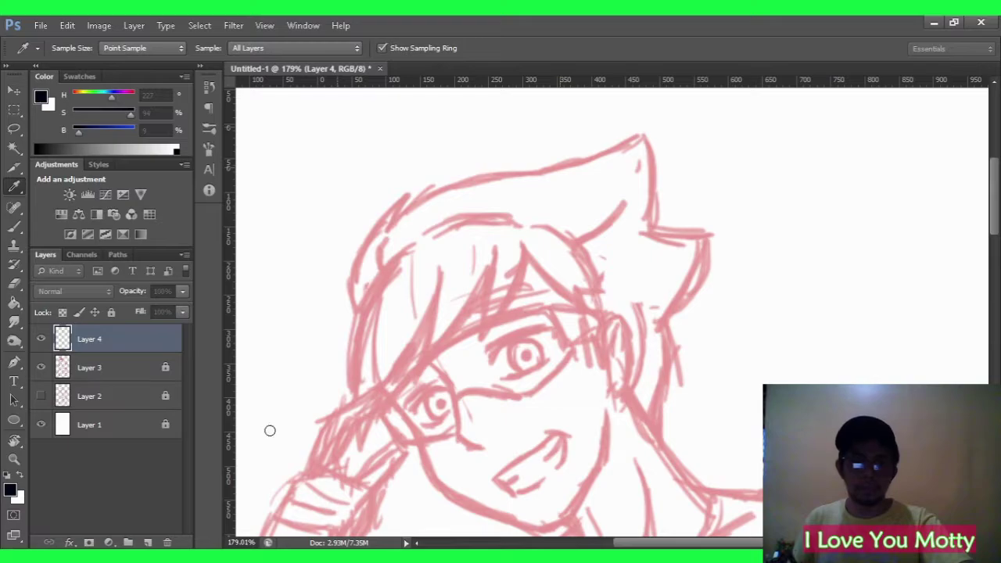
key(b)
alt+shift+right_click(518, 247)
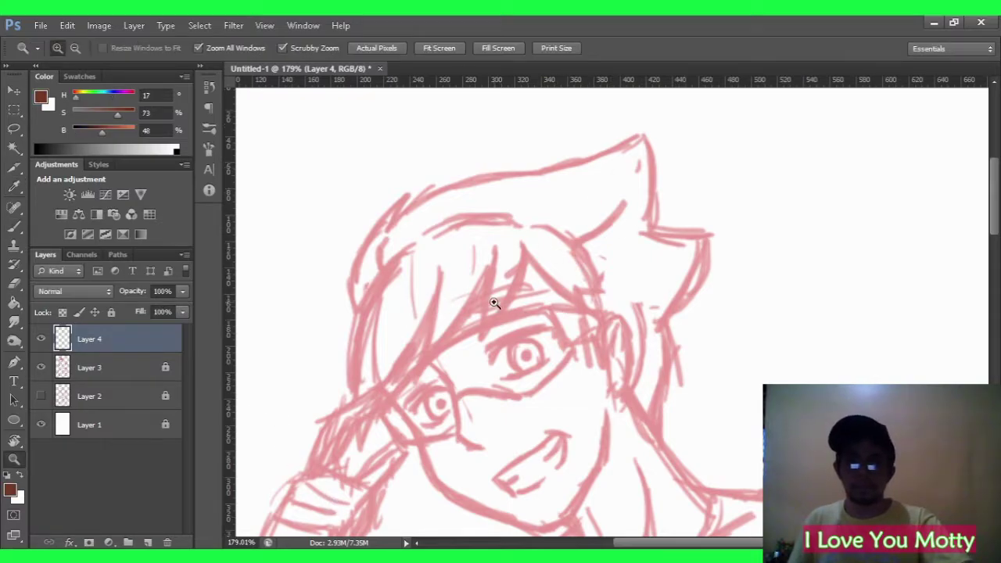
scroll(501, 305, up, 3)
drag(547, 149, 452, 382)
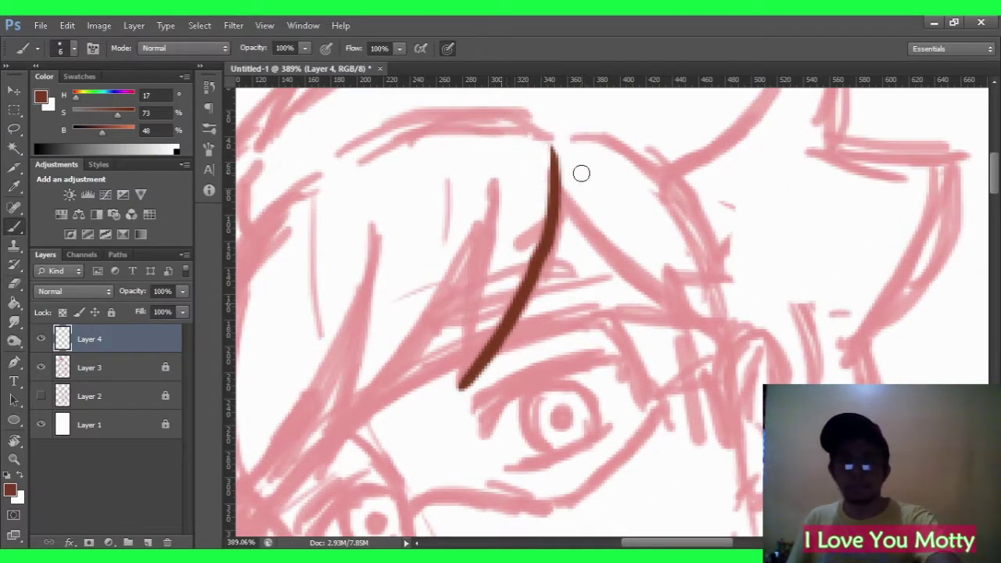
mouse_move(493, 170)
mouse_down()
mouse_move(487, 291)
mouse_move(468, 361)
mouse_move(516, 328)
mouse_up()
key(z)
scroll(460, 338, down, 5)
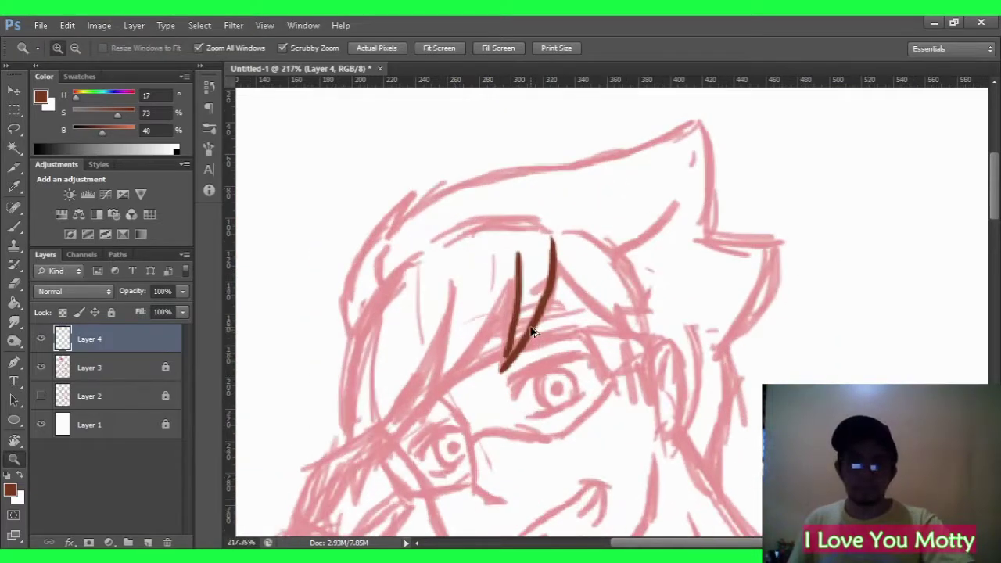
key(ctrl+alt+z)
key(ctrl+alt+z)
Set the brush colour to a darker brown (H 17, S 82, B 28) and ink the first pointed strands of the central fringe.
key(i)
key(z)
scroll(580, 305, up, 3)
key(b)
key(ctrl+z)
drag(571, 195, 537, 319)
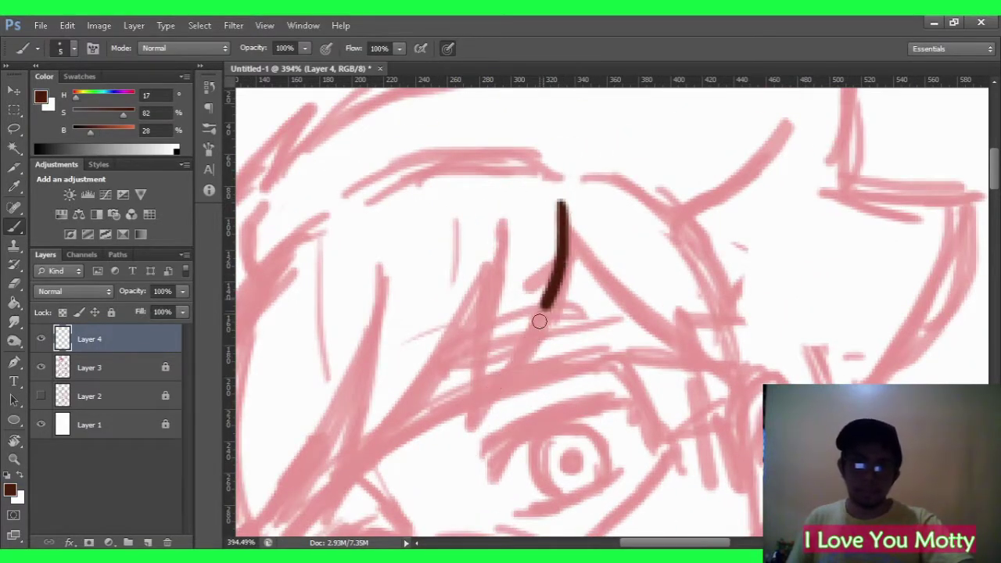
drag(616, 155, 540, 375)
key(e)
key(b)
drag(559, 166, 474, 357)
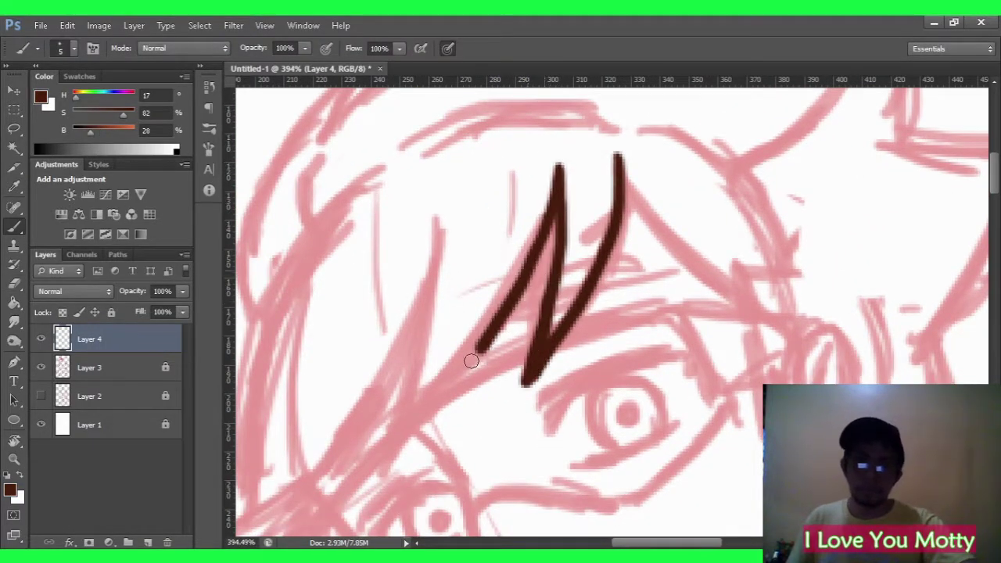
Extend the central fringe strand up to the parting and ink the long strands sweeping down beside it.
key(z)
scroll(754, 172, down, 3)
scroll(674, 267, up, 5)
key(b)
key(z)
scroll(674, 267, down, 3)
scroll(621, 233, up, 5)
key(b)
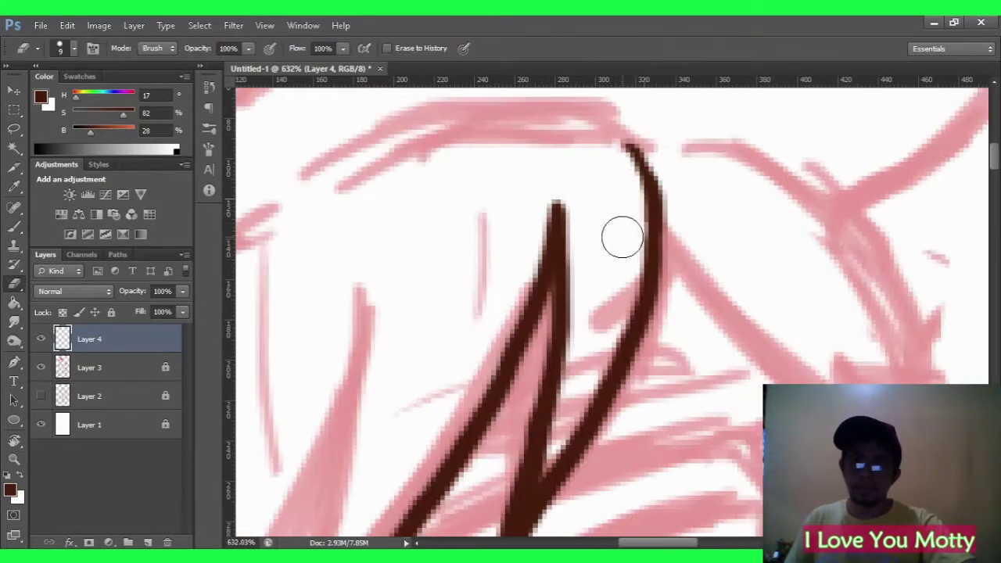
scroll(570, 201, down, 2)
drag(575, 202, 423, 450)
Ink the upper rim of the glasses from the outer corner near the raised hand, under the fringe, to the ear.
key(z)
scroll(546, 356, down, 3)
scroll(499, 391, up, 5)
key(b)
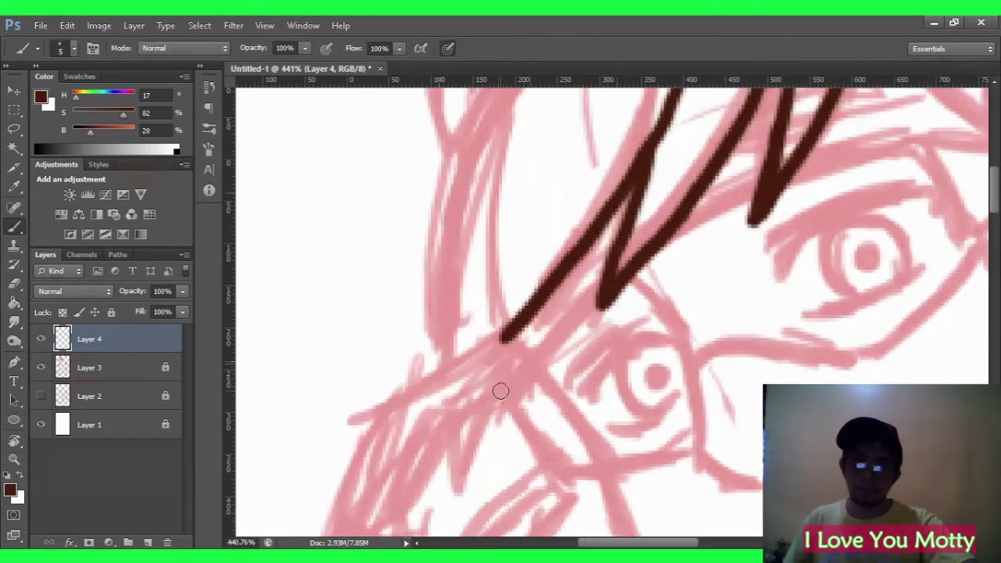
drag(499, 391, 600, 273)
scroll(623, 237, down, 1)
drag(623, 238, 869, 228)
key(z)
scroll(648, 313, down, 3)
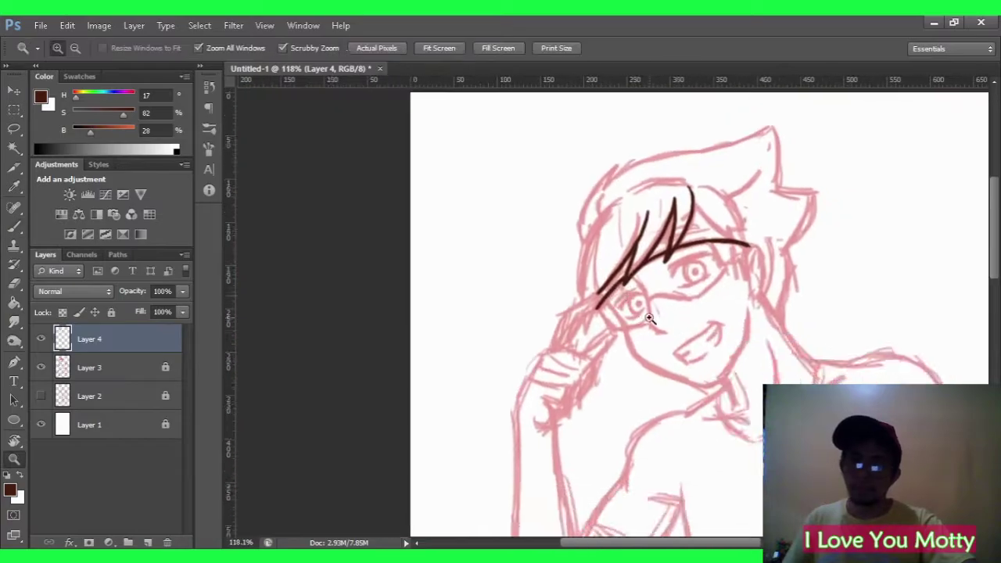
Ink the outer and lower rim of the lens nearest the raised hand, plus the nose bridge of the glasses.
scroll(655, 327, up, 5)
key(b)
key(z)
scroll(699, 279, up, 1)
key(b)
drag(736, 267, 618, 332)
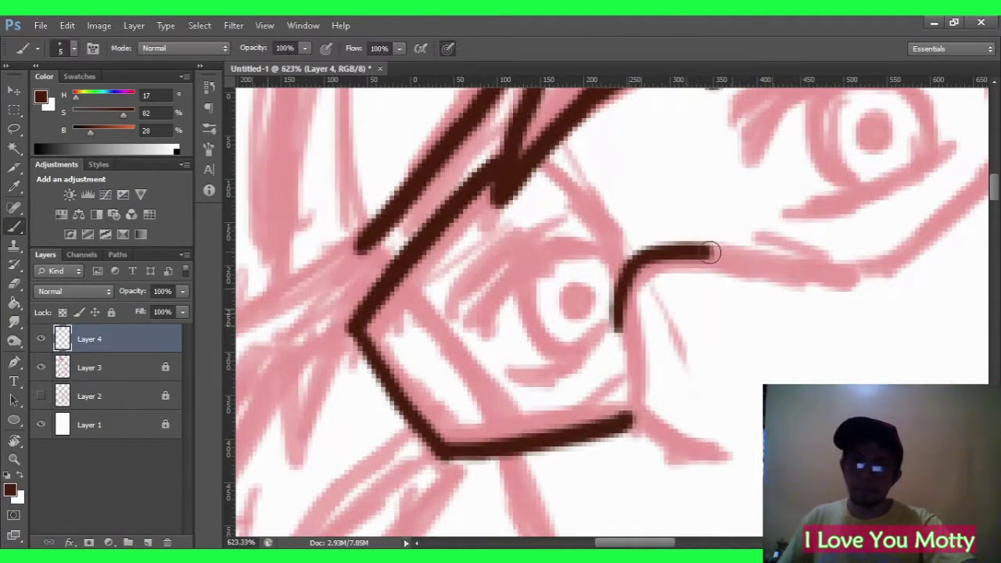
mouse_move(740, 266)
mouse_down()
mouse_move(635, 420)
mouse_move(688, 449)
mouse_up()
Ink the nose line and the lower rim of the other lens up to its outer corner.
key(z)
scroll(689, 450, down, 3)
scroll(689, 391, up, 4)
key(b)
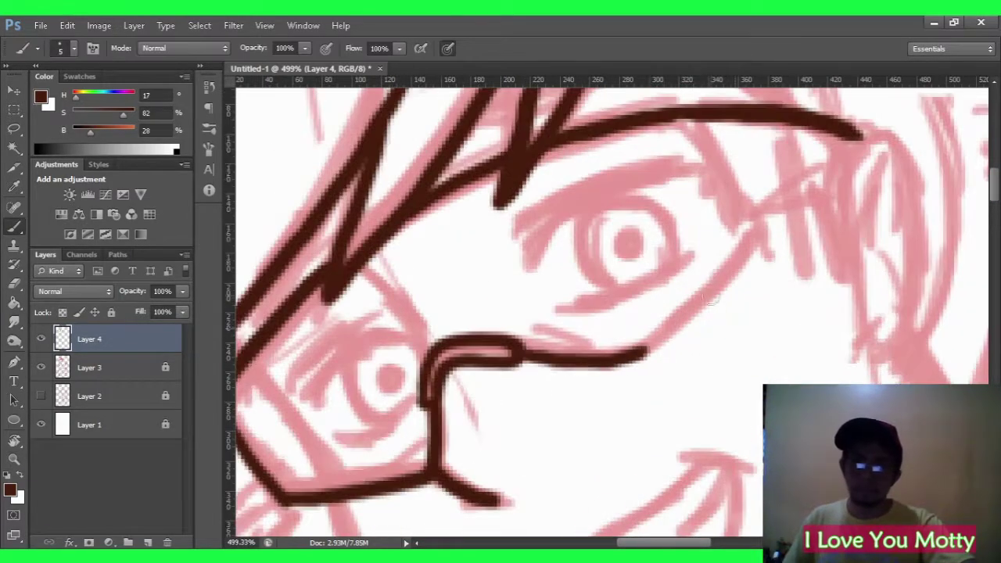
drag(751, 221, 635, 356)
Ink both sides of the index finger that touches the upper corner of the glasses, plus the knuckle line at its base.
key(z)
scroll(802, 212, down, 1)
scroll(802, 212, down, 2)
scroll(453, 360, up, 2)
key(b)
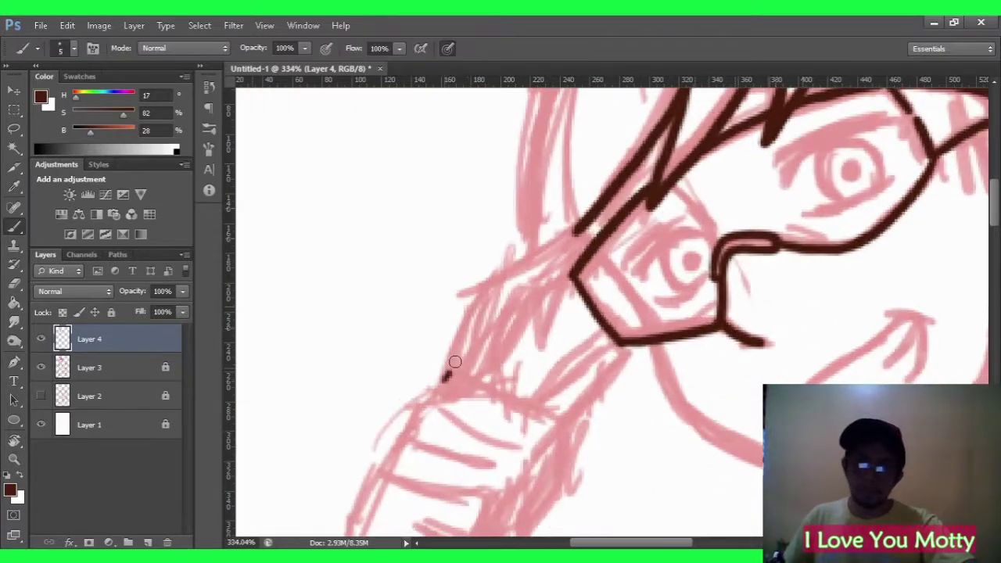
mouse_move(444, 379)
mouse_down()
mouse_move(581, 229)
mouse_move(518, 297)
mouse_up()
scroll(447, 346, up, 1)
key(z)
scroll(477, 409, down, 2)
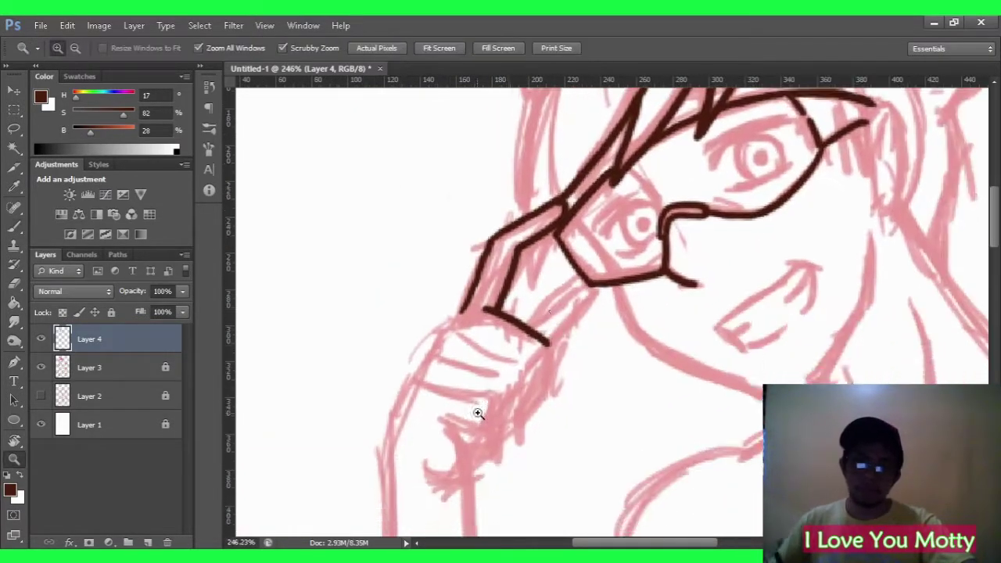
Ink the back of the raised hand down to the wrist and the contours of the curled fingers.
scroll(476, 409, up, 3)
key(b)
mouse_move(374, 469)
mouse_down()
mouse_move(398, 324)
mouse_move(526, 149)
mouse_up()
drag(672, 223, 608, 382)
mouse_move(550, 199)
mouse_down()
mouse_move(641, 250)
mouse_move(606, 380)
mouse_up()
mouse_move(515, 235)
mouse_down()
mouse_move(588, 277)
mouse_move(583, 395)
mouse_up()
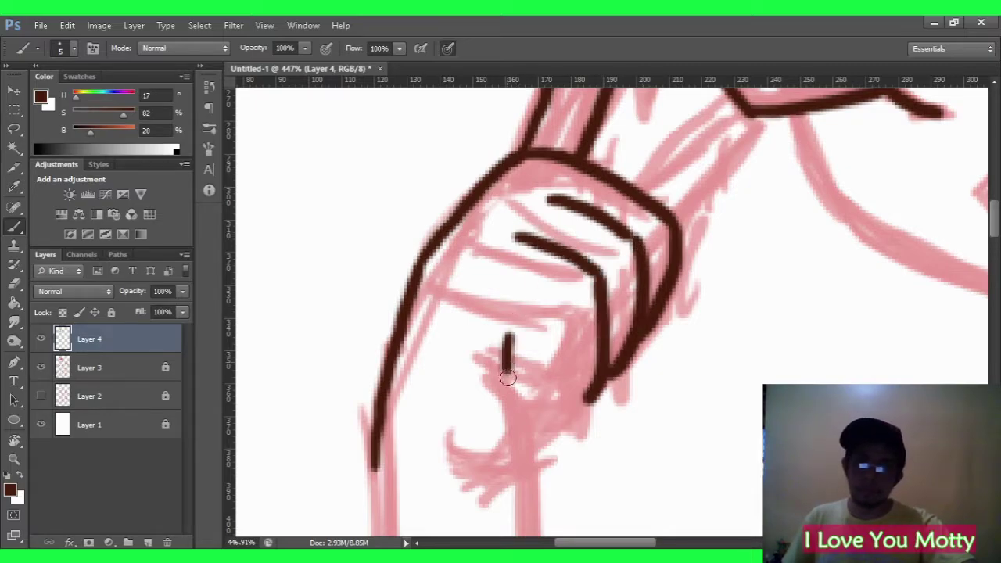
Ink the last finger's fold in the palm and close the underside of the curled fingers.
mouse_move(509, 374)
mouse_down()
mouse_move(583, 400)
mouse_move(498, 368)
mouse_move(510, 403)
mouse_up()
key(z)
scroll(501, 352, down, 1)
key(ctrl+z)
key(b)
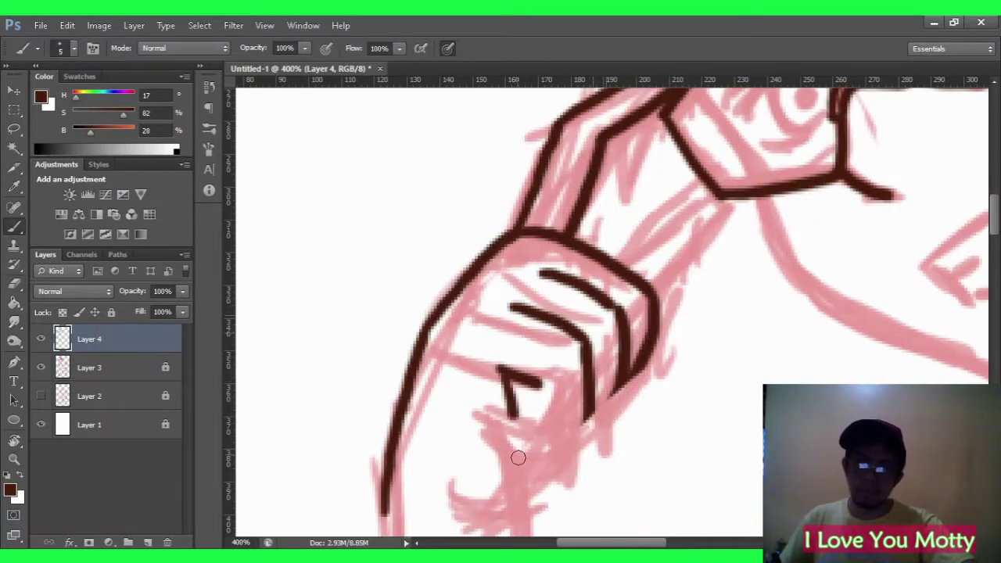
scroll(519, 458, up, 1)
drag(547, 368, 610, 313)
Erase the contour over the knuckles and redraw it as separate rounded knuckles joined to the curled fingers.
key(e)
scroll(550, 309, down, 2)
drag(442, 344, 507, 278)
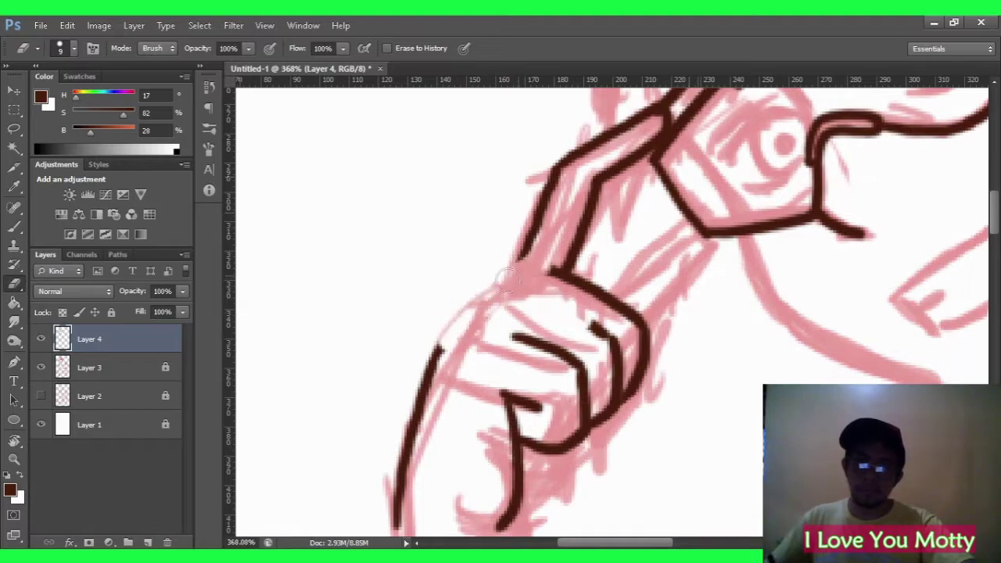
key(b)
mouse_move(428, 367)
mouse_down()
mouse_move(463, 316)
mouse_move(509, 287)
mouse_up()
mouse_move(442, 344)
mouse_down()
mouse_move(535, 322)
mouse_move(601, 338)
mouse_up()
mouse_move(500, 288)
mouse_down()
mouse_move(538, 260)
mouse_move(599, 315)
mouse_move(501, 348)
mouse_move(542, 202)
mouse_up()
Clean up the base of the index finger and redraw its sides so they join the knuckles.
key(e)
key(z)
scroll(525, 291, up, 1)
key(b)
key(e)
key(z)
scroll(547, 297, down, 2)
scroll(474, 431, up, 2)
key(e)
key(b)
drag(593, 228, 568, 299)
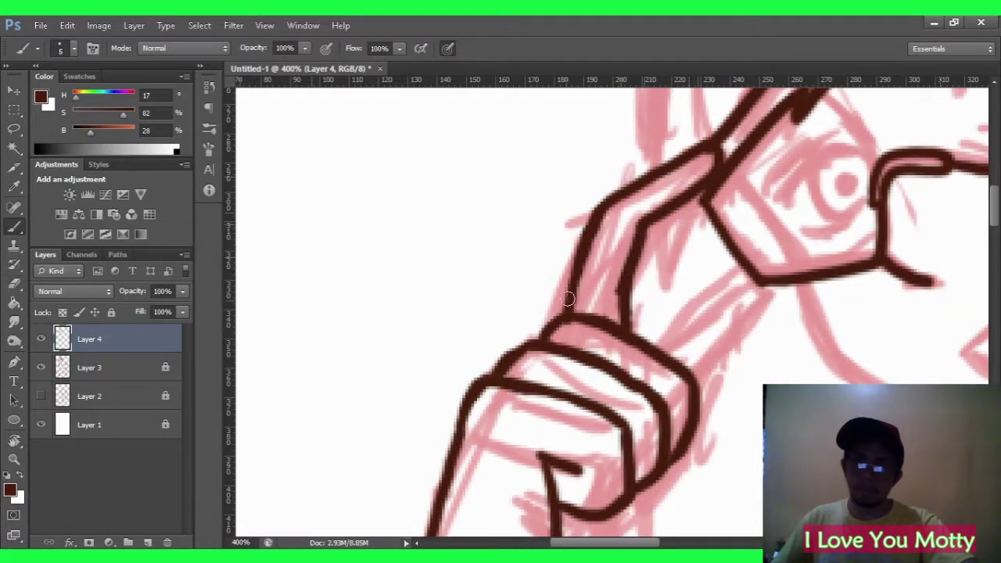
Ink the second extended finger reaching from the fist to the lower corner of the glasses.
key(z)
scroll(568, 313, down, 2)
scroll(595, 328, up, 2)
key(b)
key(z)
scroll(595, 328, down, 2)
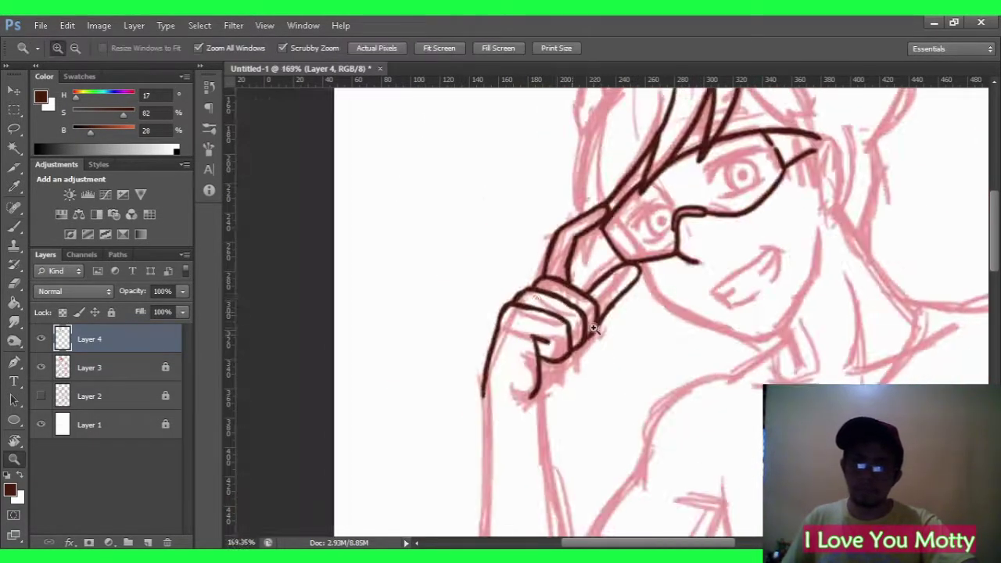
scroll(595, 328, up, 3)
key(b)
Ink the side hair contour down to the raised hand and the hair tip showing between the finger and the glasses.
key(z)
scroll(728, 223, down, 4)
scroll(590, 236, up, 3)
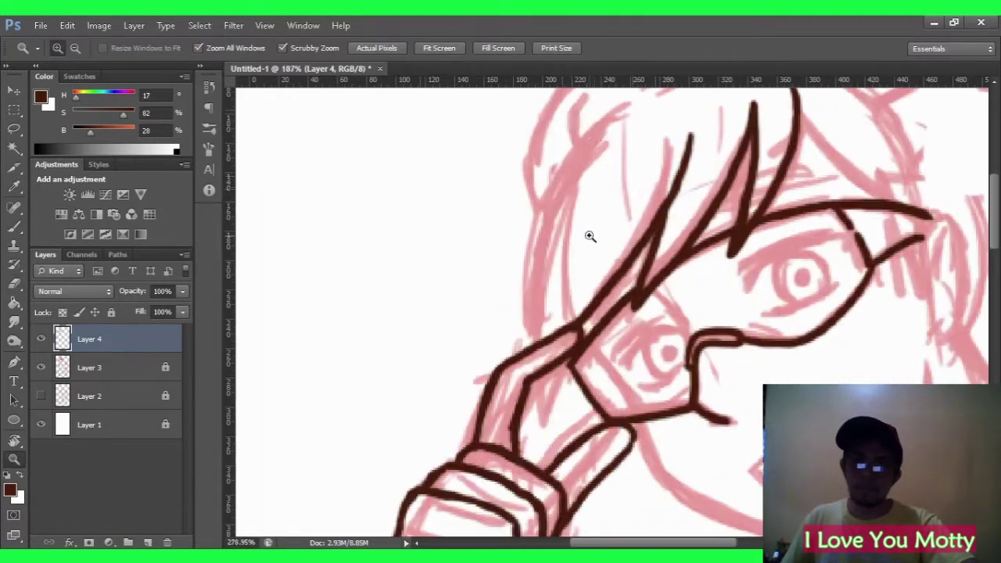
key(b)
drag(600, 127, 514, 352)
key(z)
key(b)
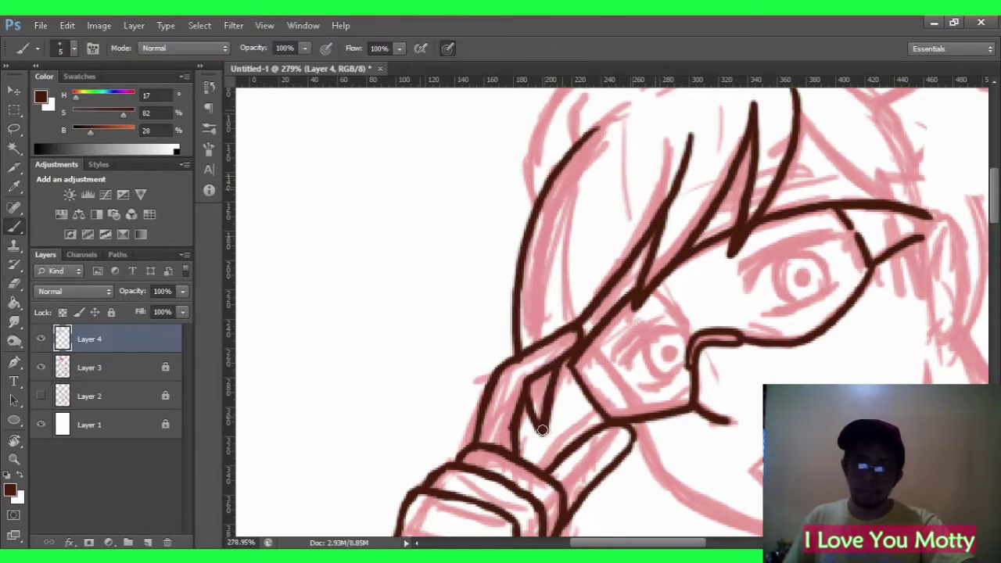
Ink the inner contour of the raised forearm from the wrist down towards the elbow.
key(z)
scroll(584, 249, down, 2)
scroll(583, 248, up, 2)
scroll(583, 249, down, 1)
key(b)
drag(555, 89, 617, 414)
Ink the outer contour of the raised forearm and curve it around the elbow.
scroll(628, 451, left, 2)
scroll(628, 451, up, 3)
drag(551, 200, 563, 299)
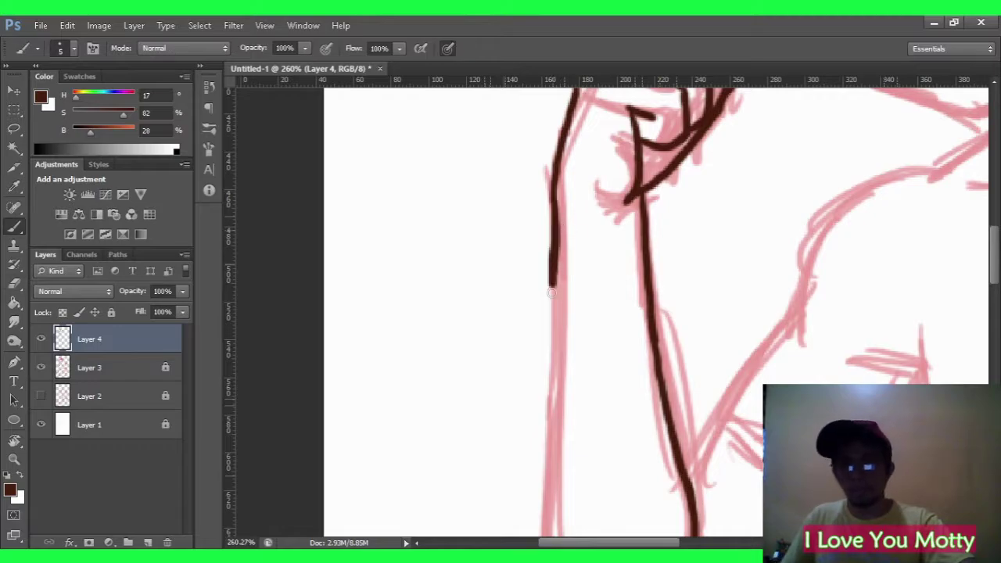
scroll(563, 298, down, 3)
mouse_move(505, 212)
mouse_down()
mouse_move(511, 347)
mouse_move(521, 304)
mouse_move(635, 428)
mouse_up()
key(b)
key(z)
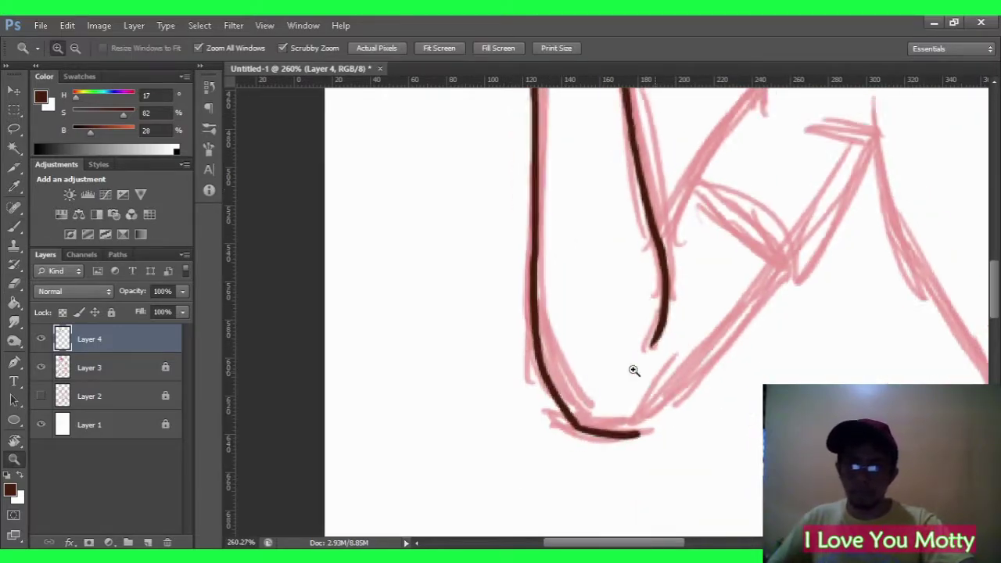
Ink the face contour behind the lens nearest the hand and continue the jawline to the chin.
scroll(634, 371, up, 3)
scroll(635, 371, up, 1)
key(b)
drag(465, 276, 521, 364)
key(z)
scroll(520, 363, down, 1)
key(b)
drag(400, 305, 585, 436)
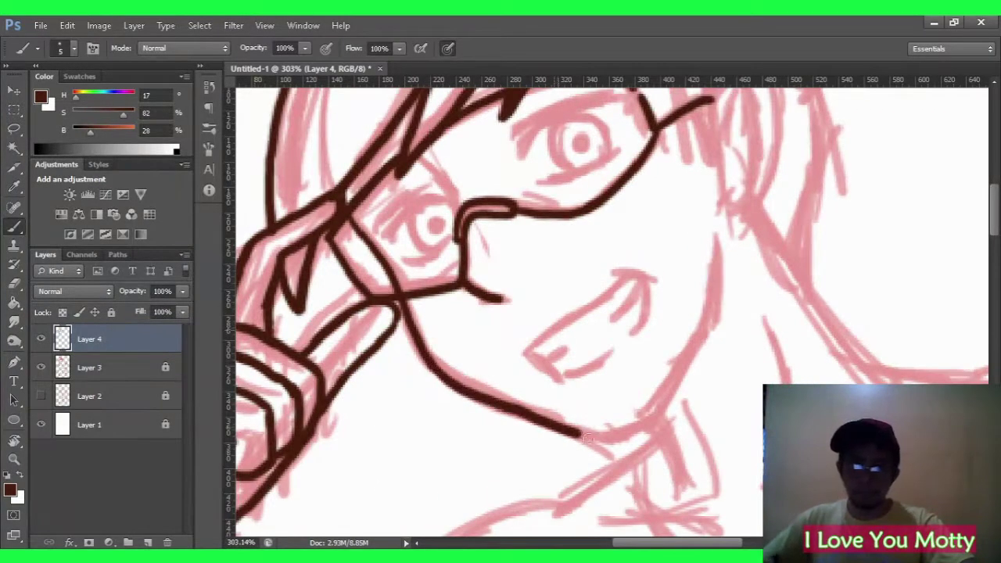
Ink the opposite side of the jaw from the chin up towards the ear, and the grinning mouth.
key(z)
scroll(606, 245, up, 2)
key(b)
drag(604, 205, 509, 477)
scroll(525, 365, up, 2)
mouse_move(459, 414)
mouse_down()
mouse_move(525, 365)
mouse_move(708, 278)
mouse_move(602, 434)
mouse_up()
drag(684, 275, 682, 343)
Ink the fringe strand running from the parting to the glasses' temple, and the ear with its inner folds.
key(z)
scroll(611, 365, down, 2)
key(b)
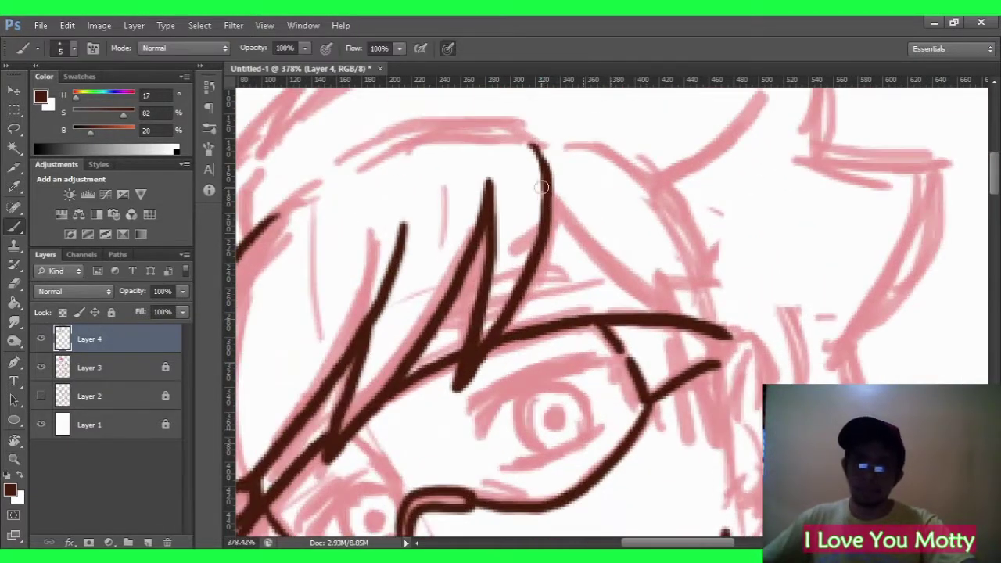
drag(551, 194, 681, 313)
scroll(711, 376, down, 1)
drag(683, 278, 704, 423)
drag(689, 313, 720, 368)
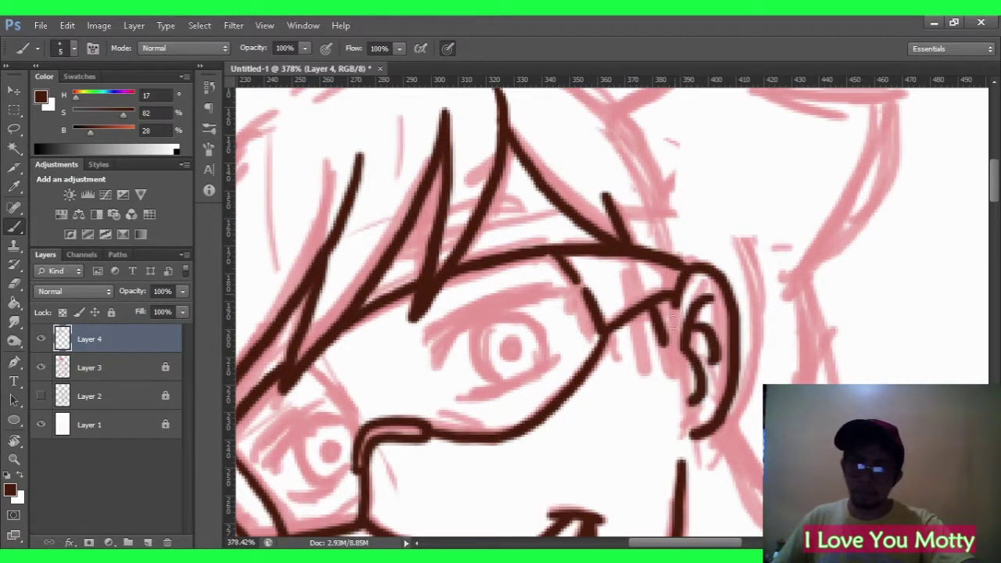
Ink the sideburn tip in front of the ear and the eyebrow showing between the fringe strands.
key(z)
scroll(731, 259, up, 2)
key(b)
drag(704, 301, 562, 330)
Ink the inner rim of the lens nearest the hand and the upper and lower lids of the eye farther from it.
key(z)
scroll(673, 313, up, 2)
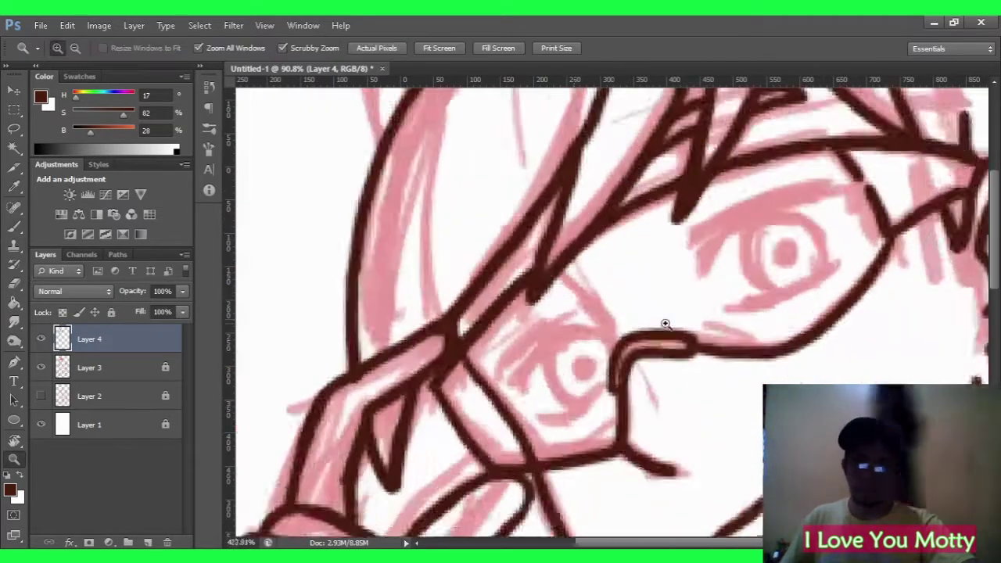
key(b)
drag(714, 243, 899, 175)
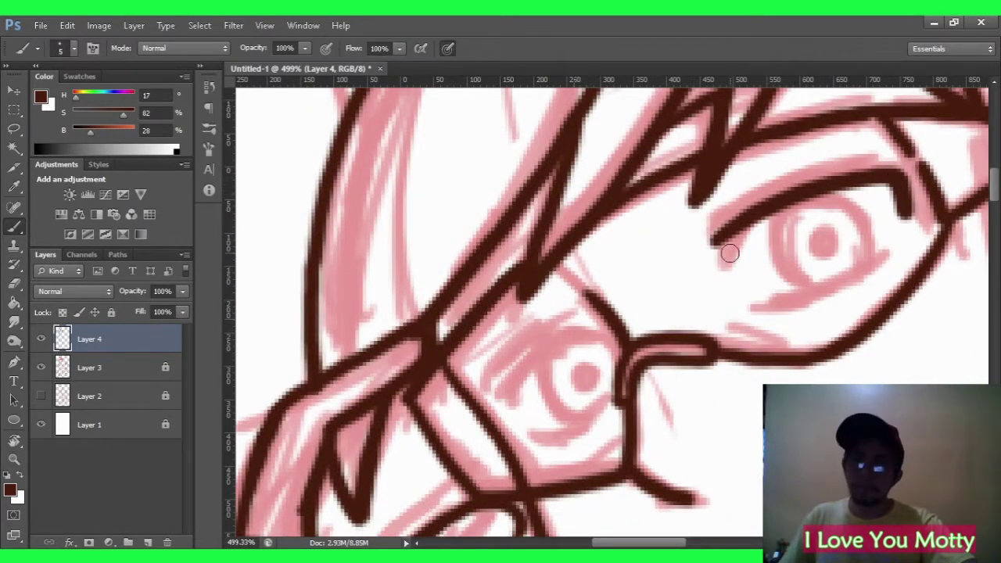
drag(724, 235, 727, 266)
drag(766, 310, 896, 250)
Ink the upper and lower lids of the eye nearest the raised hand.
drag(498, 399, 526, 374)
drag(579, 319, 543, 342)
drag(539, 435, 611, 403)
key(z)
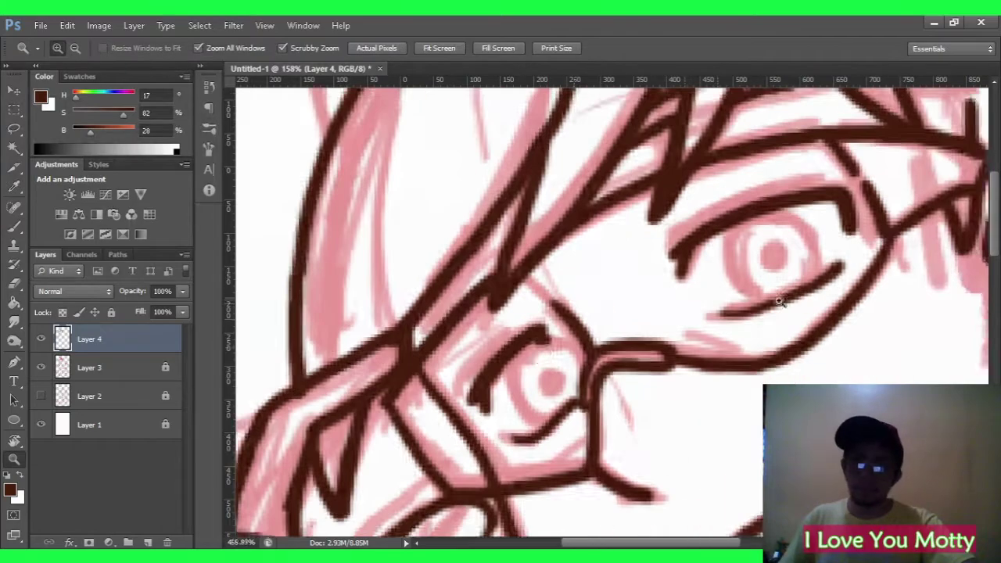
Ink the round irises and fill the dark pupils of both eyes behind the glasses.
scroll(563, 376, down, 1)
key(b)
mouse_move(775, 317)
mouse_down()
mouse_move(723, 258)
mouse_move(822, 274)
mouse_up()
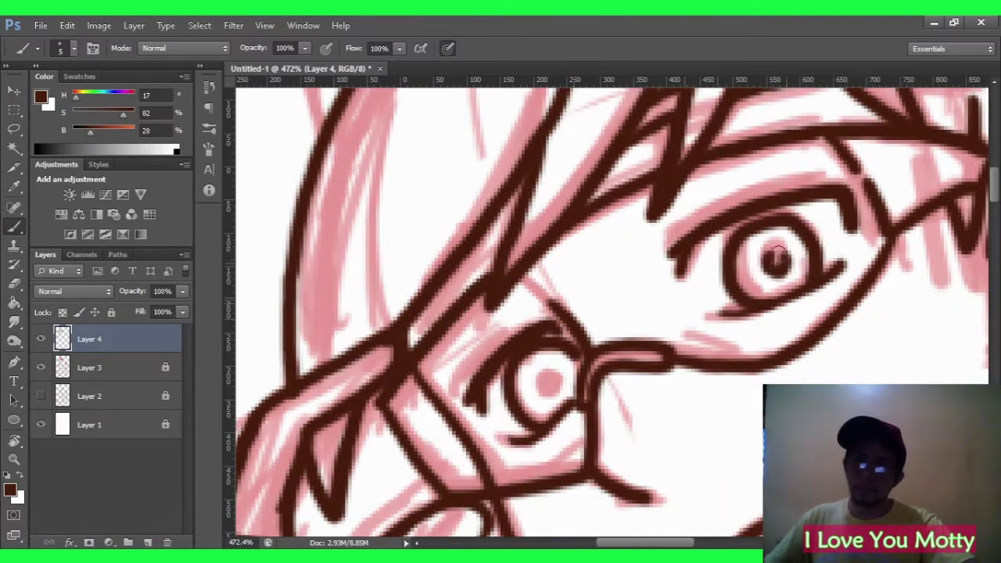
drag(770, 254, 779, 266)
drag(548, 374, 551, 387)
Ink the outer hair curve on the raised-hand side of the head and the small spike where it meets the crown.
key(z)
scroll(600, 242, down, 1)
key(b)
key(z)
scroll(458, 367, down, 5)
scroll(648, 201, up, 5)
key(b)
drag(603, 201, 447, 441)
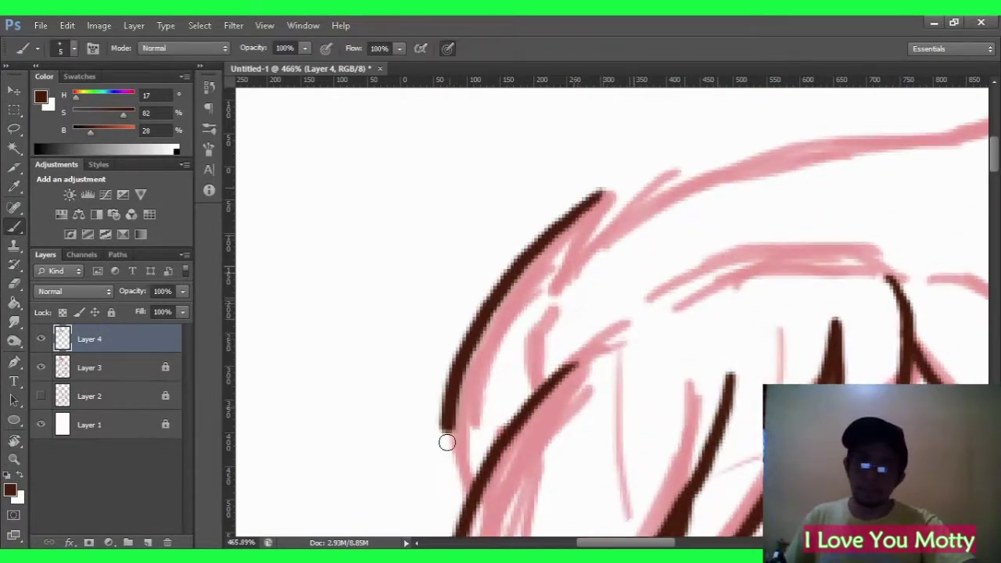
drag(547, 300, 655, 201)
Ink the long crown outline of the hair up to the tall rear spike and down its back edge.
key(z)
scroll(794, 198, down, 4)
key(b)
drag(602, 285, 845, 235)
key(z)
scroll(704, 268, down, 3)
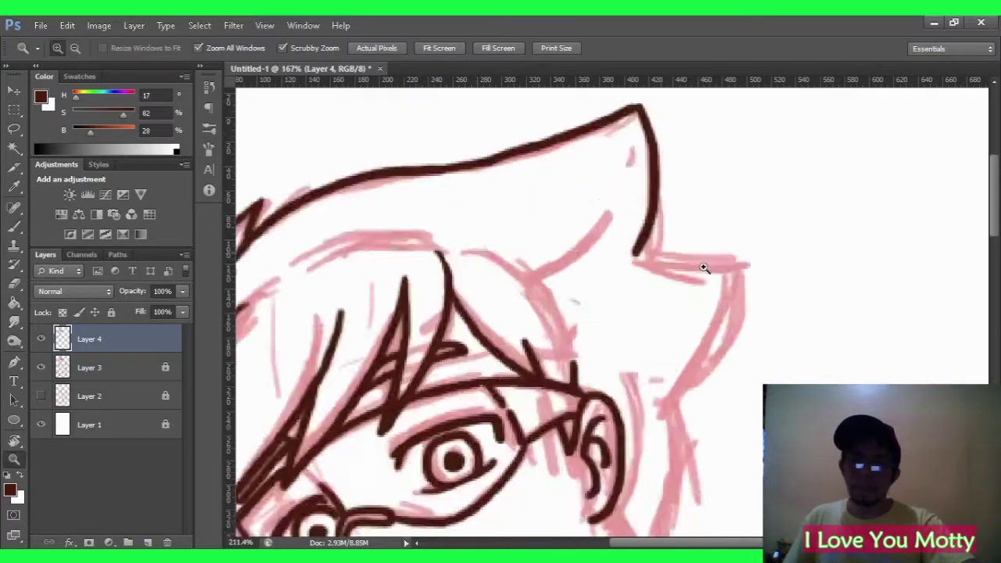
Ink the lower rear hair spike, the parting curves above the fringe and the thin strand lines inside the hair.
key(b)
drag(636, 284, 648, 328)
key(z)
scroll(648, 407, up, 2)
drag(548, 196, 610, 309)
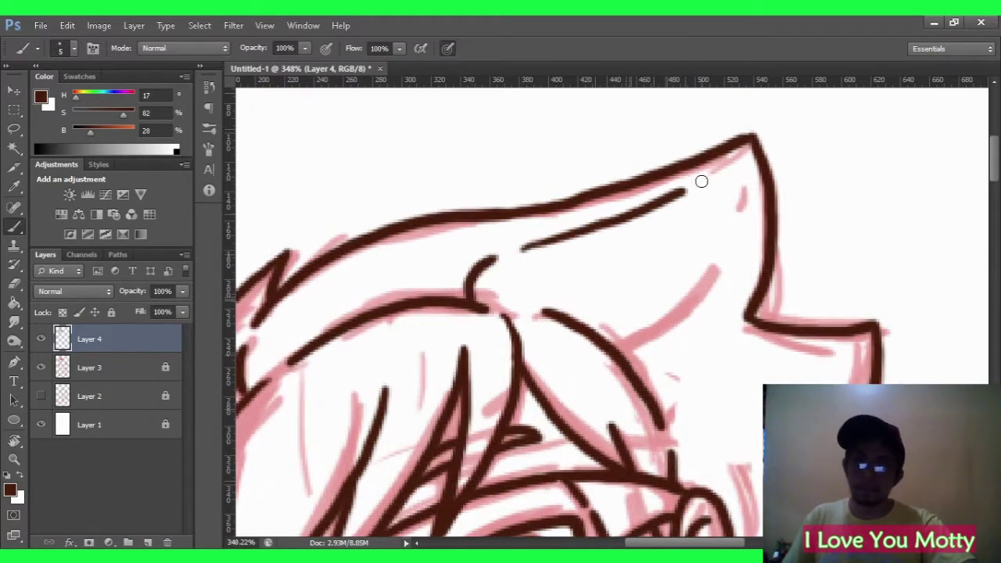
Ink both collarbones and the tendon line running down the neck.
key(z)
mouse_move(739, 335)
mouse_down()
mouse_move(626, 332)
mouse_move(670, 331)
mouse_move(588, 320)
mouse_move(751, 313)
mouse_up()
key(b)
drag(368, 358, 537, 347)
drag(626, 313, 838, 224)
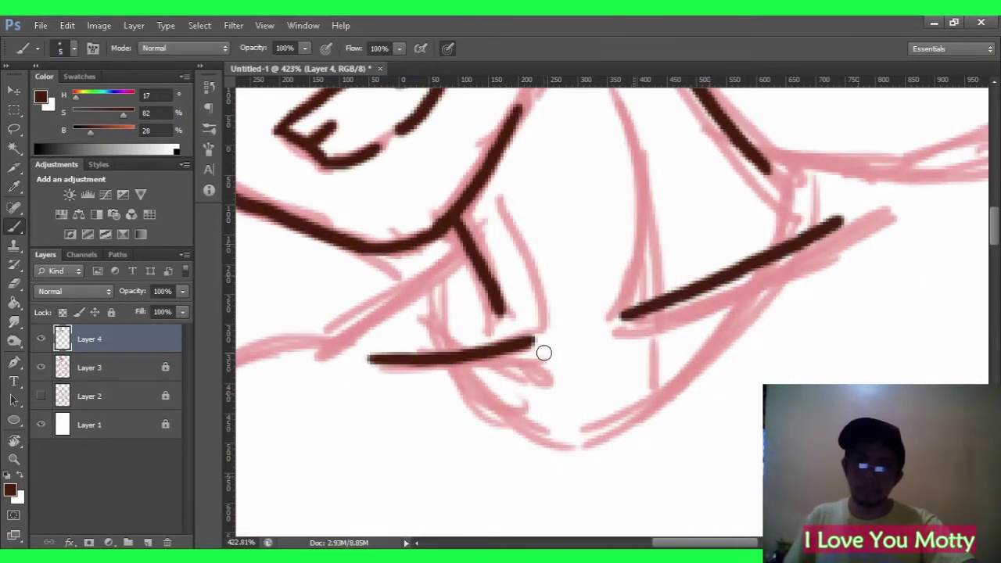
mouse_move(601, 97)
mouse_down()
mouse_move(664, 199)
mouse_move(770, 223)
mouse_move(715, 245)
mouse_move(537, 420)
mouse_move(501, 422)
mouse_move(561, 310)
mouse_up()
Ink the raised arm's outline around the bent elbow and clean up where the strokes meet.
drag(436, 368, 693, 127)
drag(566, 374, 509, 363)
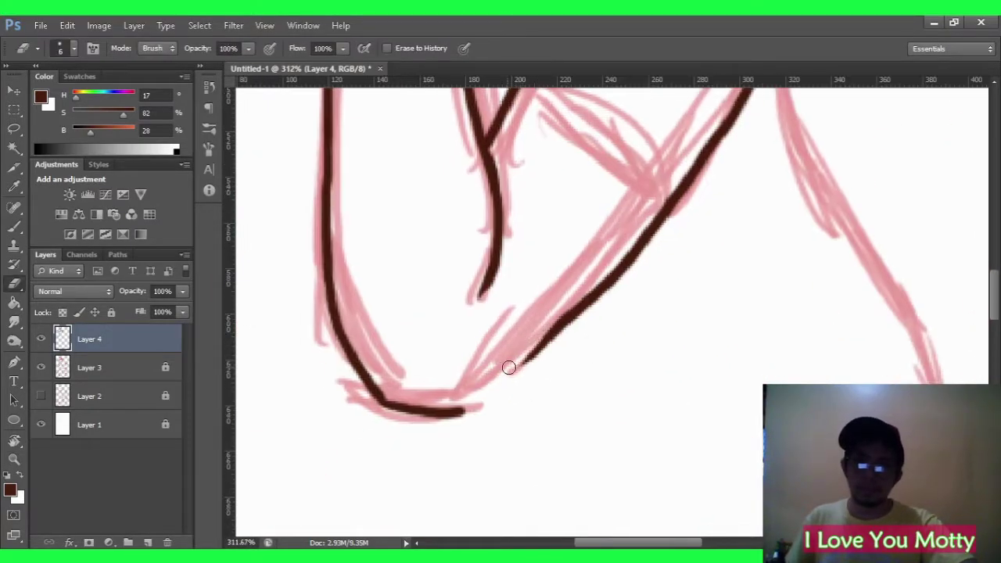
key(z)
key(e)
scroll(594, 304, up, 3)
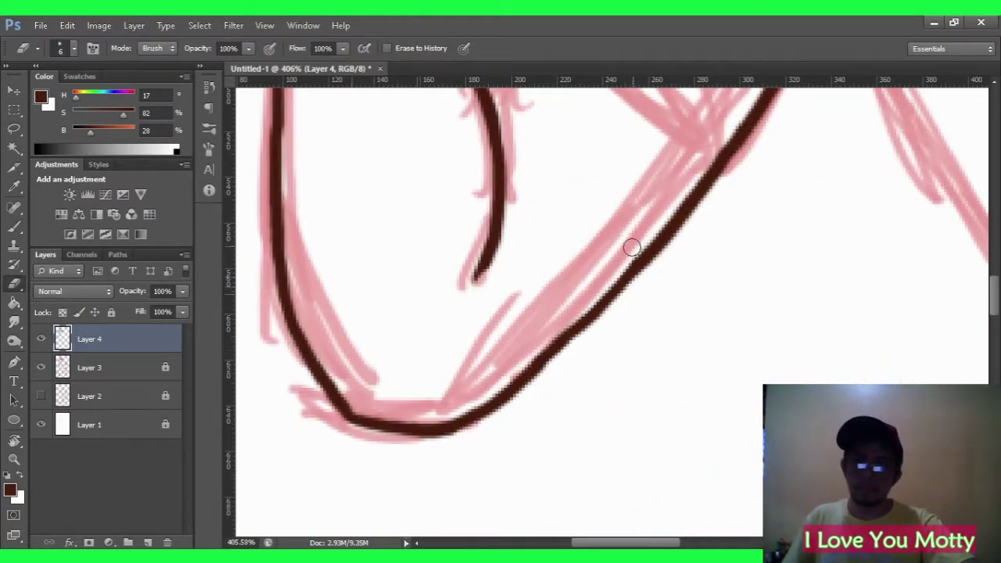
drag(632, 247, 720, 252)
Ink the armpit fold beside the raised arm's sleeve and the torso side curving down to the waist.
key(b)
drag(579, 277, 673, 302)
drag(671, 228, 710, 465)
key(e)
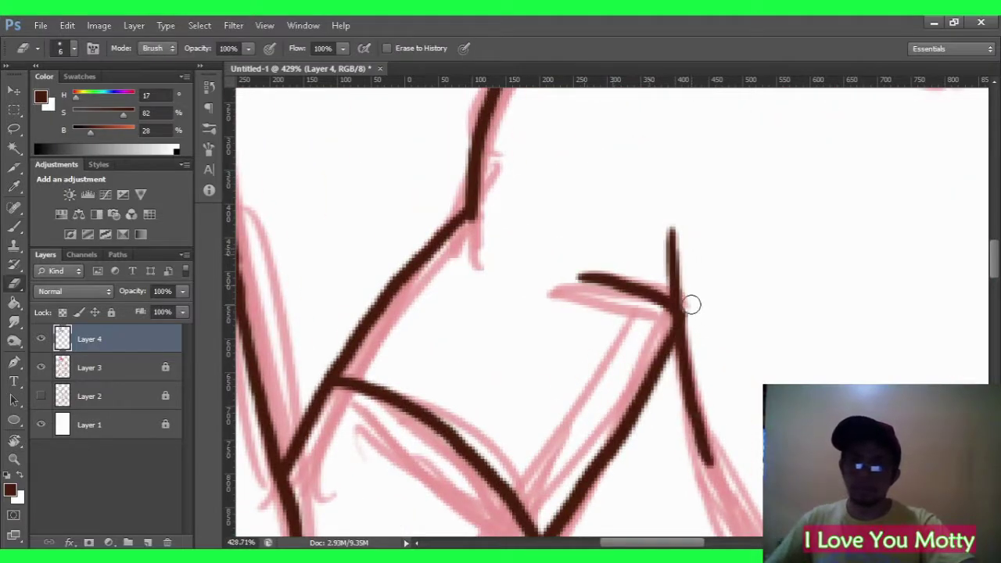
key(z)
scroll(691, 304, down, 5)
scroll(726, 398, up, 3)
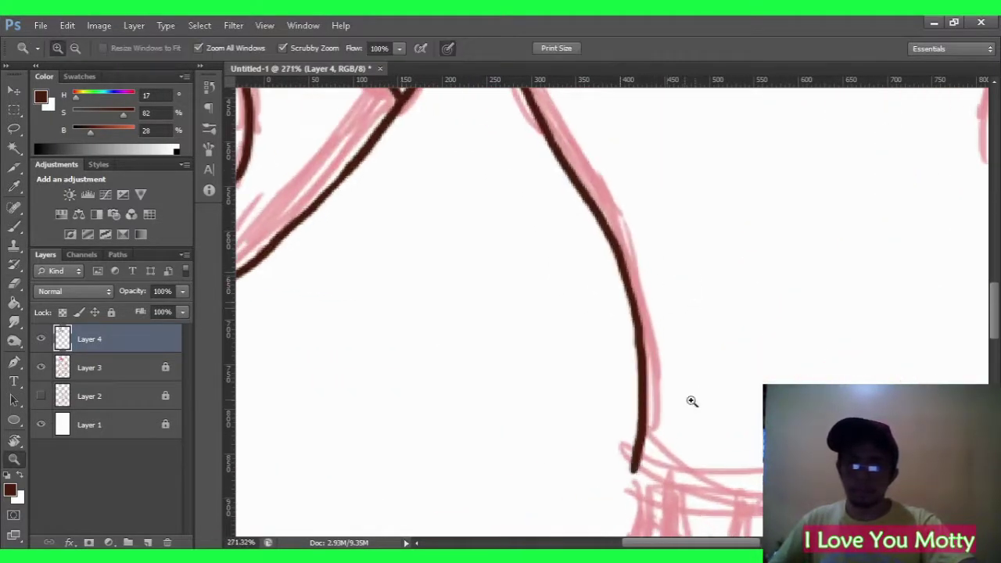
scroll(692, 402, down, 2)
scroll(631, 186, up, 2)
Ink the shoulder line from the neck and the outer and inner edges of the lowered upper arm.
key(b)
mouse_move(442, 184)
mouse_down()
mouse_move(579, 191)
mouse_move(843, 295)
mouse_up()
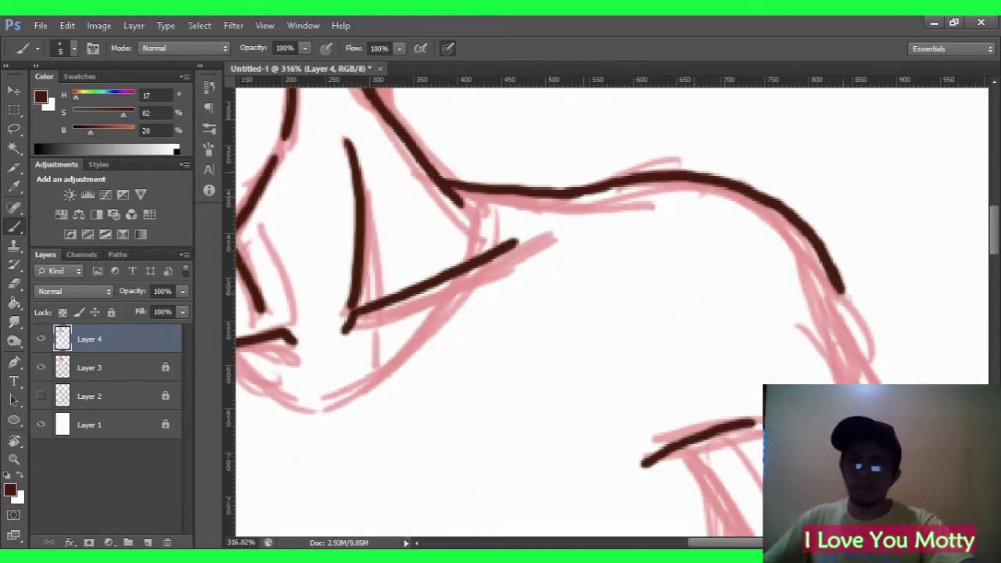
key(z)
scroll(706, 275, down, 3)
scroll(706, 274, down, 2)
key(b)
drag(642, 266, 728, 426)
key(e)
key(z)
scroll(742, 323, up, 3)
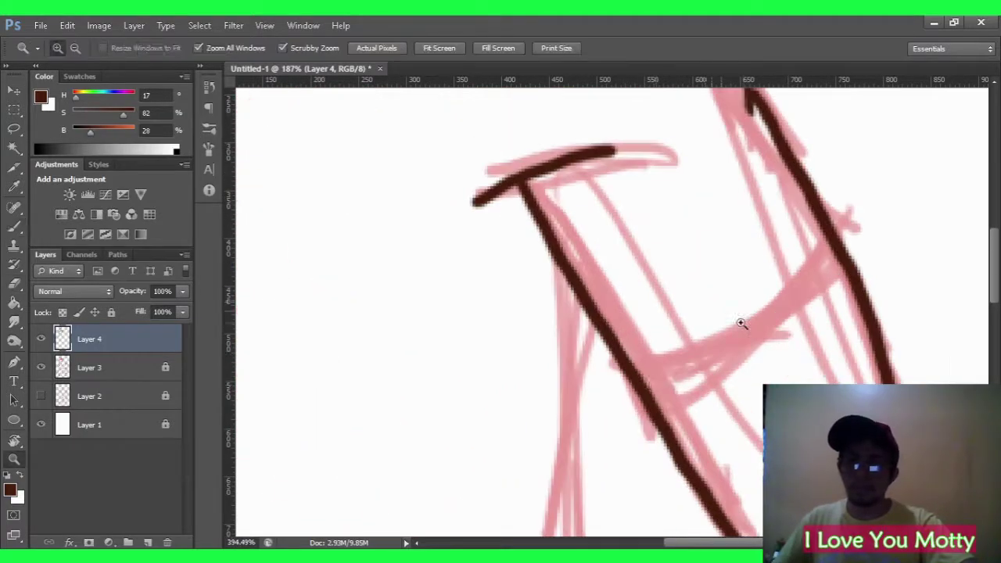
Ink both edges of the lowered forearm from the elbow down to the wrist, cleaning the joins at the elbow.
scroll(741, 323, down, 4)
scroll(765, 284, up, 3)
key(e)
scroll(772, 309, down, 5)
drag(625, 133, 594, 301)
drag(747, 125, 728, 336)
key(z)
scroll(728, 337, up, 1)
key(b)
drag(614, 133, 609, 423)
drag(748, 223, 708, 391)
key(z)
scroll(689, 287, down, 3)
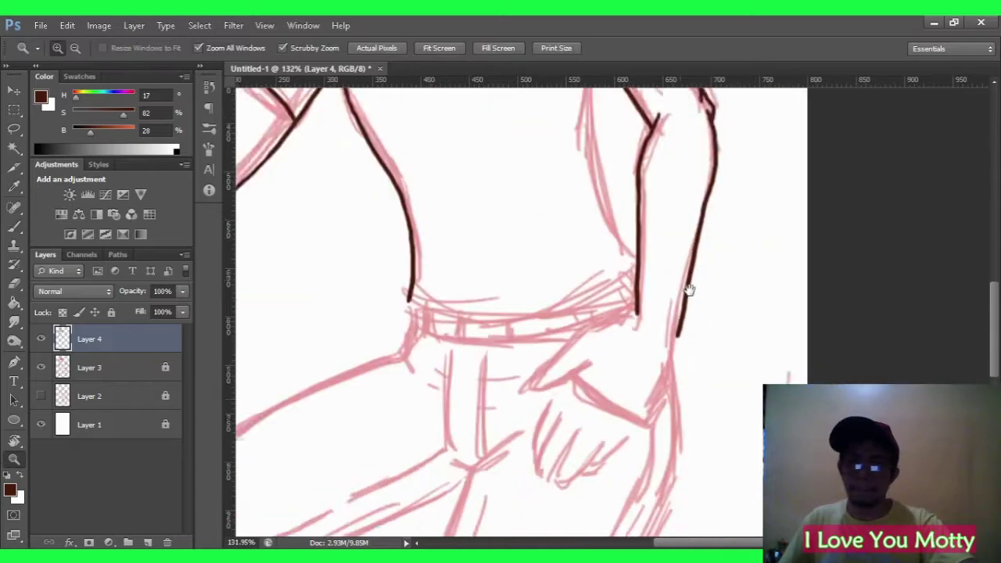
Ink the short crease at the lowered arm's inner wrist and extend the outer edge toward the hand.
scroll(697, 219, up, 4)
key(b)
drag(708, 182, 763, 211)
key(z)
scroll(648, 295, down, 3)
key(b)
scroll(655, 196, up, 2)
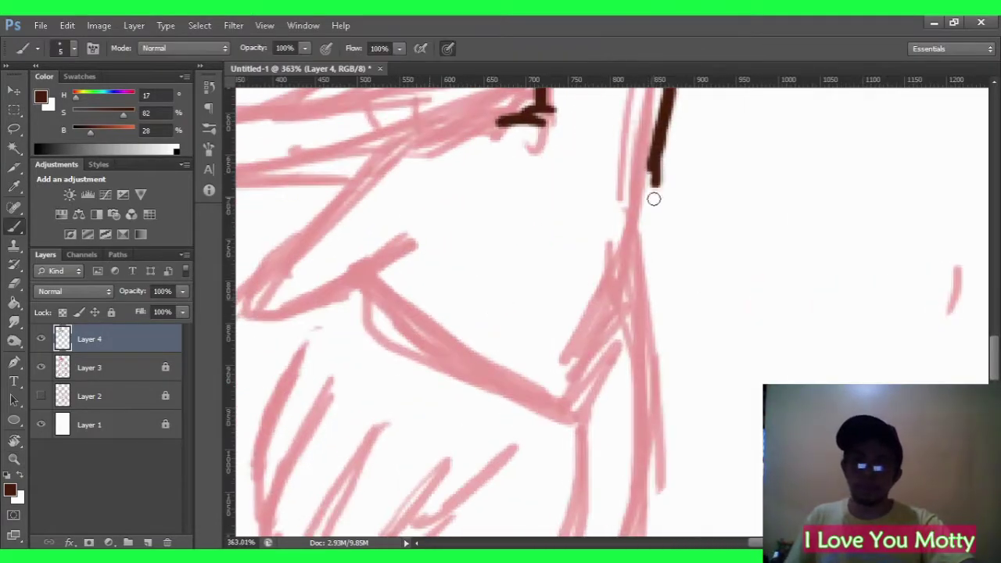
Ink the torso side next to the lowered arm and the curved shirt hem across the waist.
key(z)
scroll(541, 230, down, 5)
scroll(635, 466, up, 4)
key(b)
mouse_move(634, 467)
mouse_down()
mouse_move(646, 140)
mouse_move(716, 321)
mouse_up()
drag(326, 401, 603, 418)
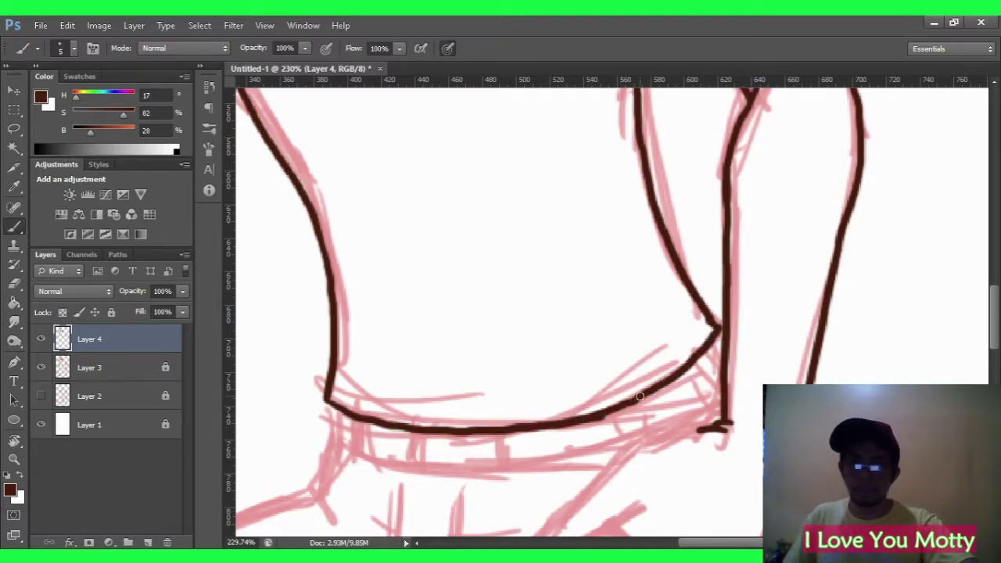
Ink the hand resting on the hip, with its thumb, fingers, outer palm edge and the line across its back.
key(z)
scroll(640, 397, up, 2)
key(b)
mouse_move(670, 187)
mouse_down()
mouse_move(530, 226)
mouse_move(556, 208)
mouse_move(438, 303)
mouse_up()
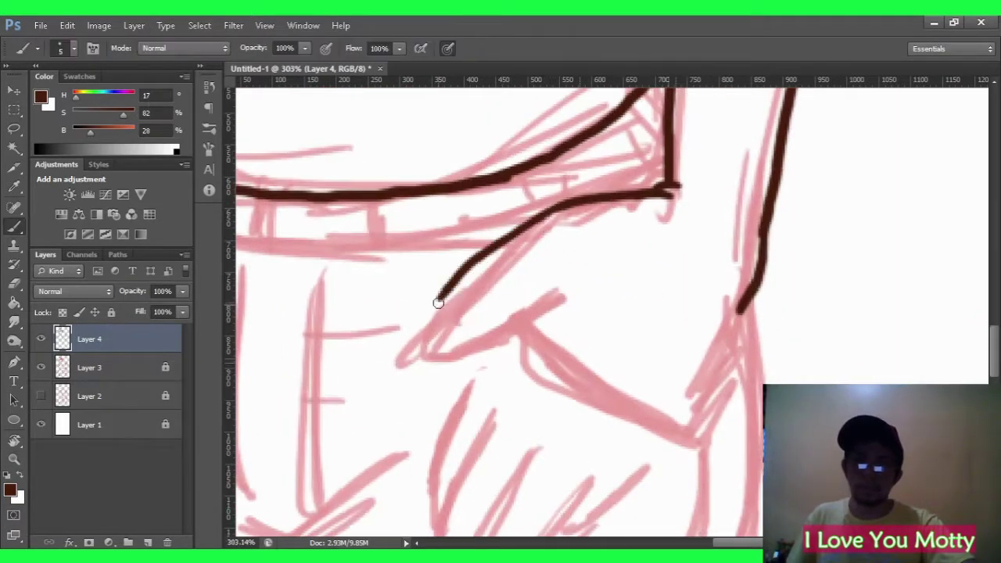
mouse_move(609, 273)
mouse_down()
mouse_move(512, 446)
mouse_move(514, 420)
mouse_move(615, 343)
mouse_up()
key(z)
scroll(787, 357, down, 2)
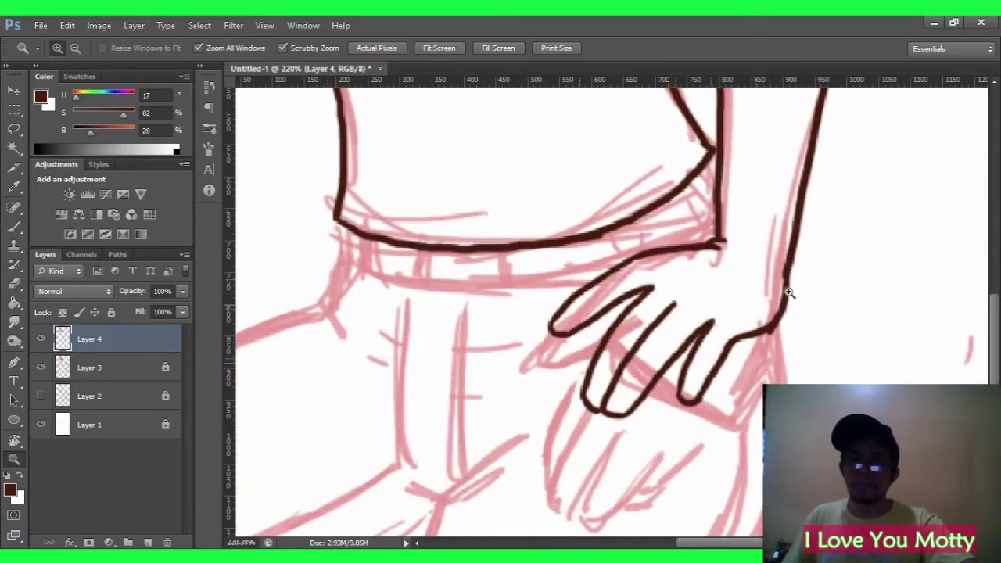
scroll(748, 273, up, 2)
key(b)
drag(589, 235, 753, 345)
Ink the belt's lower edge beneath the shirt hem and its vertical belt-loop lines.
key(z)
scroll(714, 312, down, 1)
scroll(714, 311, up, 1)
key(b)
mouse_move(333, 270)
mouse_down()
mouse_move(335, 317)
mouse_move(736, 328)
mouse_up()
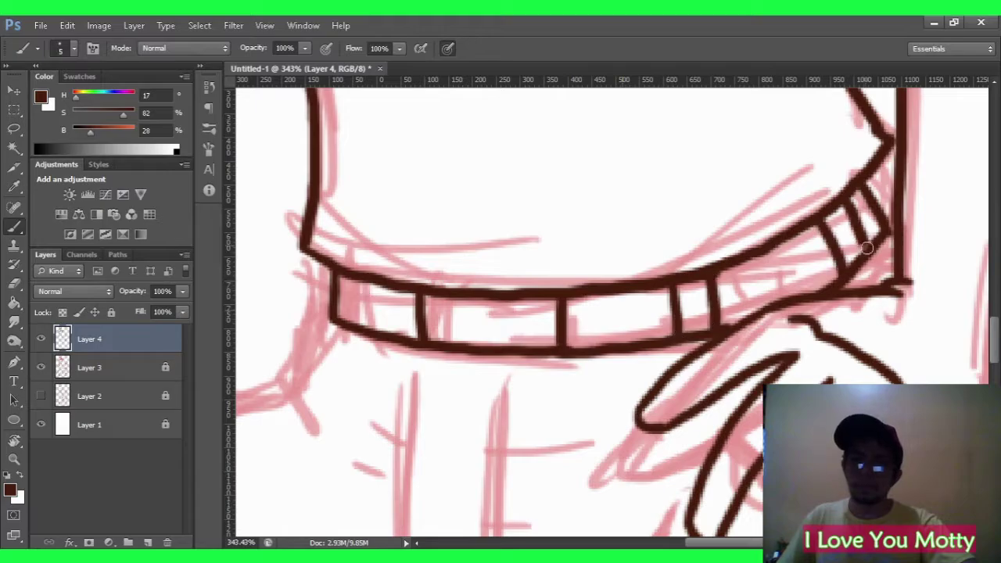
Ink the crotch fold of the trousers and the standing leg's inner edge down to the ground line.
key(z)
scroll(782, 313, down, 3)
scroll(465, 365, up, 3)
key(b)
drag(425, 283, 558, 235)
key(z)
scroll(565, 306, down, 1)
drag(535, 157, 420, 490)
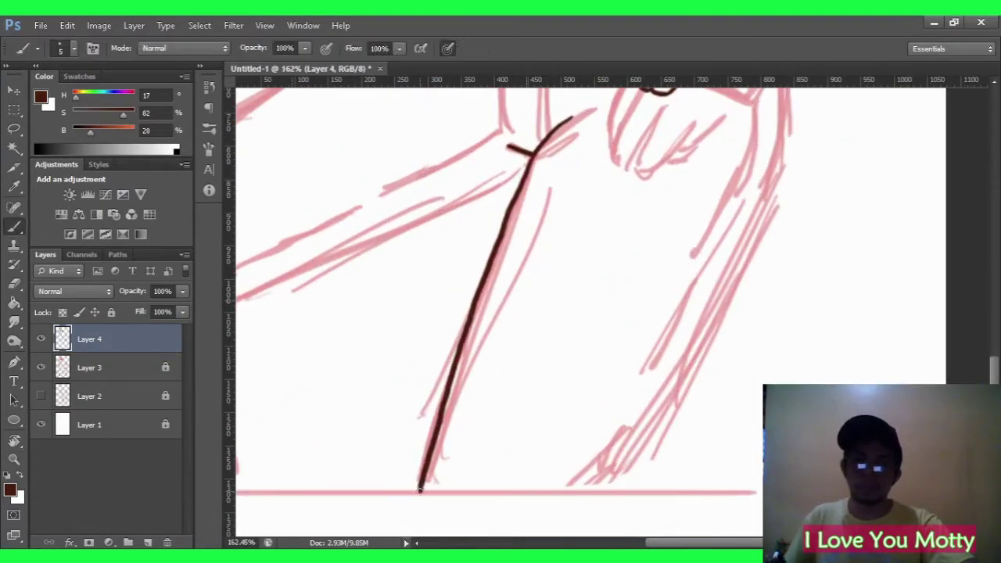
Ink the standing leg's outer edge from the wrist down to the ground line.
key(z)
scroll(548, 313, down, 1)
scroll(548, 313, up, 1)
key(b)
drag(676, 180, 507, 472)
key(z)
scroll(656, 222, up, 1)
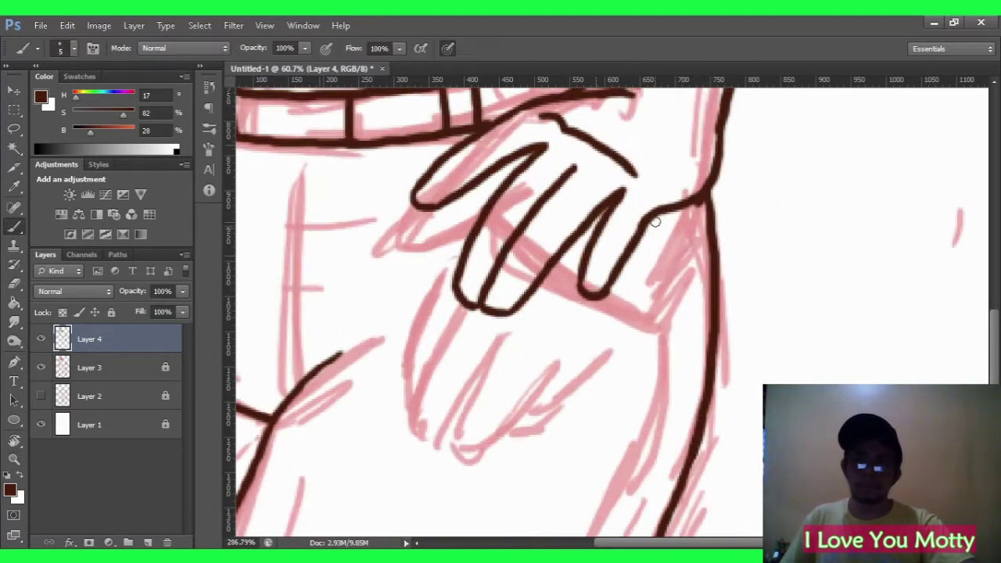
Ink the seam line inside the standing leg's outer edge below the hand and add a narrow loop to the belt.
drag(656, 222, 650, 384)
scroll(649, 384, down, 2)
scroll(617, 295, up, 1)
key(e)
key(z)
scroll(537, 313, up, 2)
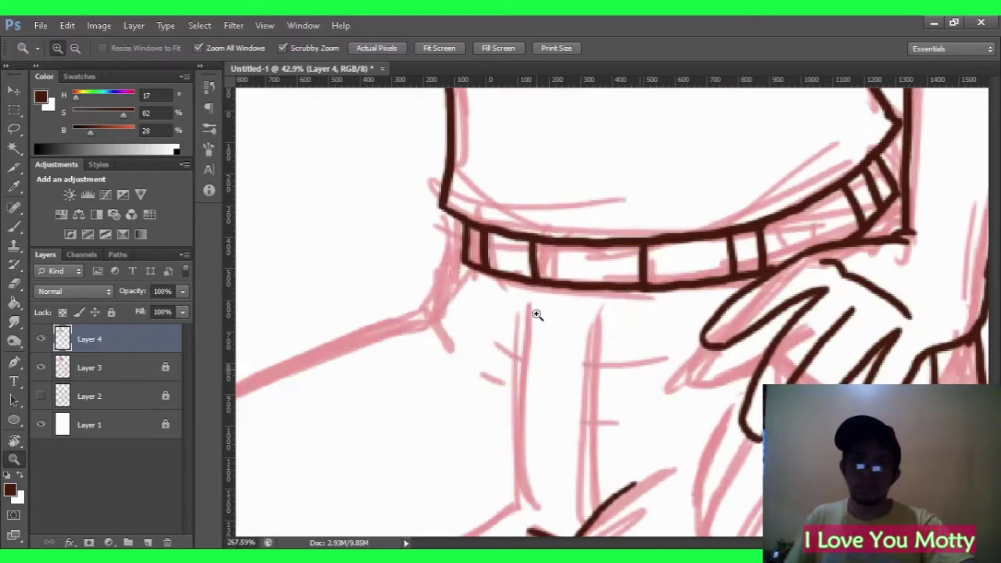
Ink the trouser fly with its dashed stitching and short side creases, plus the hip edge below the belt.
scroll(547, 295, down, 2)
scroll(548, 295, up, 2)
key(b)
drag(490, 117, 472, 303)
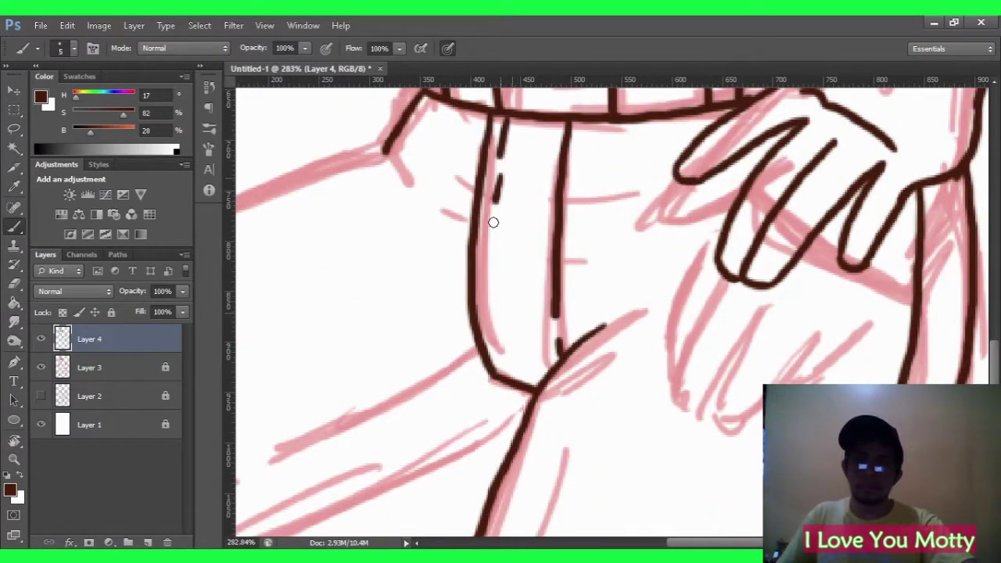
key(z)
scroll(581, 271, down, 2)
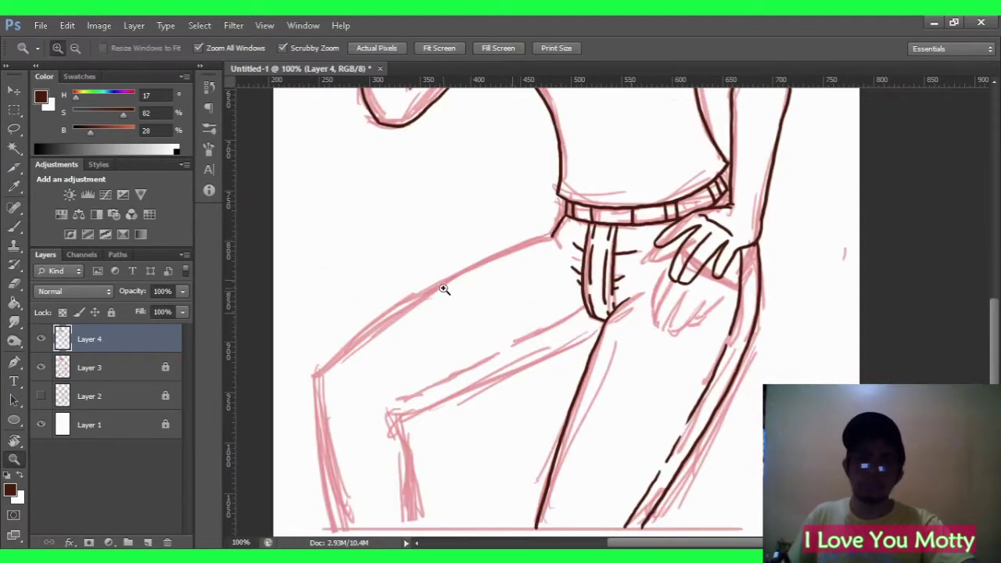
Ink the bent leg's upper thigh contour from the hip to the knee.
scroll(447, 287, up, 2)
key(b)
mouse_move(302, 384)
mouse_down()
mouse_move(474, 256)
mouse_move(751, 125)
mouse_up()
scroll(547, 298, up, 1)
Ink the bent leg's thigh underside from the crotch and the back of its lower leg to the ground line.
mouse_move(452, 338)
mouse_down()
mouse_move(685, 259)
mouse_move(978, 108)
mouse_up()
key(z)
scroll(978, 108, up, 1)
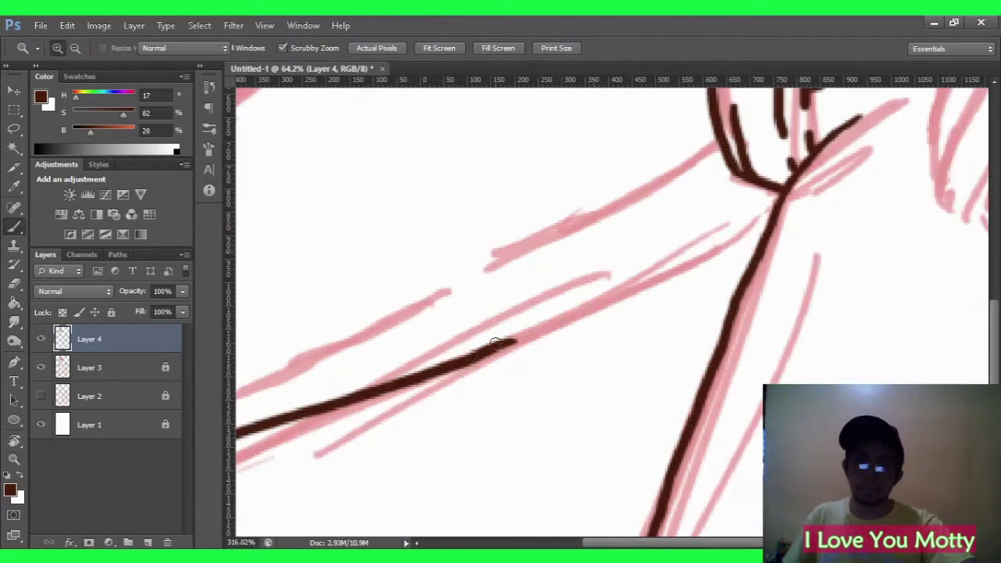
scroll(737, 157, down, 2)
scroll(593, 257, up, 2)
key(b)
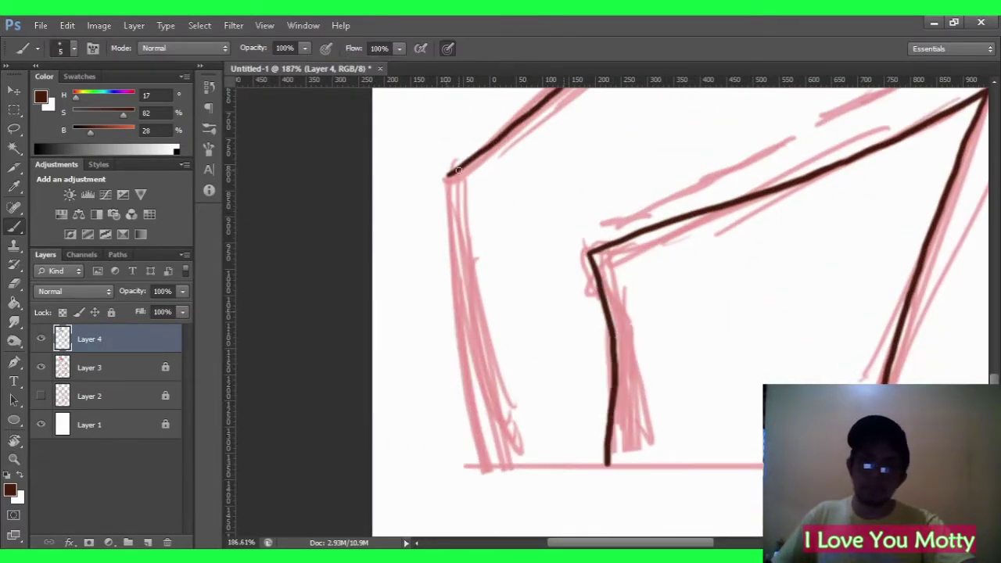
Ink the bent leg's shin from the knee to the ground line and the fold line above the thigh's underside.
key(z)
scroll(472, 359, down, 2)
key(b)
key(z)
scroll(559, 369, up, 2)
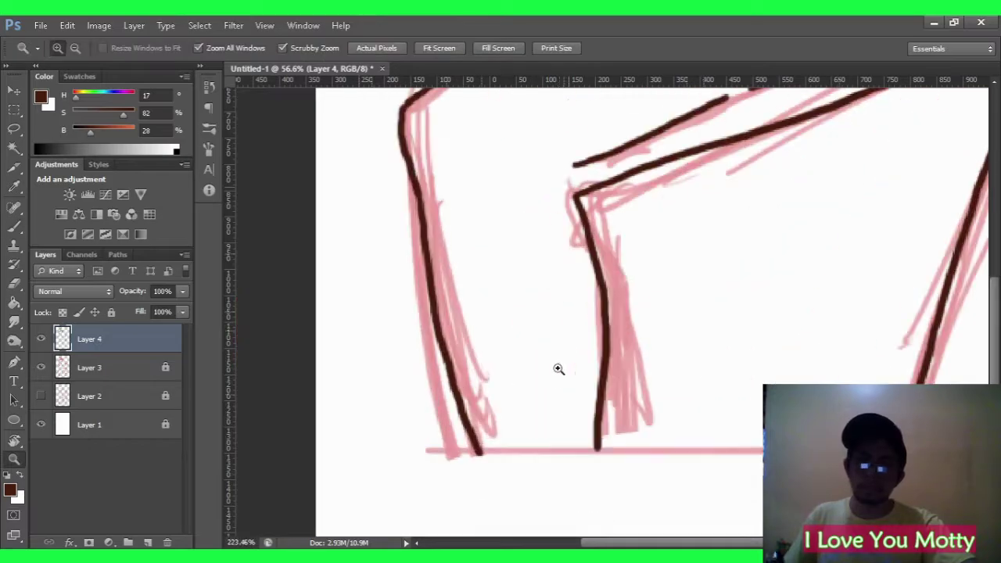
key(b)
drag(560, 168, 526, 210)
Ink the shirt's curved neckline below the collarbones.
key(z)
scroll(673, 196, down, 3)
scroll(719, 398, up, 3)
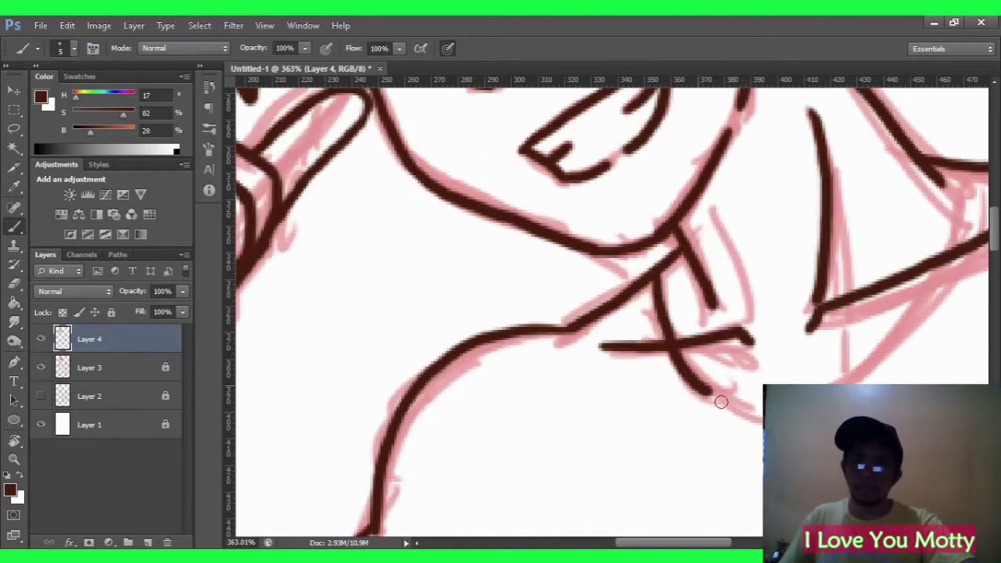
Ink the eyelid crease above the upper lid of the eye nearest the ear.
scroll(688, 218, down, 3)
scroll(671, 293, up, 3)
key(b)
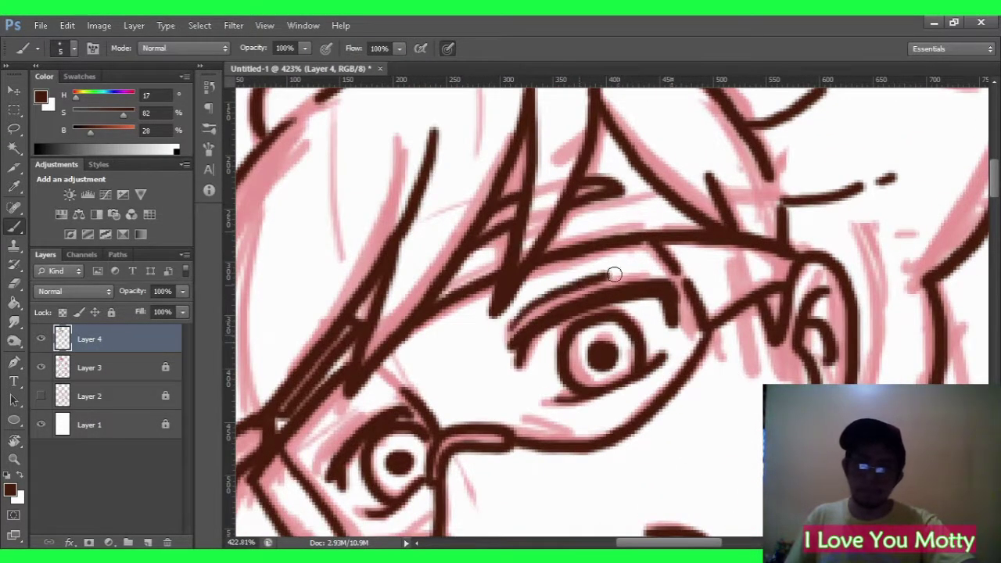
Hide the red sketch on Layer 3 so only the inked line art shows.
key(z)
scroll(615, 274, down, 3)
click(41, 367)
Erase the ends of the finger lines where they touch the raised hand's outline, leaving small gaps.
scroll(401, 287, up, 3)
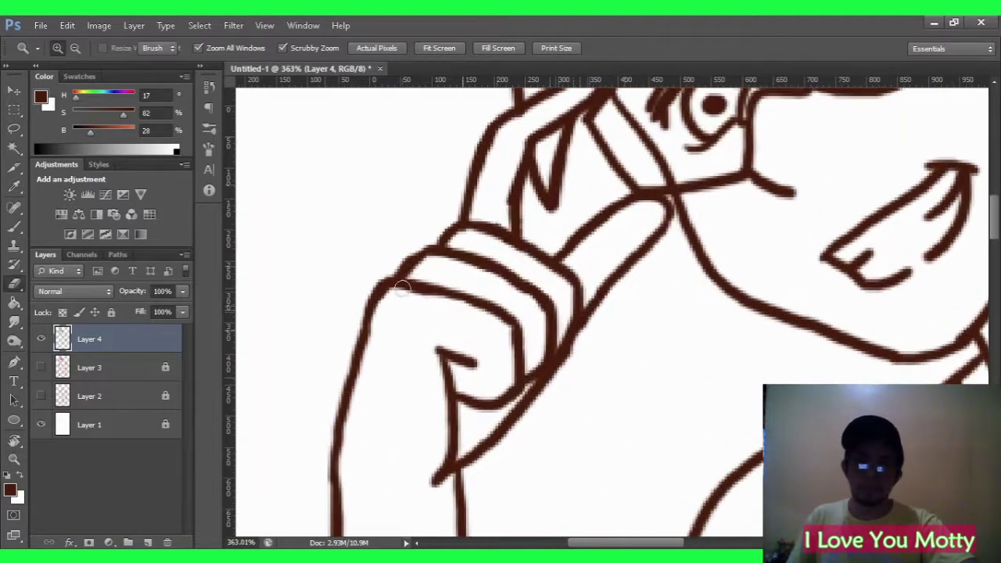
key(e)
drag(440, 279, 460, 252)
key(z)
scroll(508, 213, down, 3)
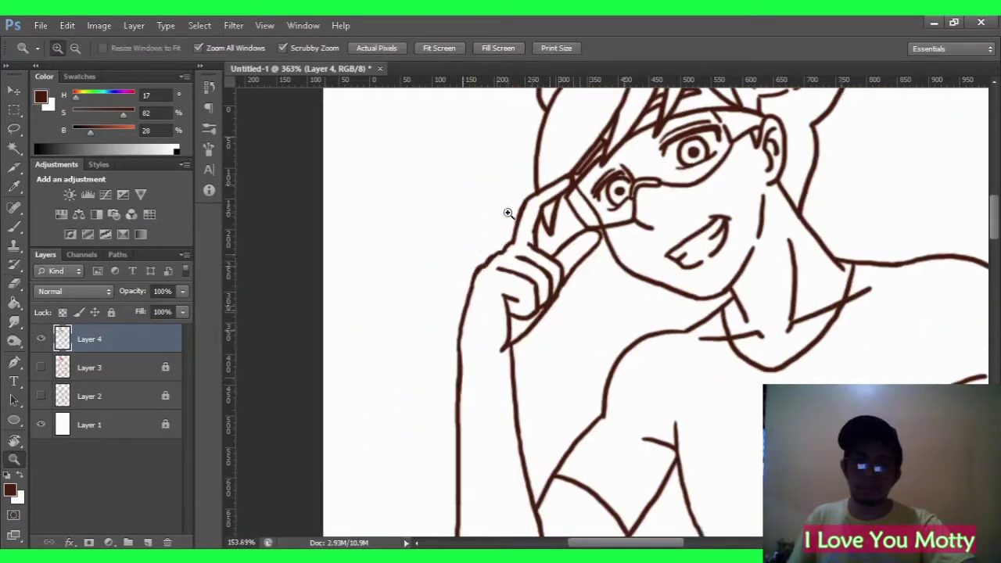
scroll(603, 264, down, 3)
scroll(445, 311, up, 4)
key(b)
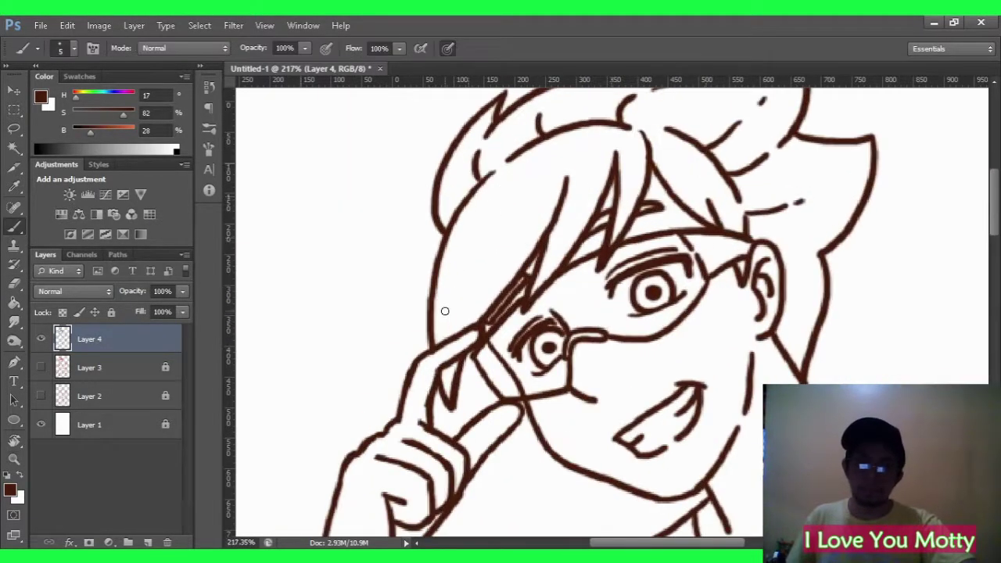
Ink additional hair strand lines inside the fringe above the glasses.
key(z)
scroll(595, 274, down, 2)
scroll(610, 274, up, 1)
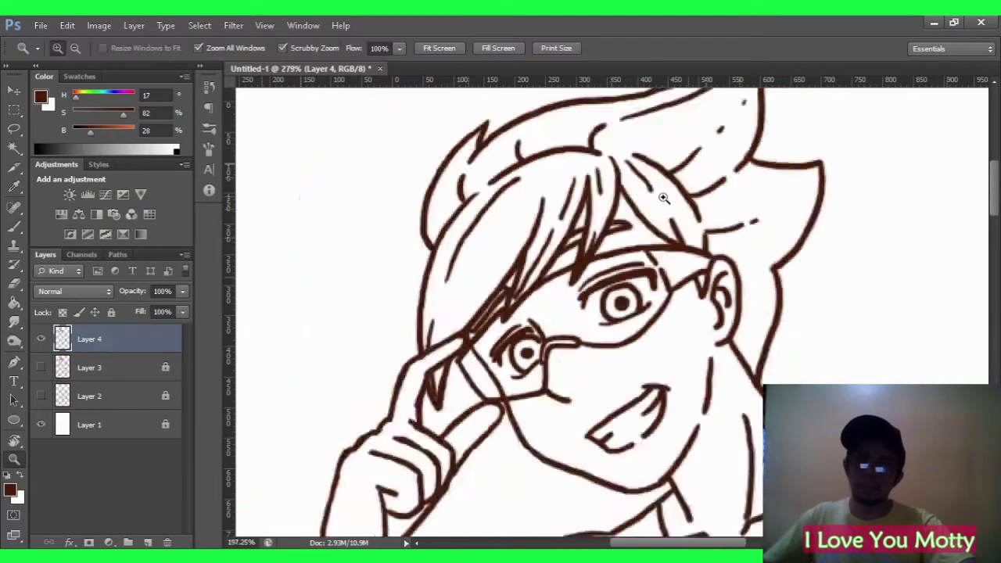
scroll(675, 268, down, 4)
scroll(626, 470, up, 4)
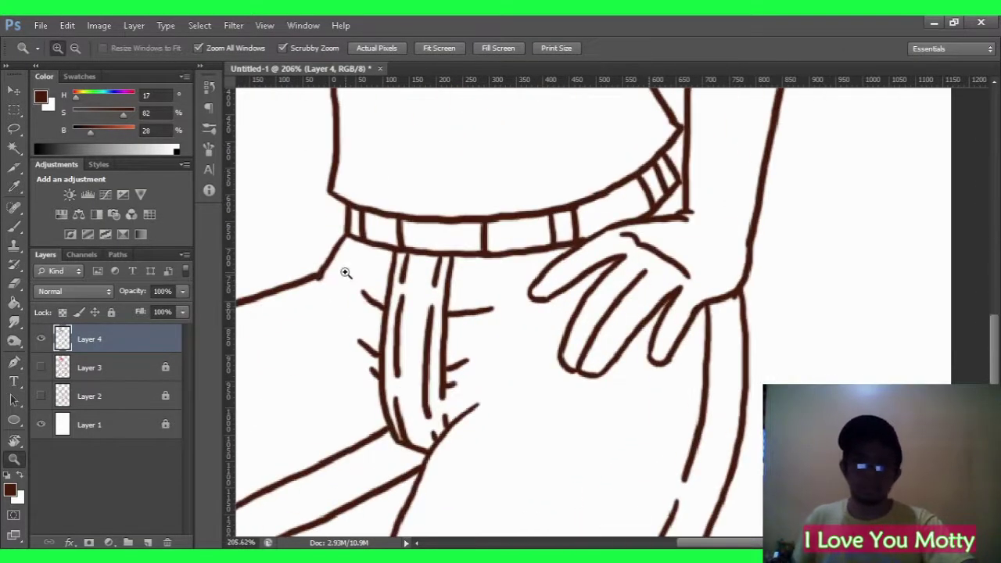
Ink the trouser pocket line below the hand on the hip and save the drawing as trial.psd.
key(b)
key(z)
scroll(612, 224, down, 5)
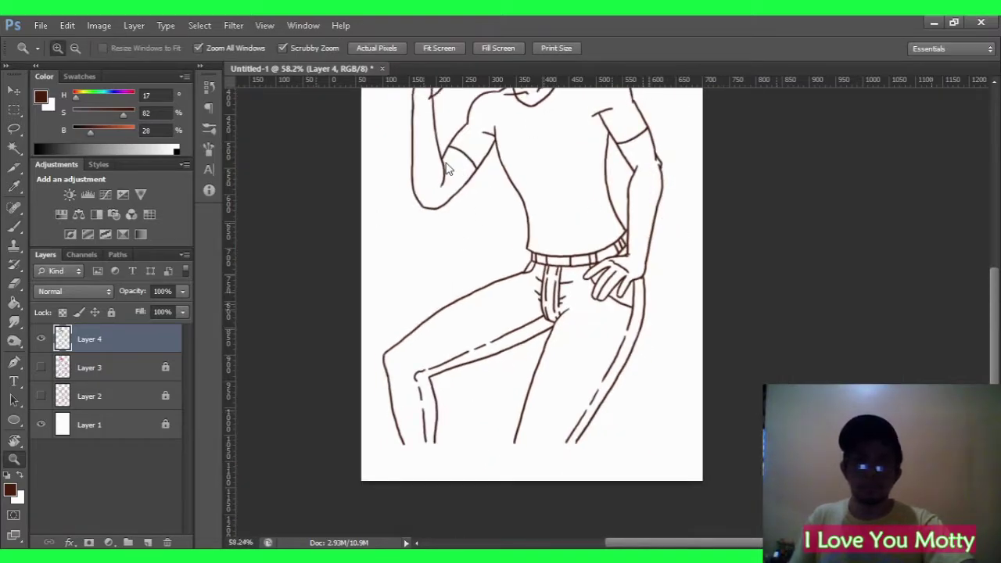
scroll(675, 353, up, 7)
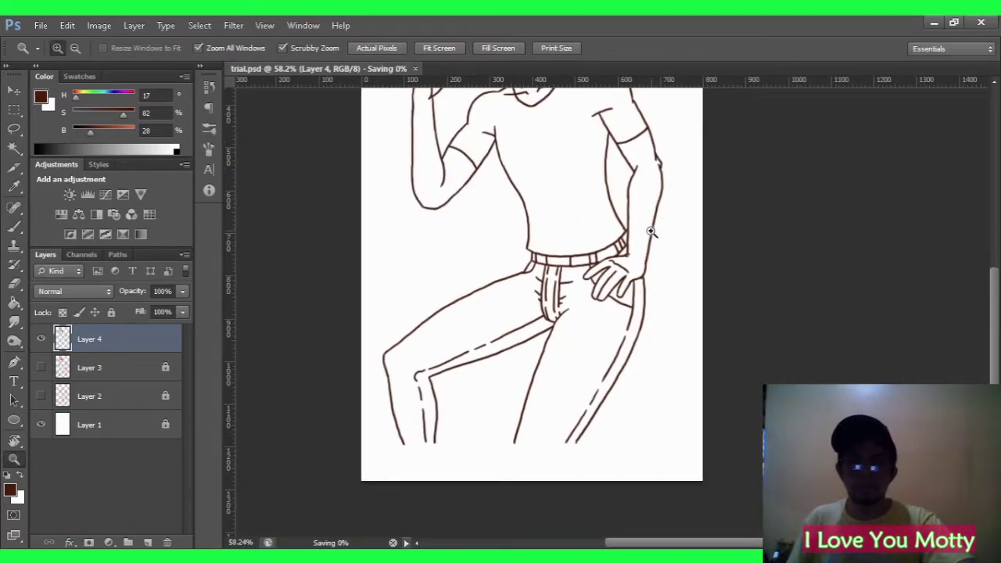
Ink a straight horizontal ground line across the lower ends of both legs and lock Layer 4.
scroll(522, 339, down, 8)
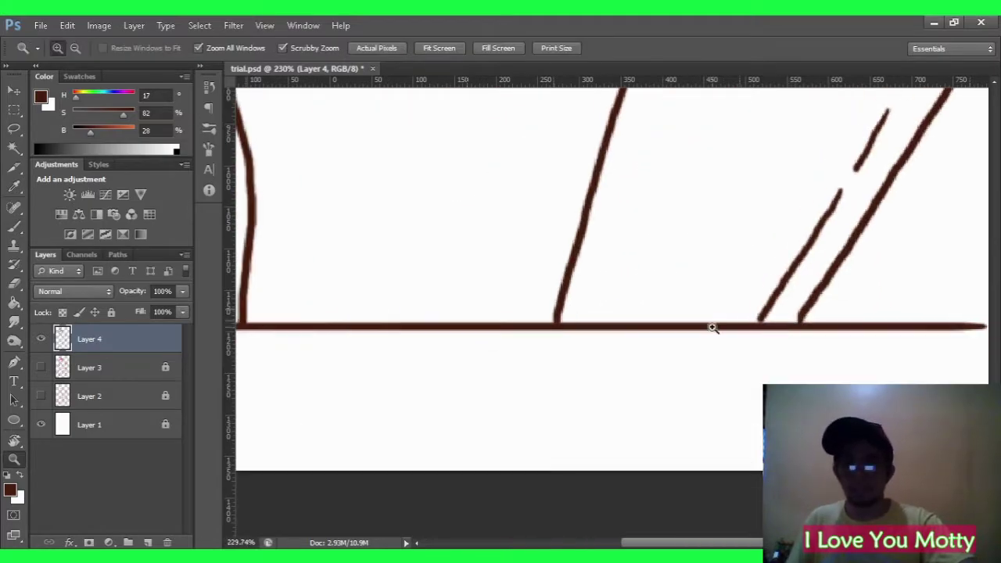
key(w)
click(111, 311)
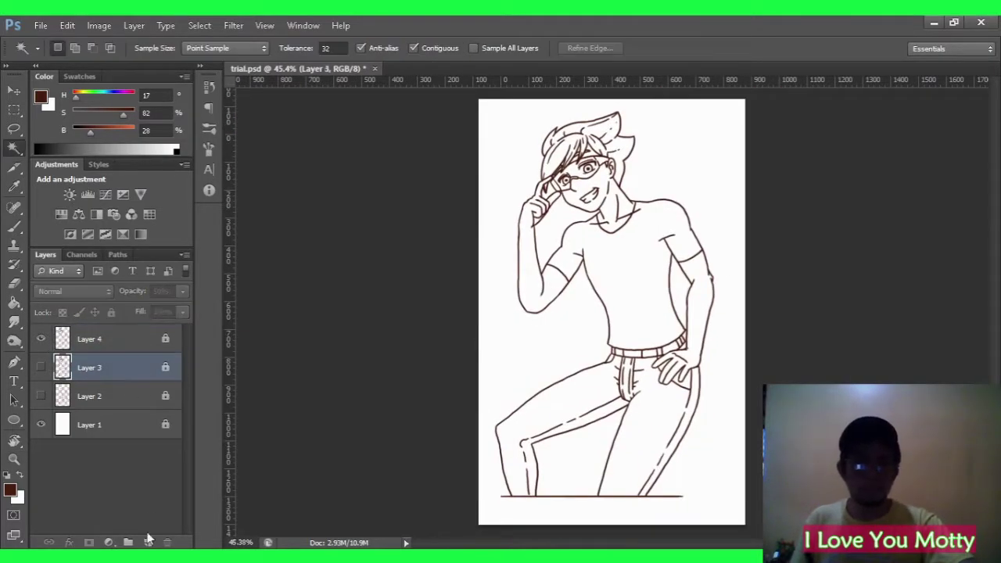
Add a new layer below the line art and select the figure's silhouette by inverting a Magic Wand selection of the surroundings.
click(560, 197)
shift+click(680, 288)
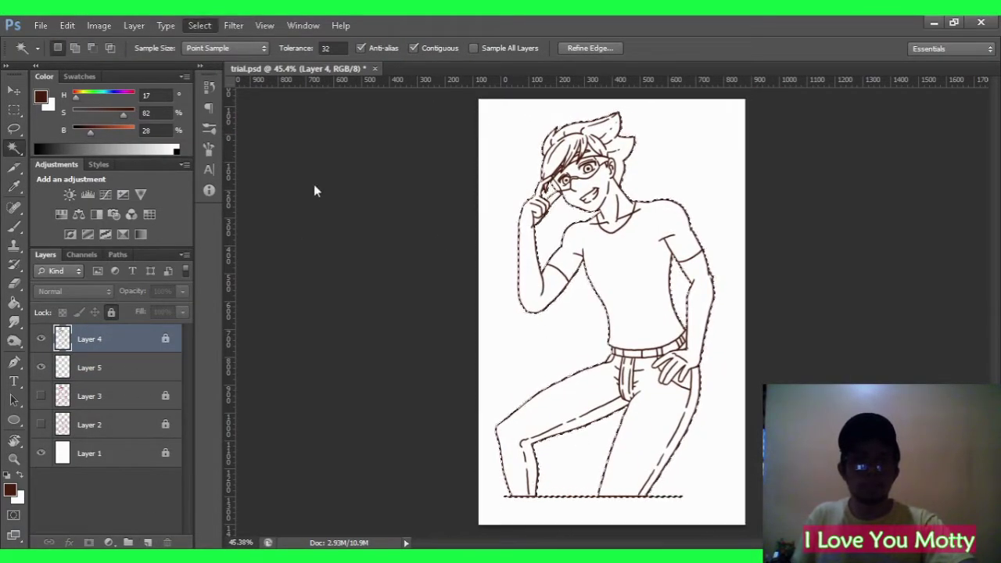
key(g)
key(alt+bracketleft)
Fill the selected silhouette on Layer 5 with a pale cream skin tone, hue 40, saturation 16, brightness 97.
key(i)
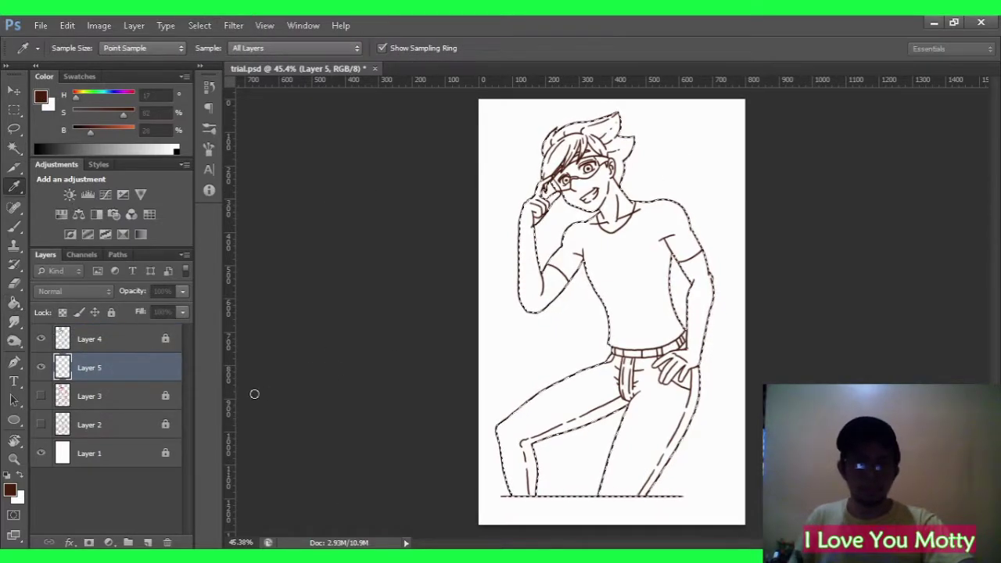
key(g)
click(595, 297)
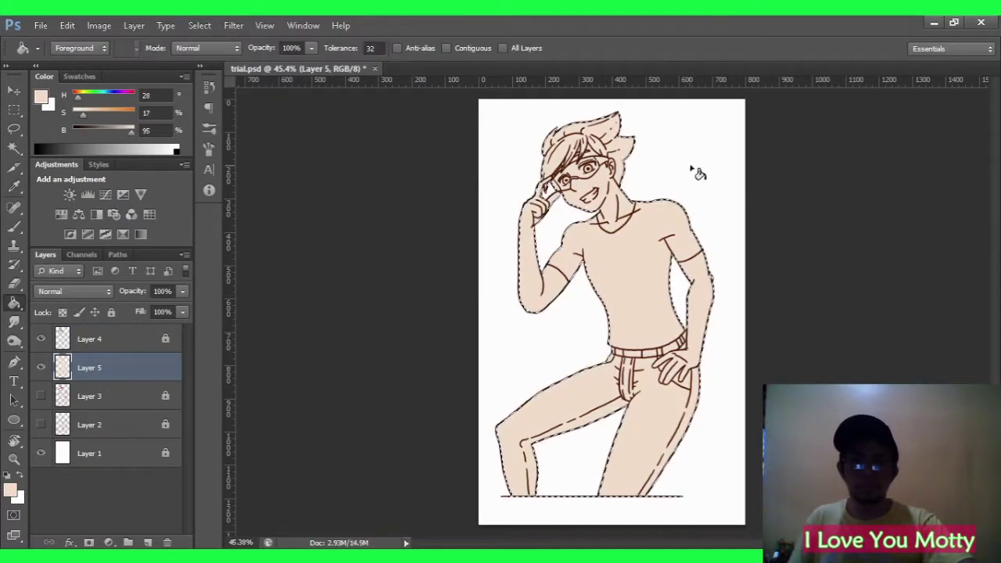
key(i)
key(g)
Clear the selection and fill the background on Layer 1 with neutral gray at 50% brightness.
key(alt+comma)
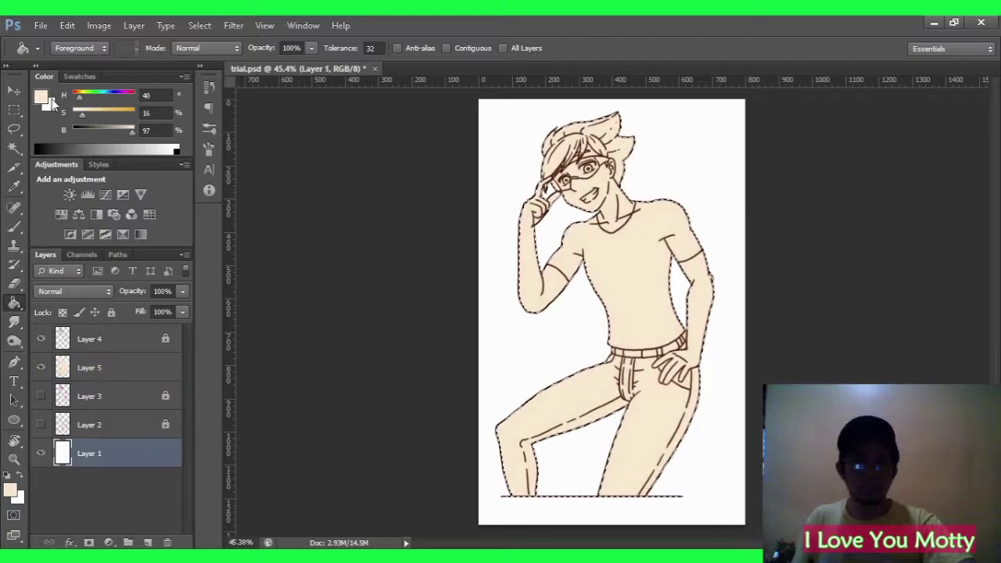
key(ctrl+d)
click(514, 313)
click(90, 367)
Clear the stray skin fill from the narrow gap between the raised finger and the hair lock.
key(z)
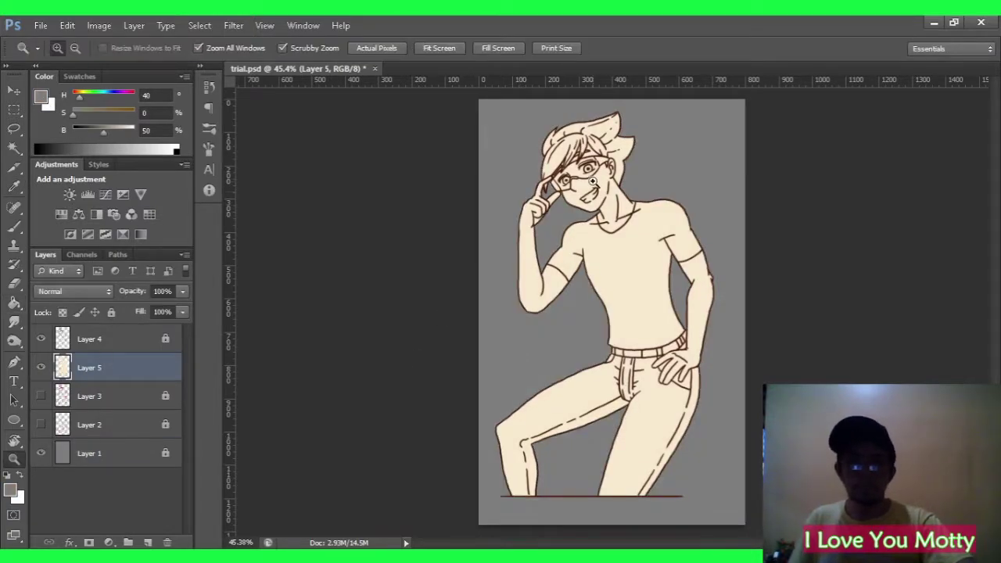
drag(571, 160, 650, 161)
key(l)
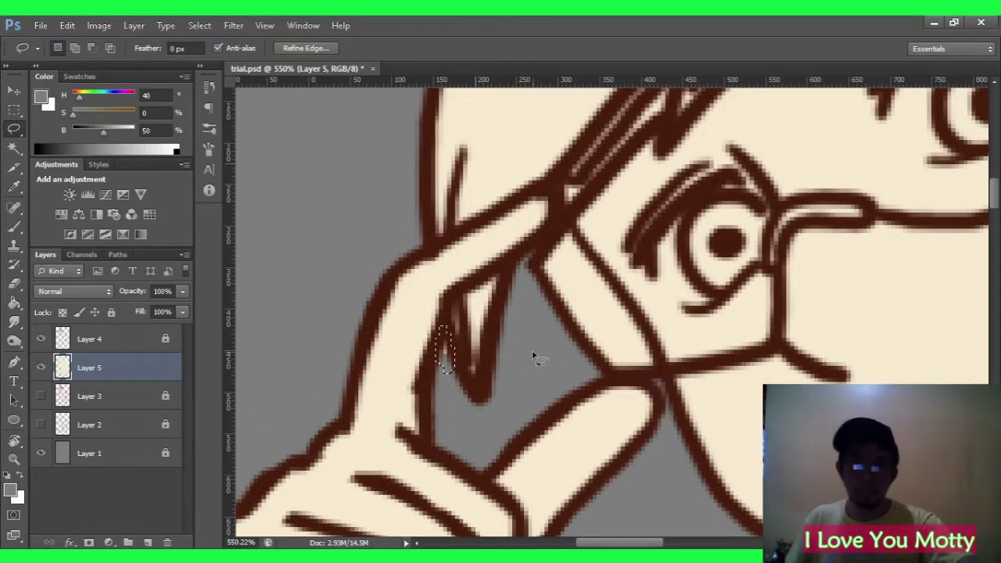
key(z)
mouse_move(533, 356)
mouse_down()
mouse_move(485, 344)
mouse_move(548, 313)
mouse_move(634, 332)
mouse_move(543, 308)
mouse_move(658, 302)
mouse_move(600, 373)
mouse_up()
key(ctrl+s)
Clear the stray skin fill from the tip of the gap between the torso and the sleeve of the lowered arm.
key(l)
drag(484, 332, 501, 360)
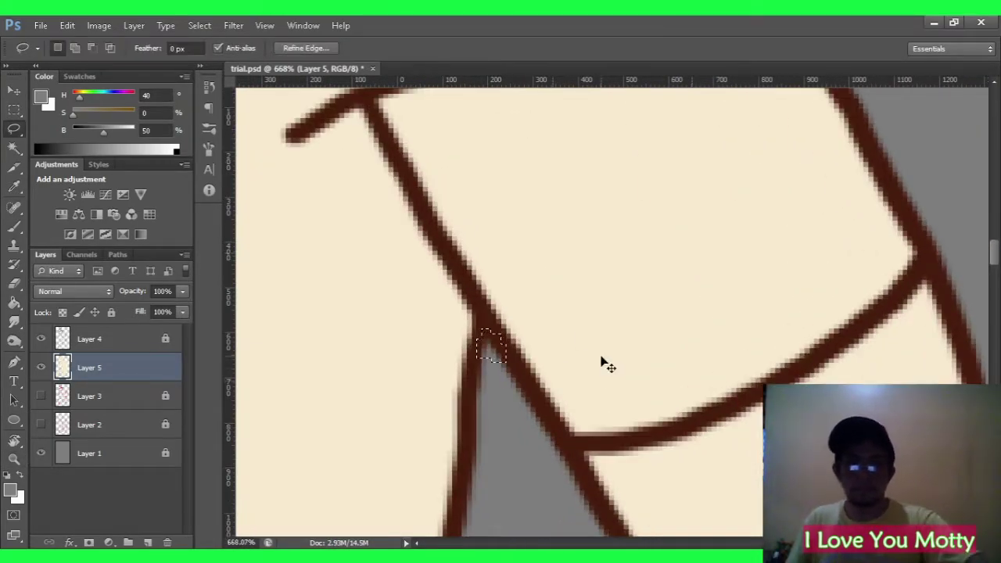
key(z)
mouse_move(608, 366)
mouse_down()
mouse_move(576, 240)
mouse_move(615, 290)
mouse_move(558, 210)
mouse_move(644, 297)
mouse_move(571, 252)
mouse_move(470, 313)
mouse_move(320, 314)
mouse_up()
key(l)
click(558, 210)
key(z)
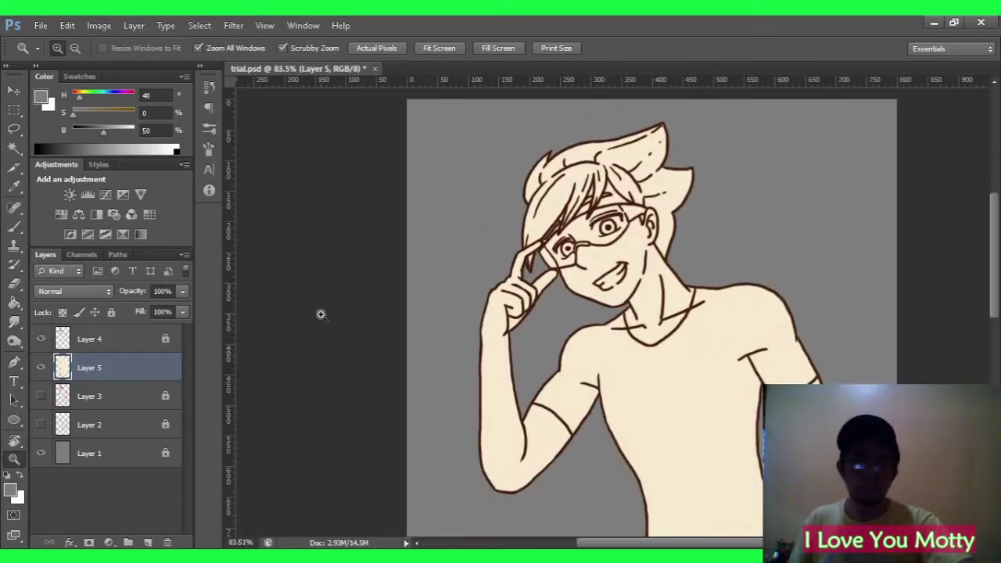
Add a new layer named clothes above the skin fill and roughly outline the upper shirt and sleeves with the Polygonal Lasso.
key(ctrl+shift+alt+n)
mouse_move(571, 197)
mouse_down()
mouse_move(675, 396)
mouse_move(587, 275)
mouse_move(493, 197)
mouse_up()
key(l)
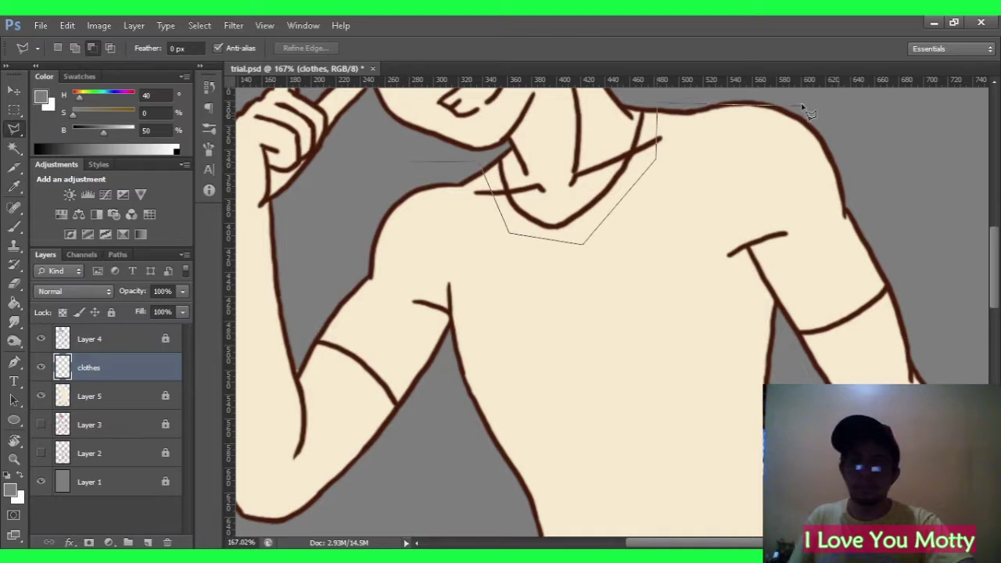
double_click(356, 350)
Extend the selection loosely over the lower shirt, the waistband and the bent leg.
scroll(434, 210, down, 5)
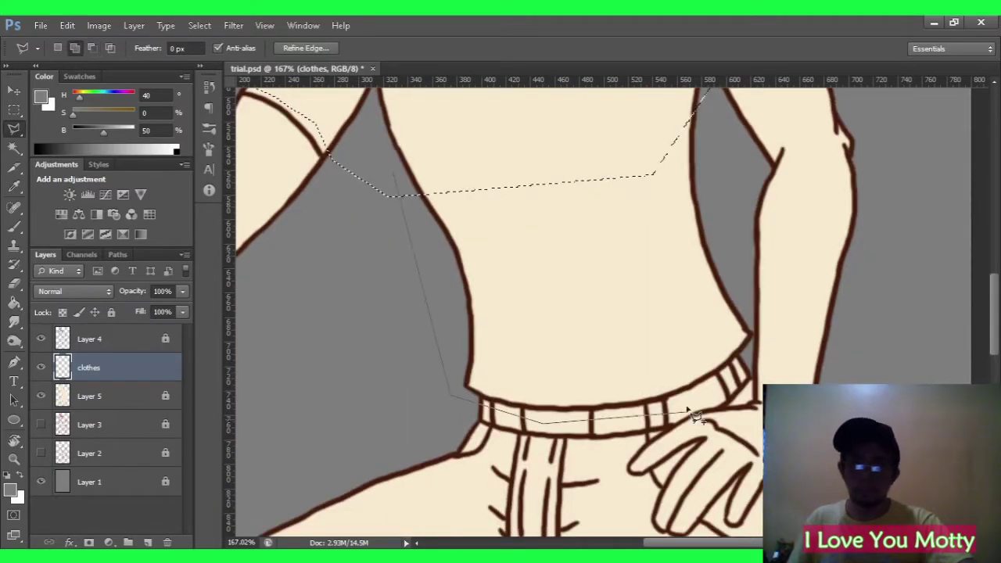
scroll(721, 113, down, 5)
scroll(453, 202, up, 4)
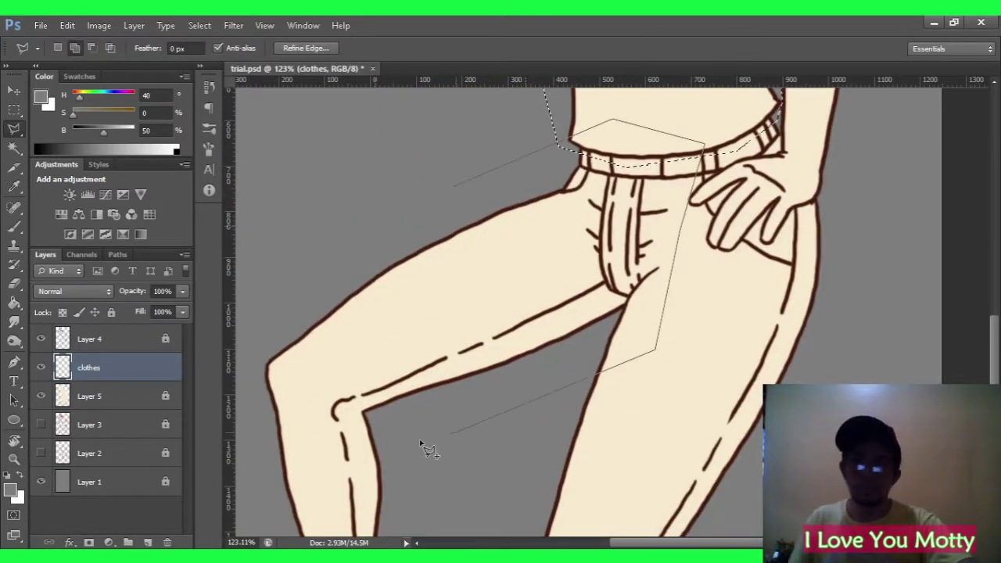
scroll(422, 447, down, 3)
click(438, 311)
double_click(345, 448)
Add the straighter leg to the clothing selection, outlining it loosely from the ground line to the hand.
scroll(458, 202, right, 2)
click(533, 227)
click(466, 388)
click(474, 479)
click(599, 493)
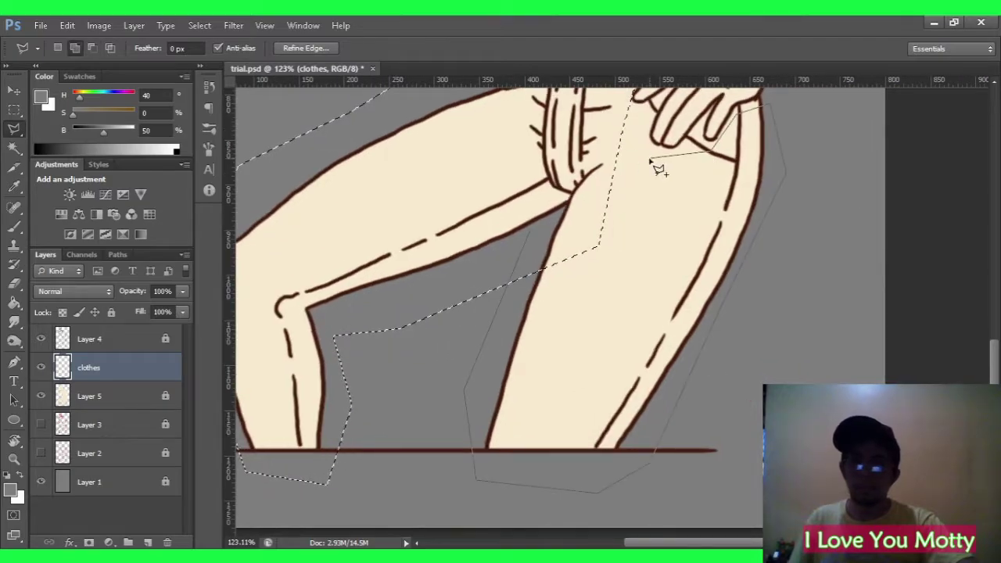
Refine the clothing selection so it follows both sleeve hems and the shirt's curved neckline.
scroll(657, 169, up, 5)
scroll(319, 311, up, 5)
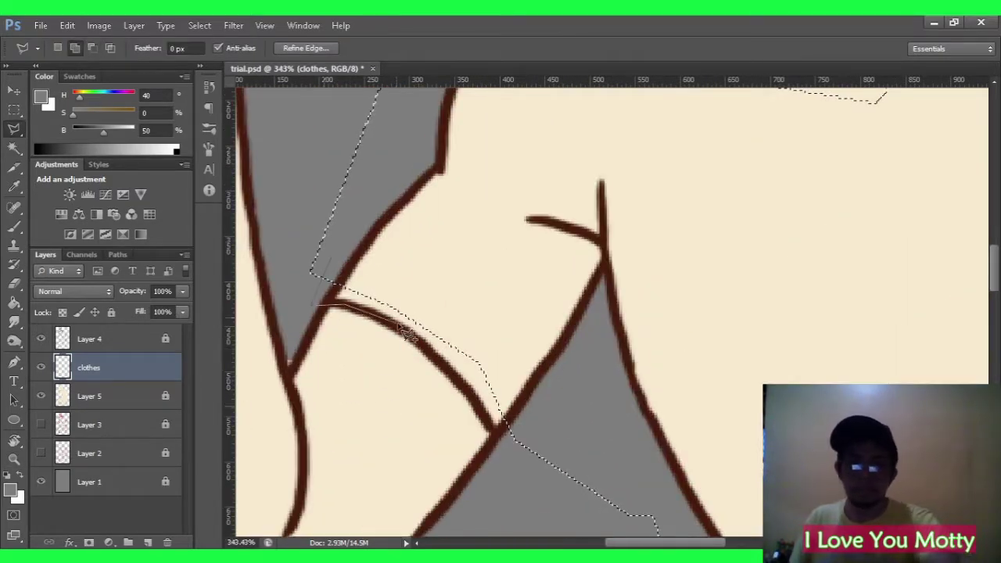
scroll(407, 335, down, 5)
scroll(405, 256, up, 4)
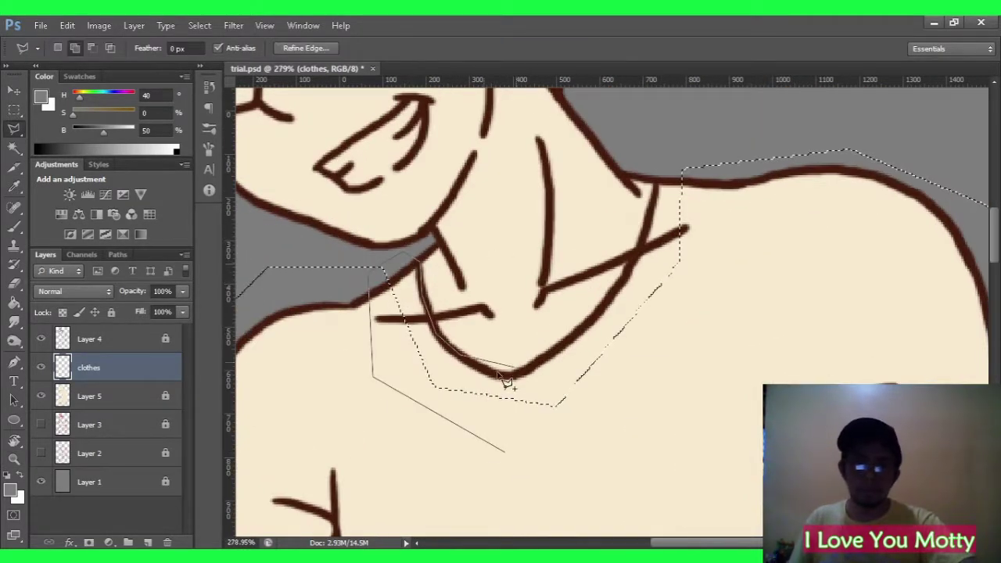
scroll(565, 429, down, 5)
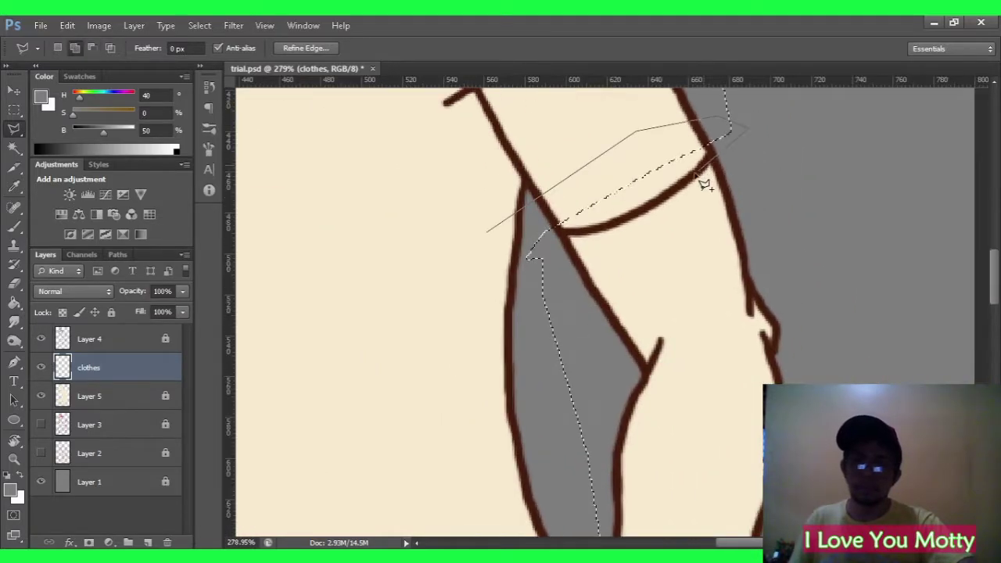
Extend the clothing selection along the belt and precisely around the fingers of the hand on the hip.
scroll(548, 406, down, 4)
scroll(630, 207, up, 4)
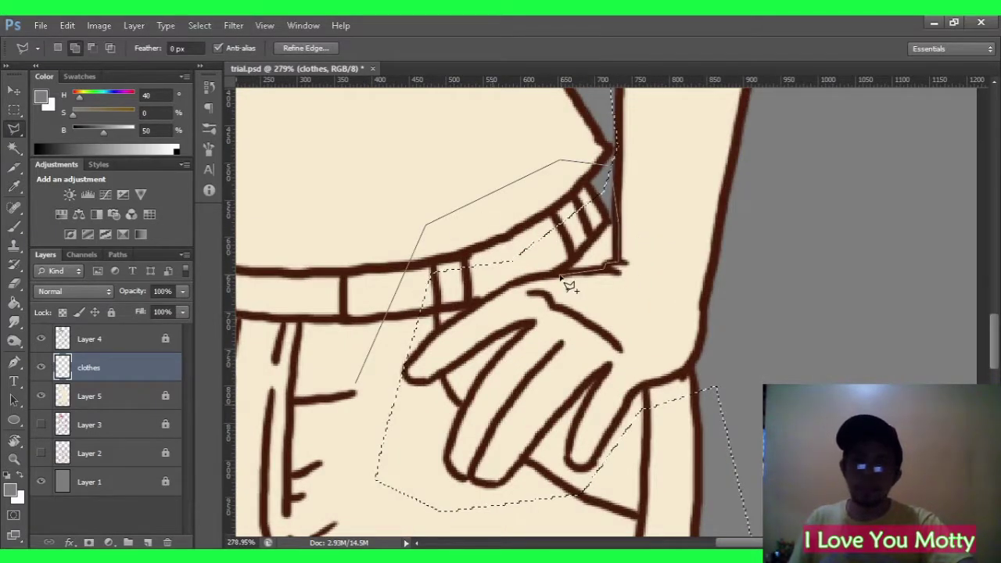
click(408, 377)
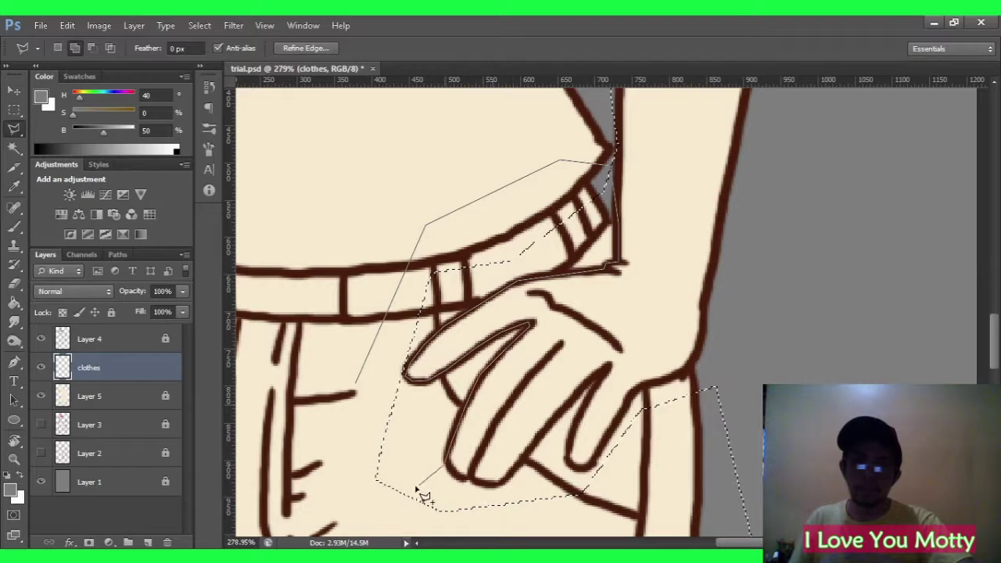
scroll(422, 498, down, 3)
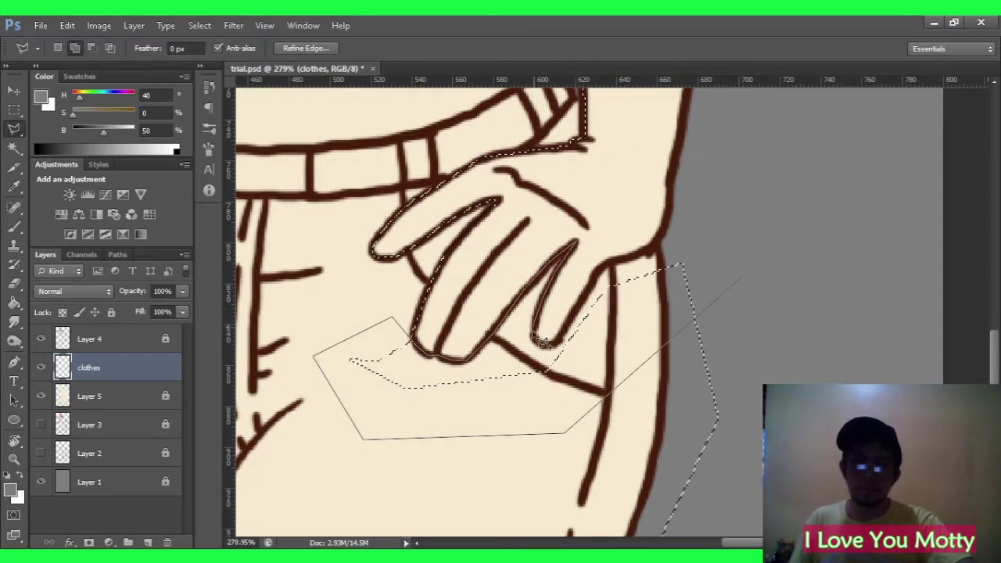
key(Return)
Fill the selected clothing with a golden tan, hue 40, saturation 64, brightness 83.
scroll(542, 342, down, 5)
key(w)
key(i)
click(172, 149)
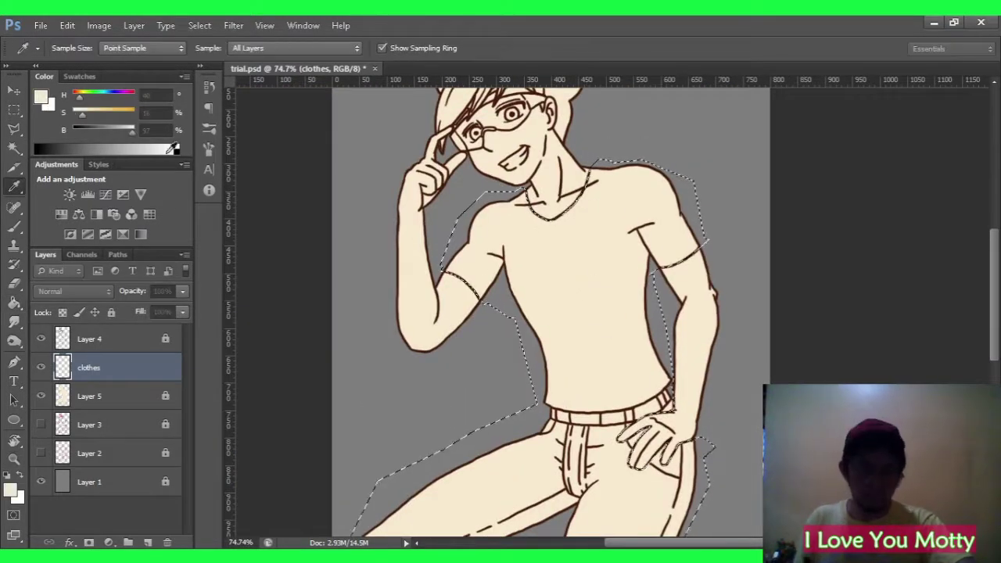
key(g)
click(596, 288)
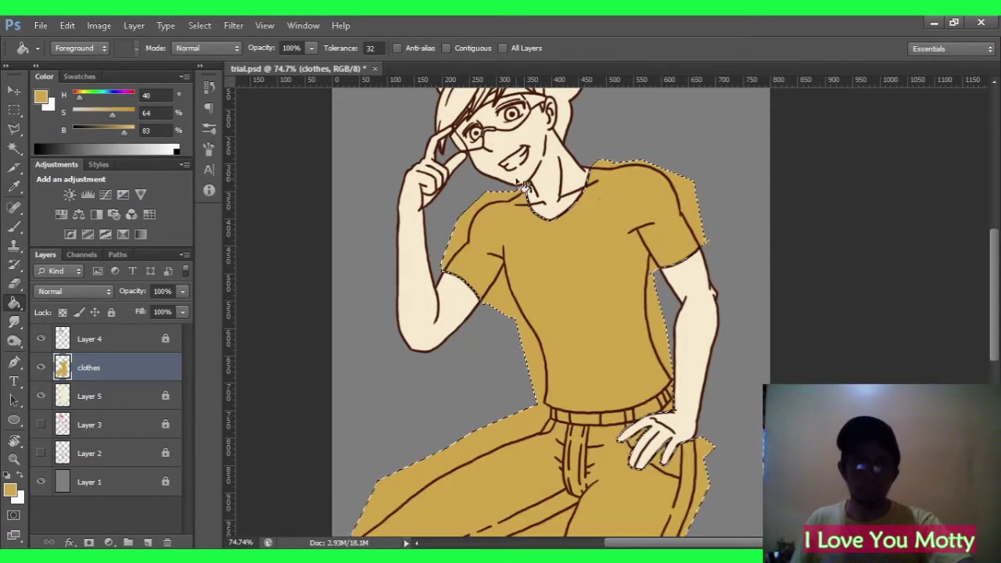
Select the empty area around the figure on Layer 5 and delete the overflowing tan fill there from the clothes layer.
key(i)
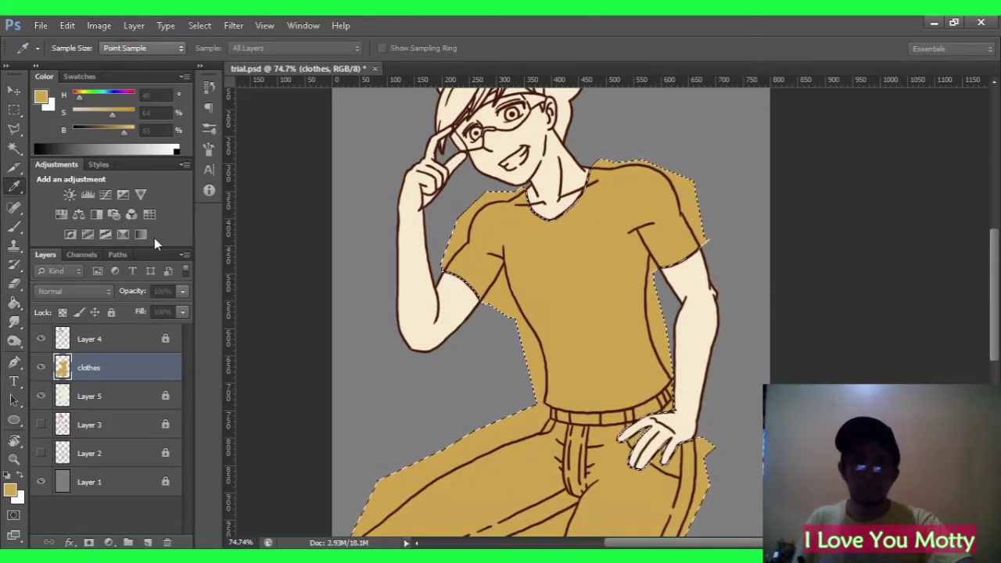
key(w)
key(alt+bracketleft)
click(368, 235)
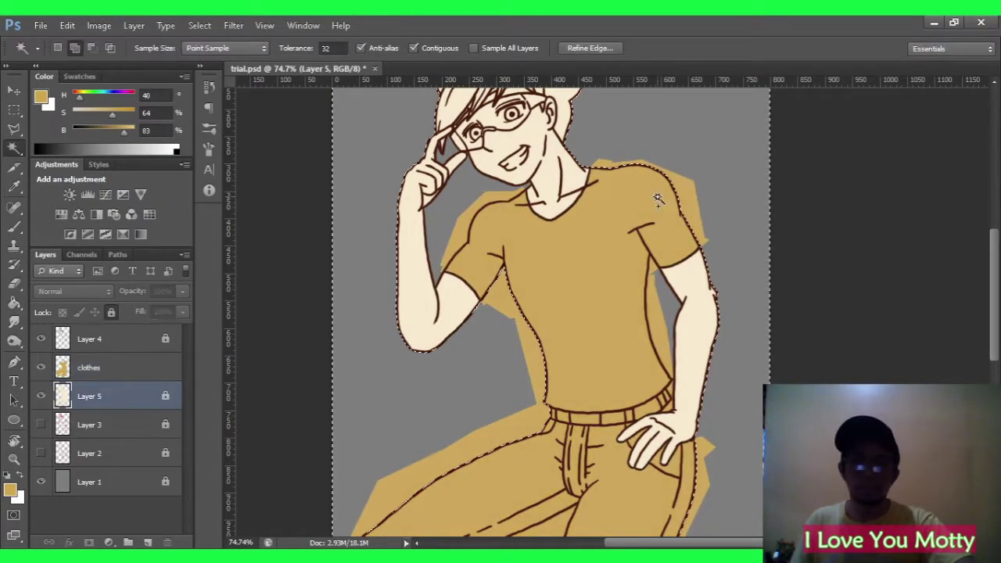
scroll(513, 266, down, 3)
key(alt+bracketright)
drag(513, 270, 579, 270)
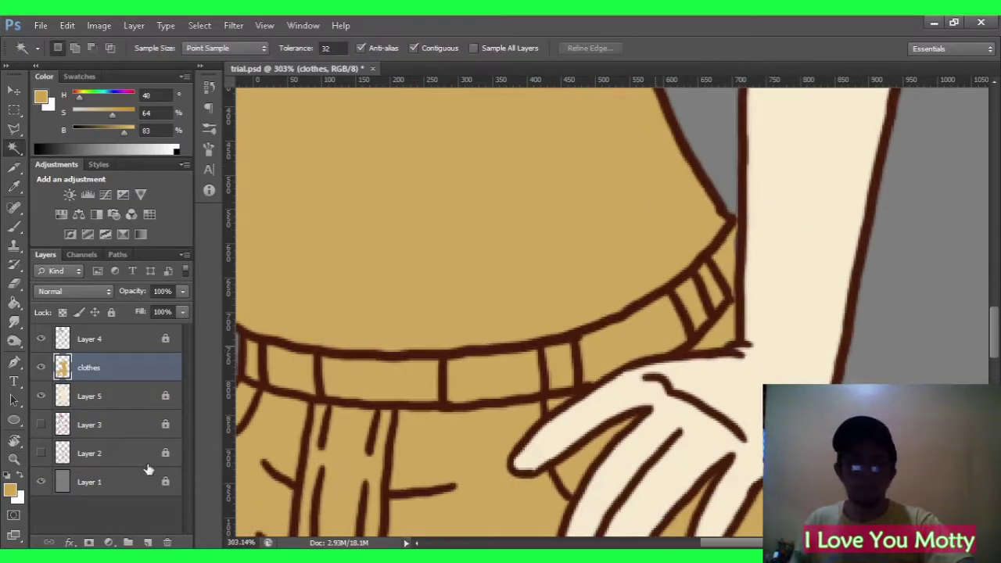
key(alt+bracketleft)
key(alt+bracketright)
key(ctrl+d)
Select the inside of the grinning mouth along its inked outline with the lasso.
key(z)
mouse_move(516, 251)
mouse_down()
mouse_move(468, 251)
mouse_move(516, 251)
mouse_up()
click(14, 131)
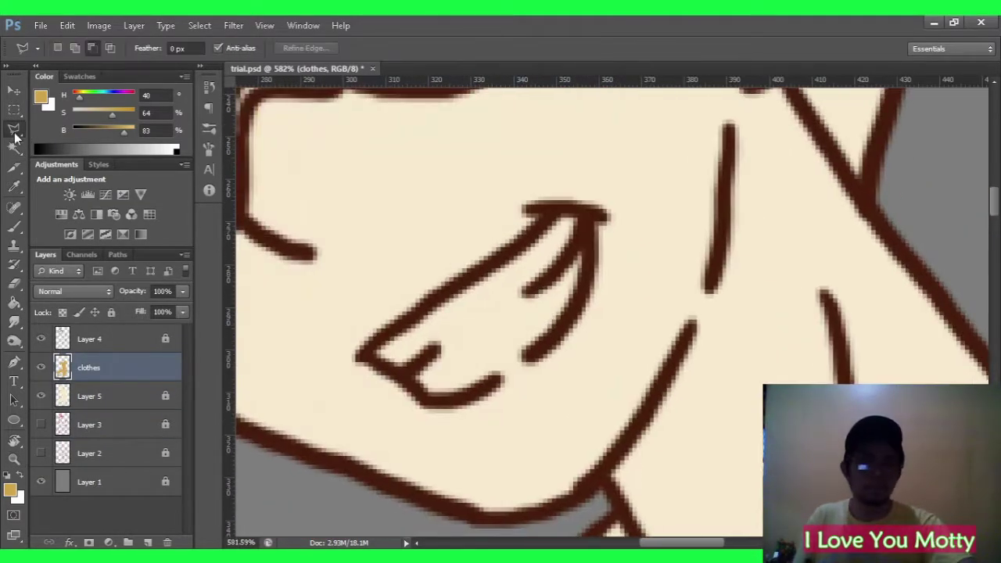
click(595, 217)
Fill the selected mouth with a near-white tone, hue 192, saturation 4, brightness 97.
key(i)
click(447, 313)
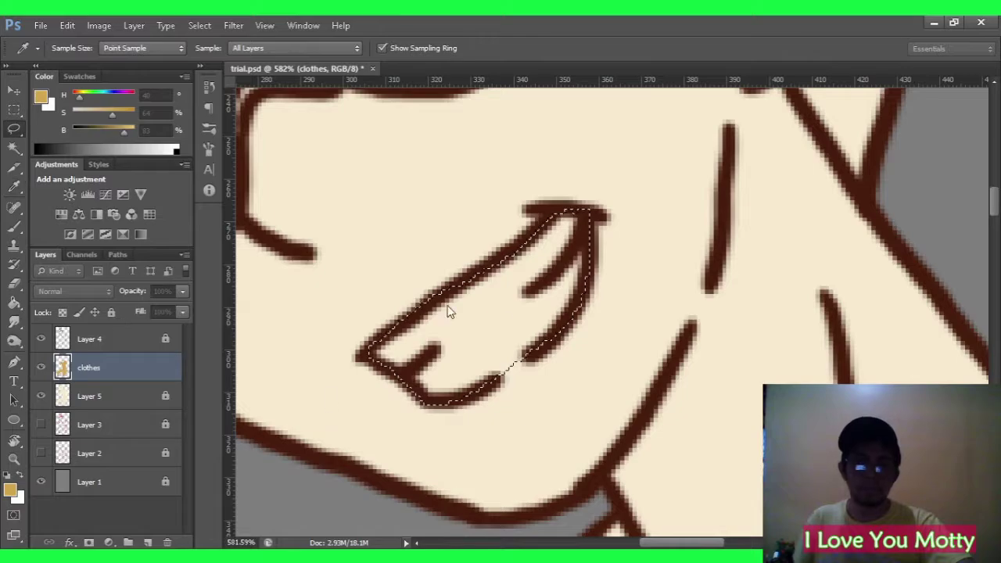
key(l)
key(g)
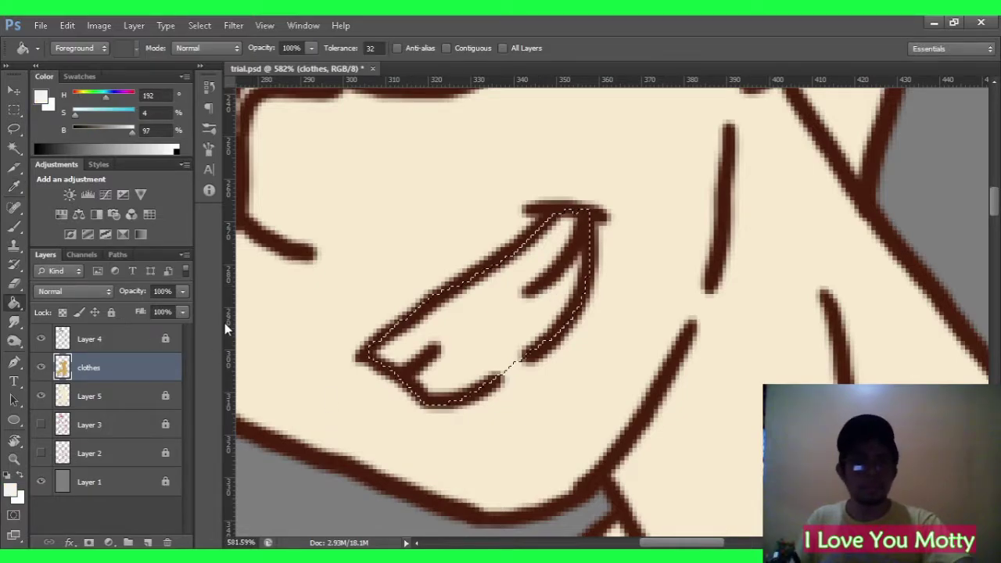
click(500, 313)
Select the lens area of the glasses along the frame's outline with the Polygonal Lasso.
key(z)
mouse_move(571, 235)
mouse_down()
mouse_move(537, 232)
mouse_move(615, 255)
mouse_up()
key(l)
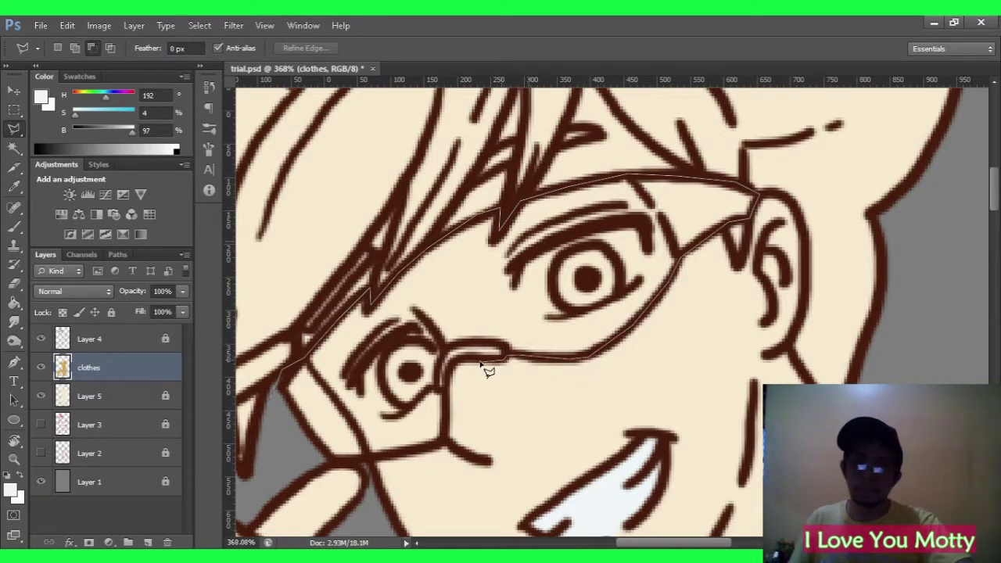
click(273, 409)
click(280, 381)
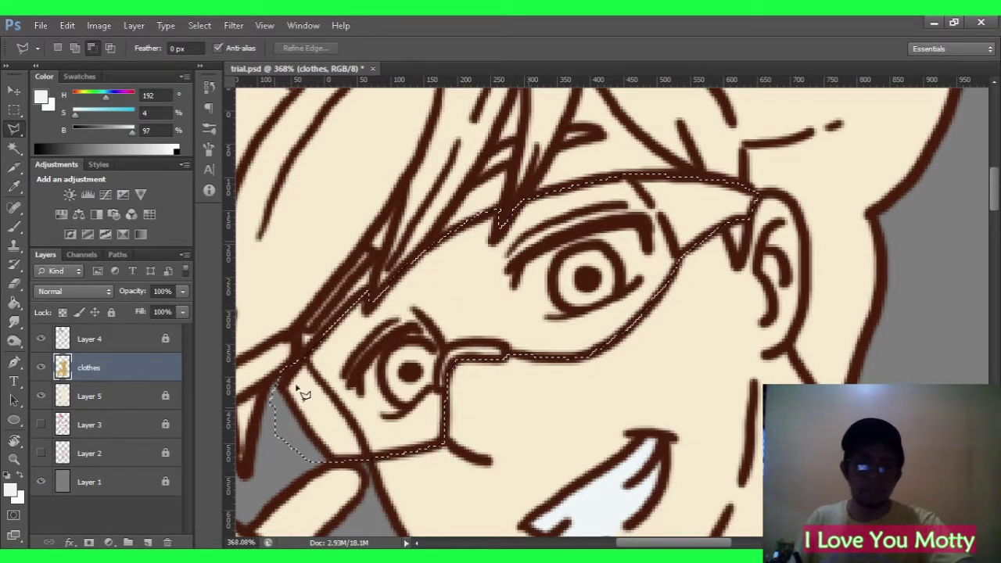
Fill the selected glasses lens on the clothes layer with yellow, hue 47, saturation 78, brightness 89.
key(g)
key(alt)
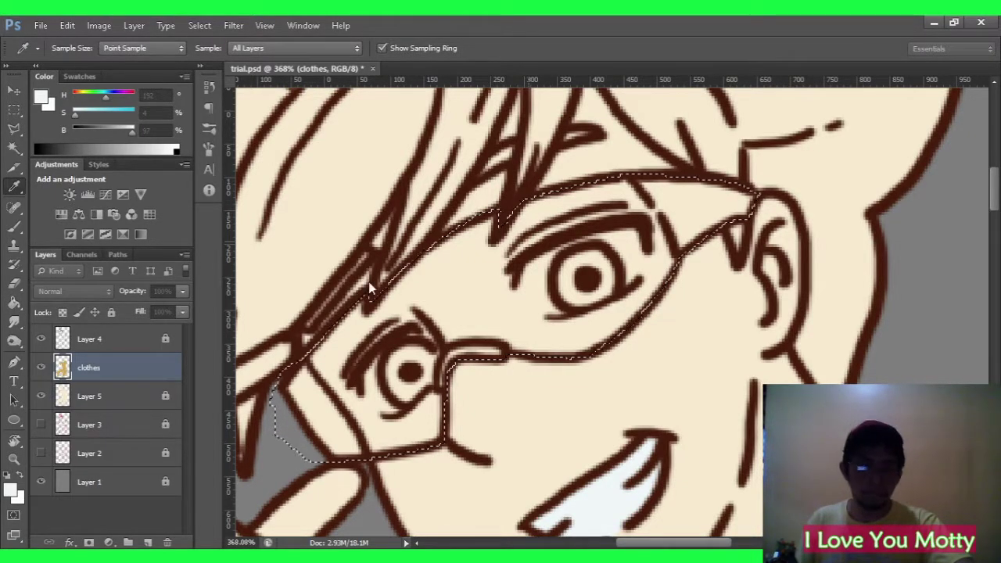
click(525, 279)
key(w)
click(304, 344)
key(z)
alt+click(303, 345)
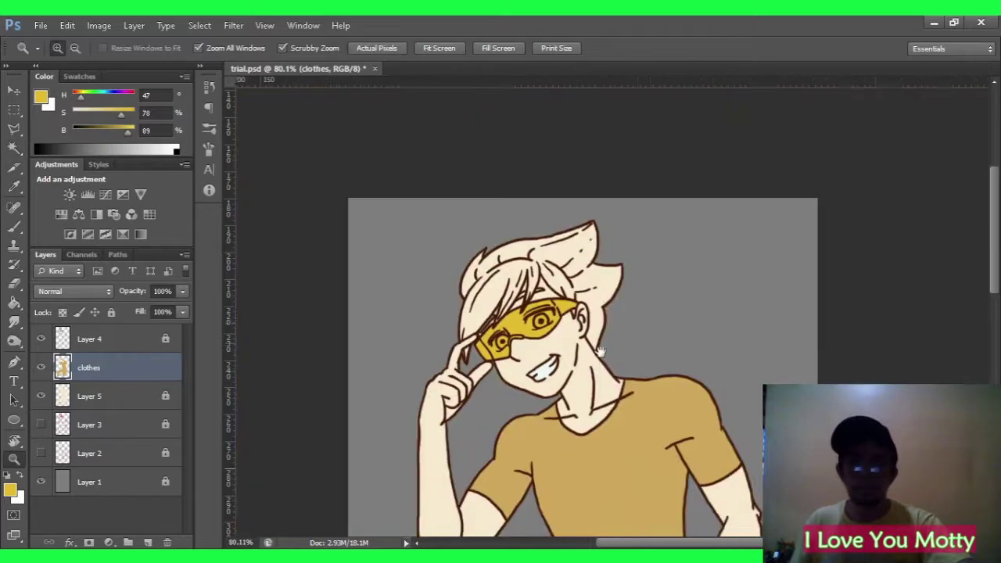
Add a new layer above the clothes layer and name it Hair.
click(513, 148)
key(ctrl+shift+alt+n)
double_click(130, 368)
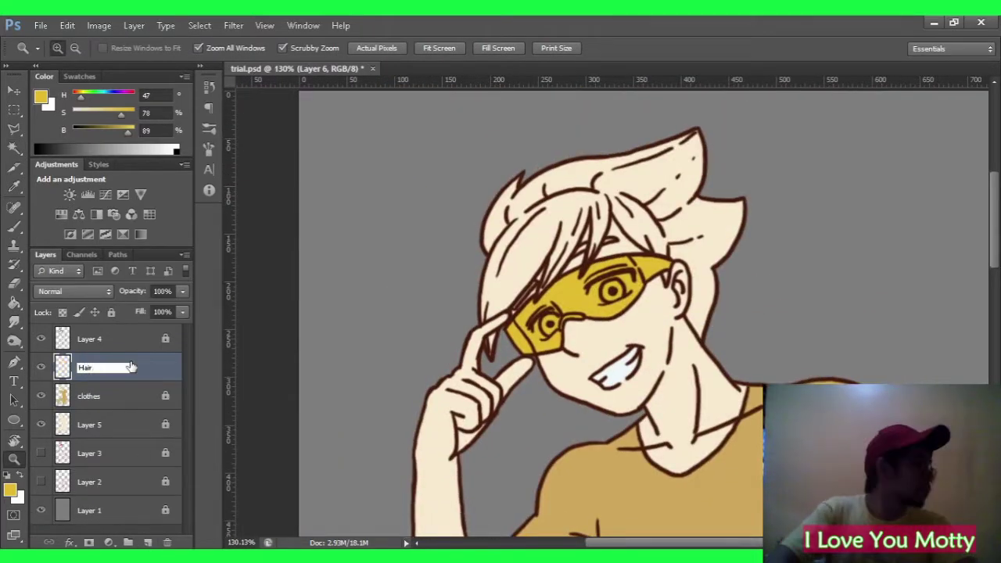
Select the hair tuft behind the raised finger and the fringe strands along the top of the glasses with the Polygonal Lasso.
scroll(517, 317, up, 5)
key(l)
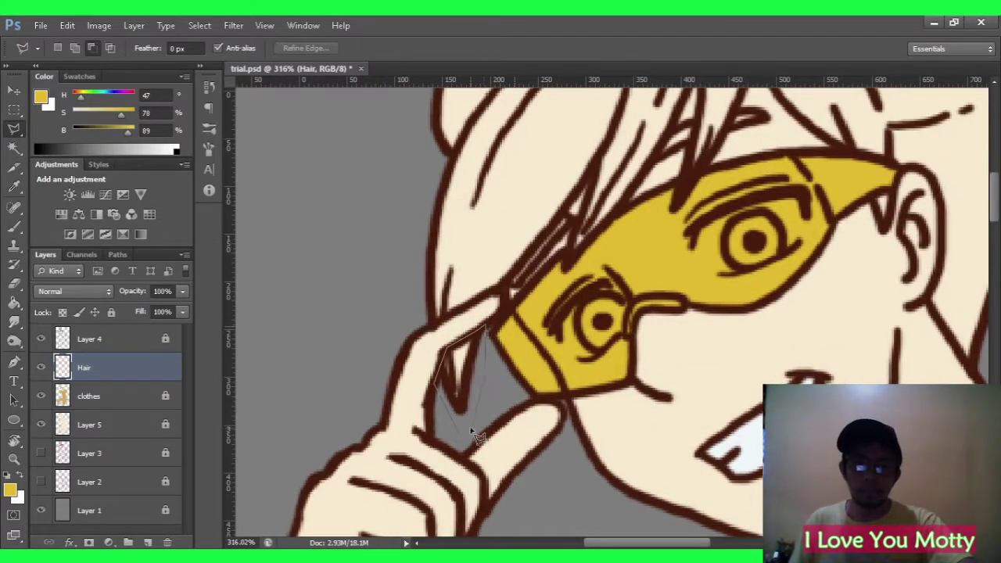
drag(473, 434, 385, 379)
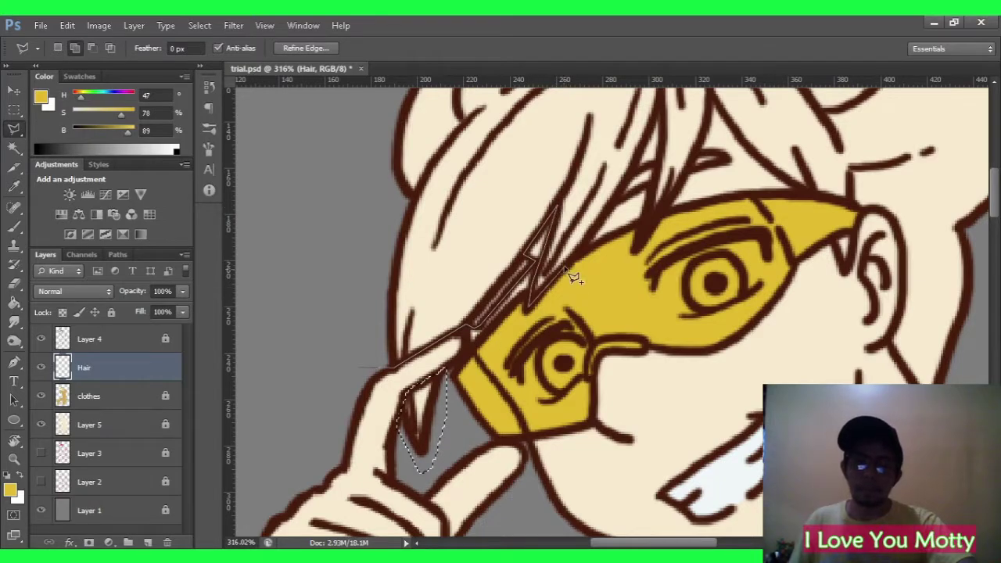
scroll(716, 151, up, 2)
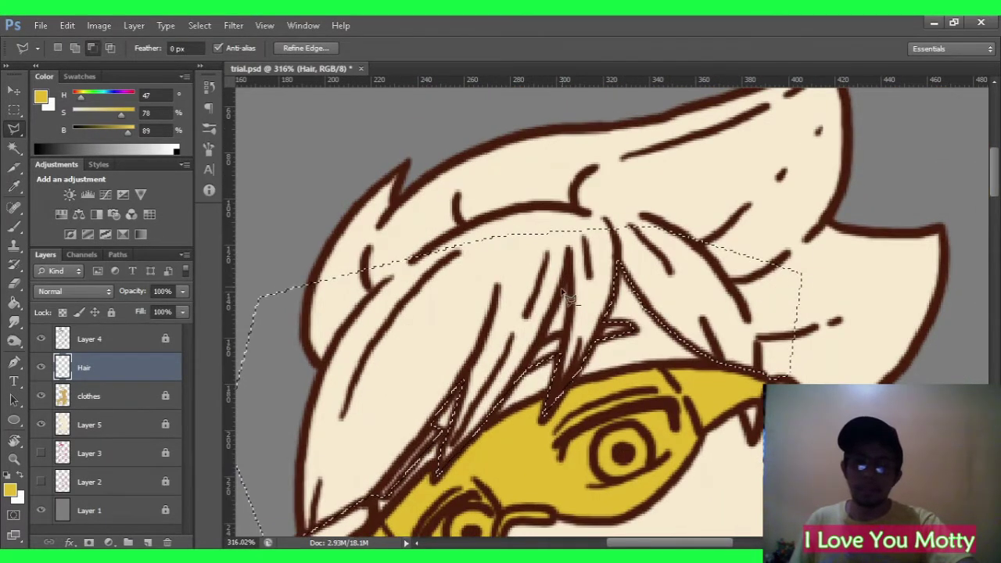
Exclude the gaps between the fringe strands and extend the selection around the crown and back of the hair to the nape.
click(313, 180)
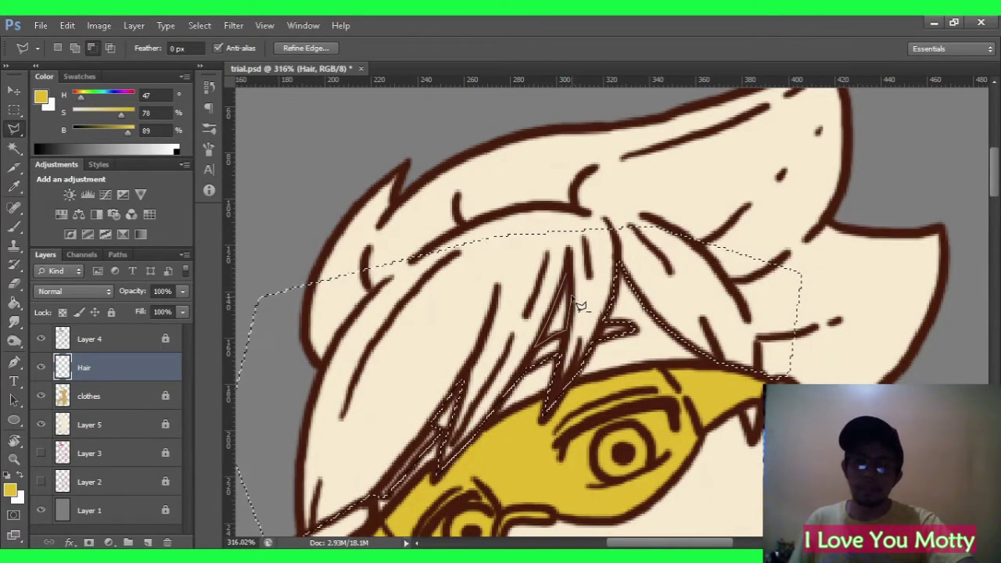
click(423, 117)
click(857, 105)
click(955, 231)
scroll(969, 372, down, 3)
scroll(782, 337, right, 3)
click(919, 458)
click(794, 411)
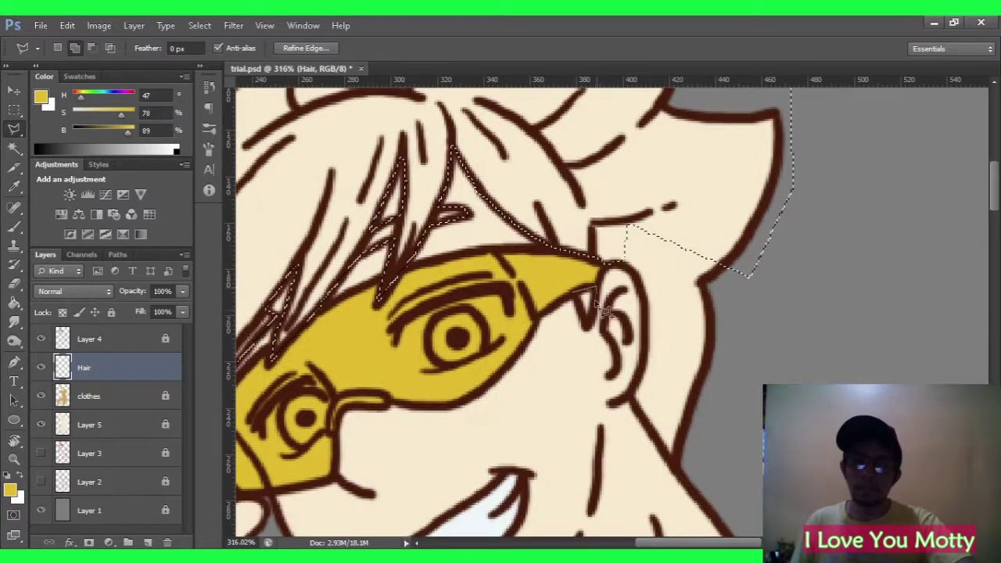
click(604, 249)
Fill the hair selection on the Hair layer with near-black, hue 240, saturation 3, brightness 9.
key(z)
drag(663, 298, 618, 298)
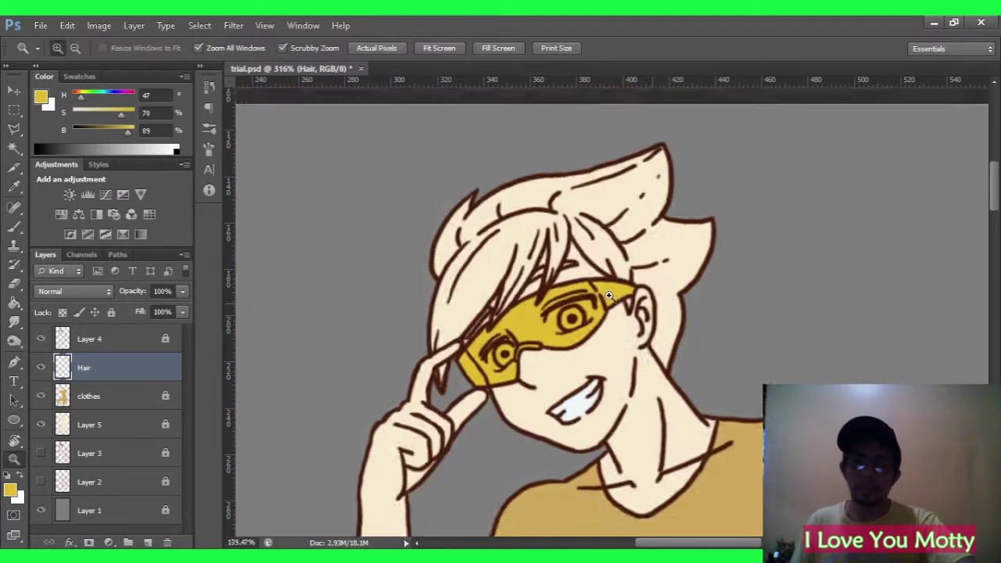
key(g)
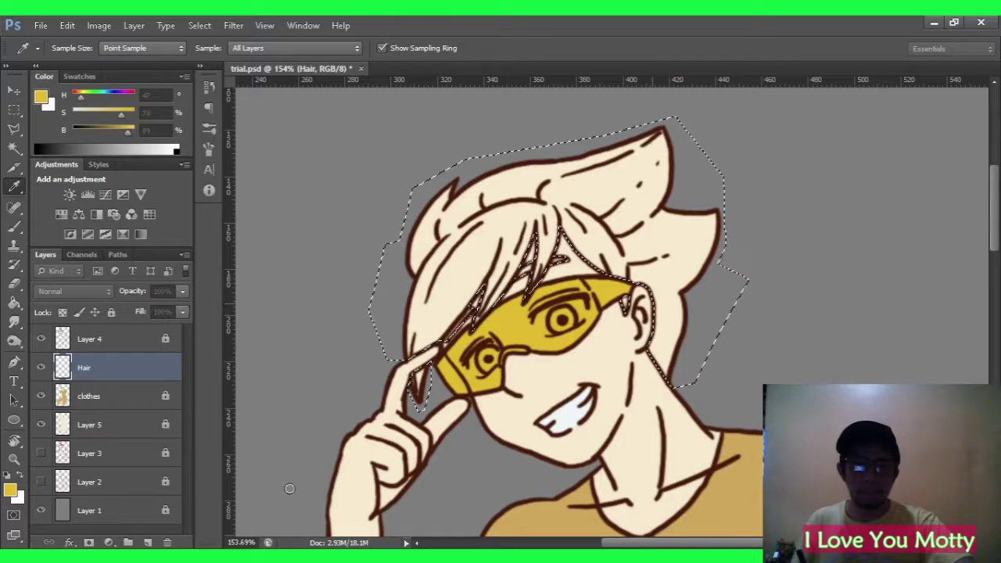
key(g)
click(642, 230)
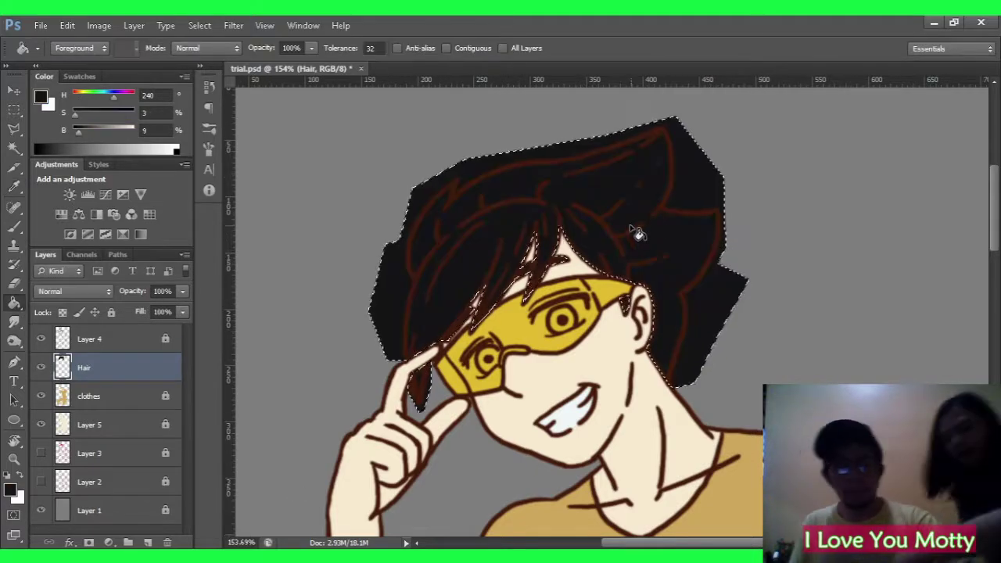
Select the background around the figure from Layer 5 and remove the black overflow outside the outline from the Hair layer.
key(w)
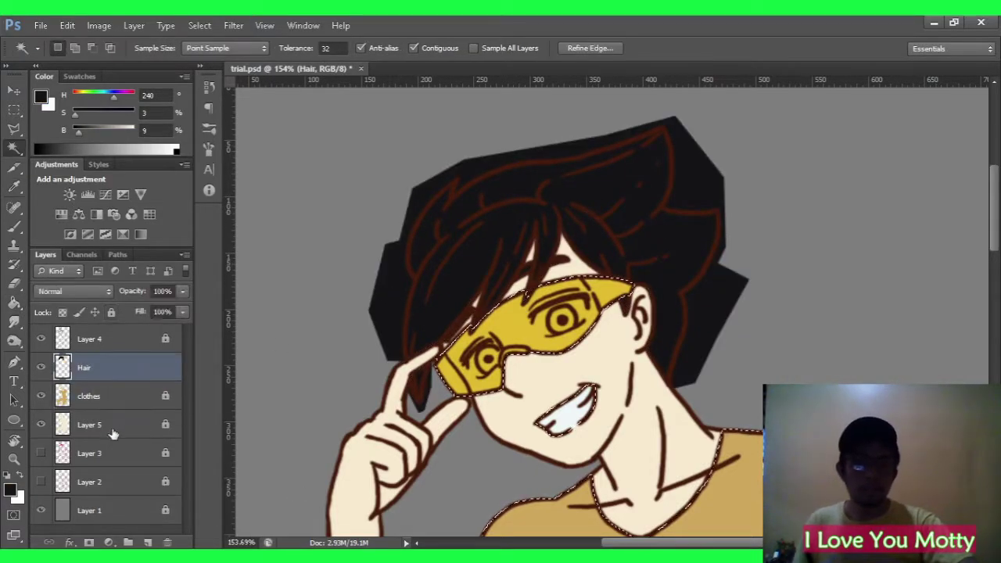
click(117, 425)
click(562, 286)
click(117, 367)
key(z)
key(ctrl+minus)
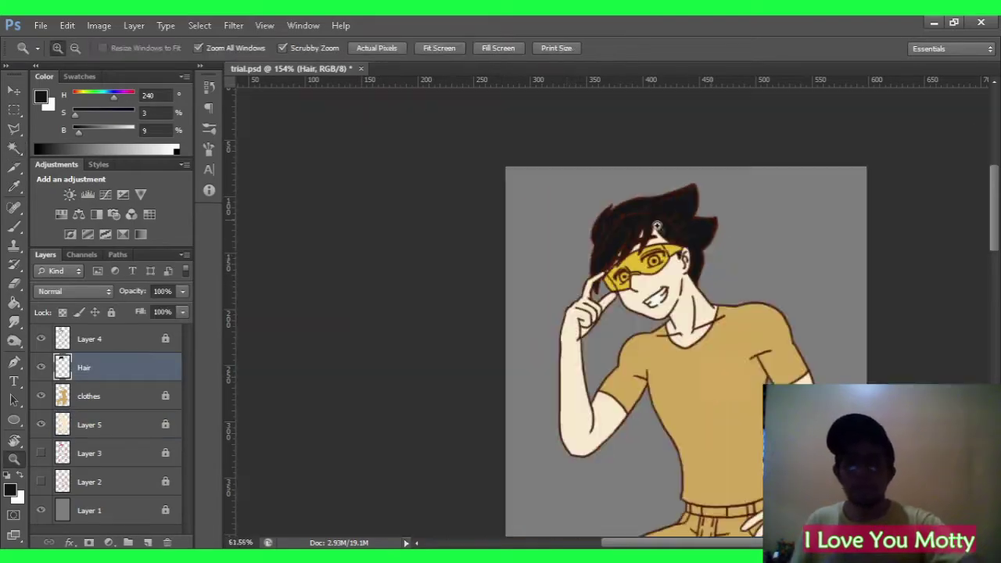
Lasso the leftover skin colour at the tip of the gap inside the bent elbow on Layer 5 and delete it.
key(ctrl+plus)
key(ctrl+plus)
key(ctrl+plus)
click(89, 430)
key(l)
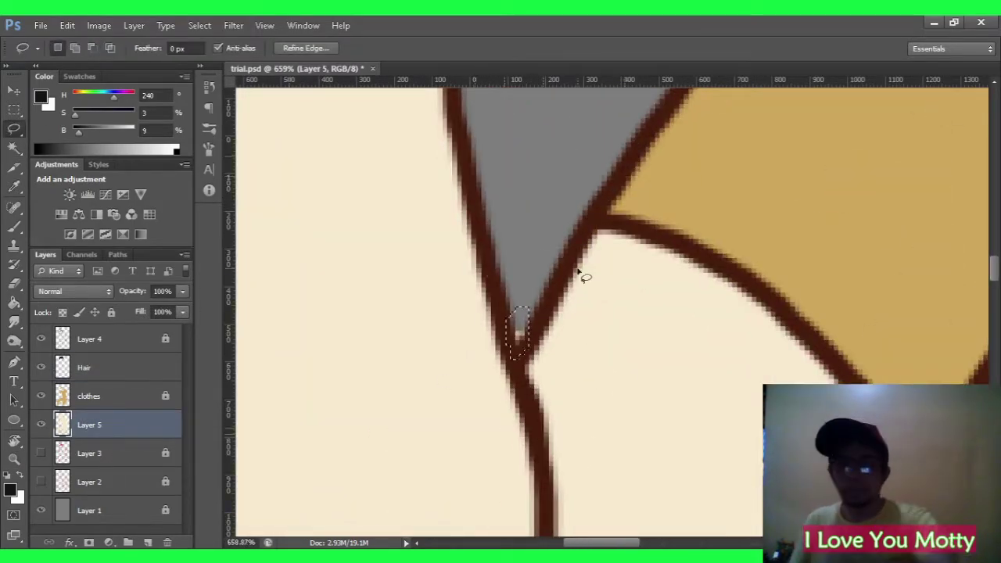
Save the document with the completed flat colours.
key(z)
key(ctrl+0)
drag(569, 389, 592, 413)
key(ctrl+s)
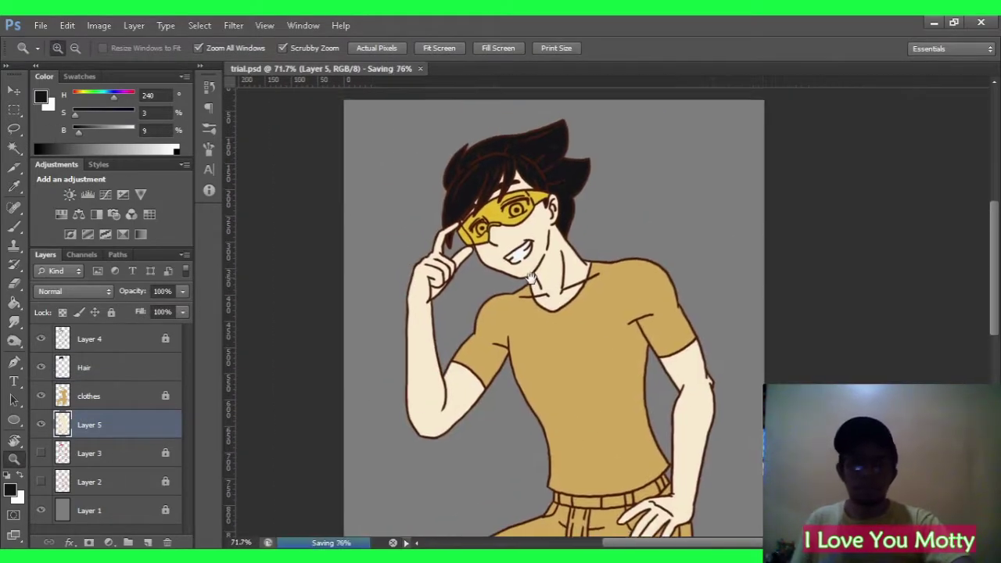
Lock the Hair layer and Layer 5, and add a new layer clipped to Layer 5 for the skin shading.
key(alt+bracketright)
key(alt+bracketright)
key(alt+bracketleft)
key(alt+bracketleft)
key(ctrl+alt+shift+n)
key(ctrl+alt+g)
Prepare a brush at 10% opacity in a light orange skin shade, hue 32, saturation 38, brightness 96.
scroll(518, 195, up, 3)
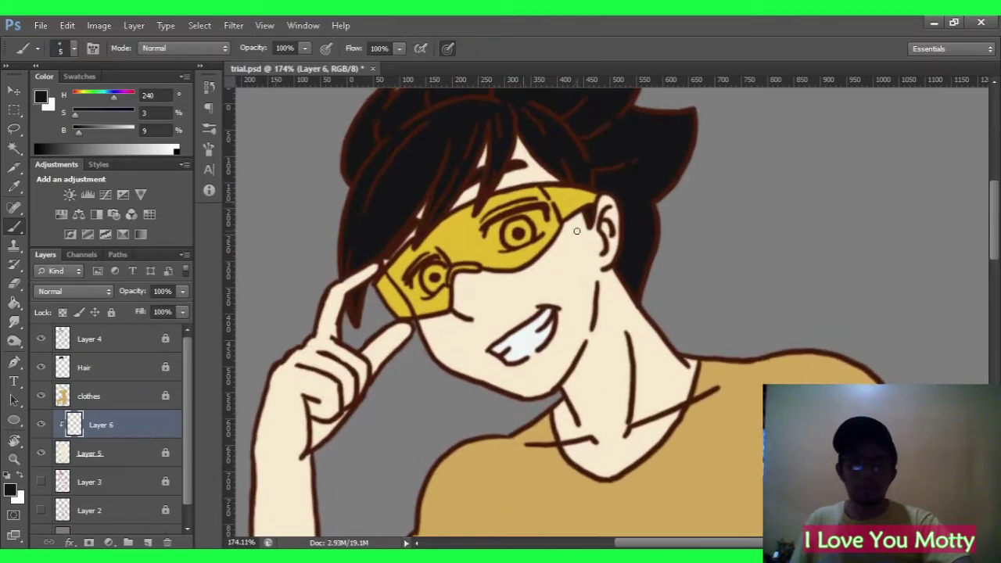
key(i)
click(563, 282)
key(b)
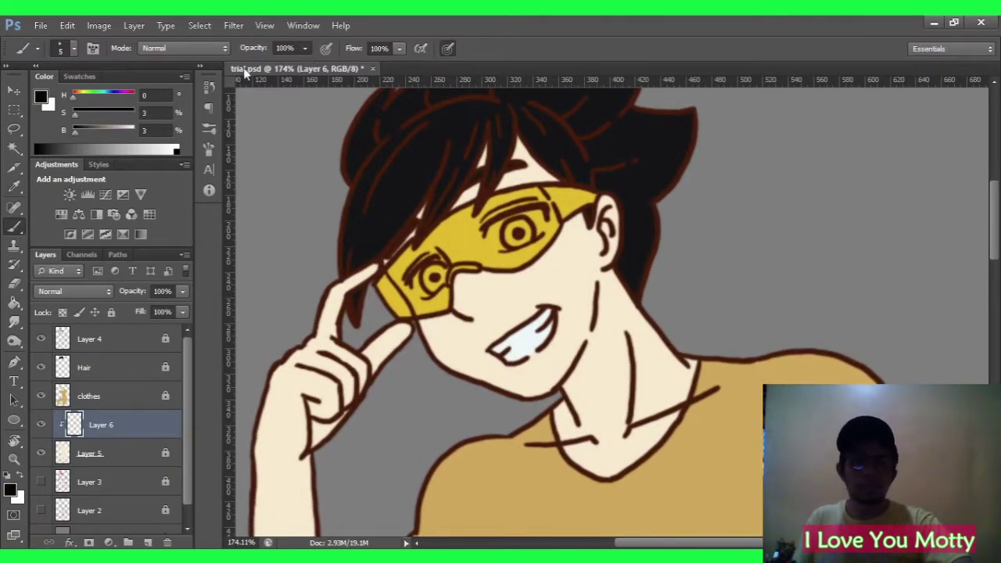
key(i)
click(569, 284)
key(b)
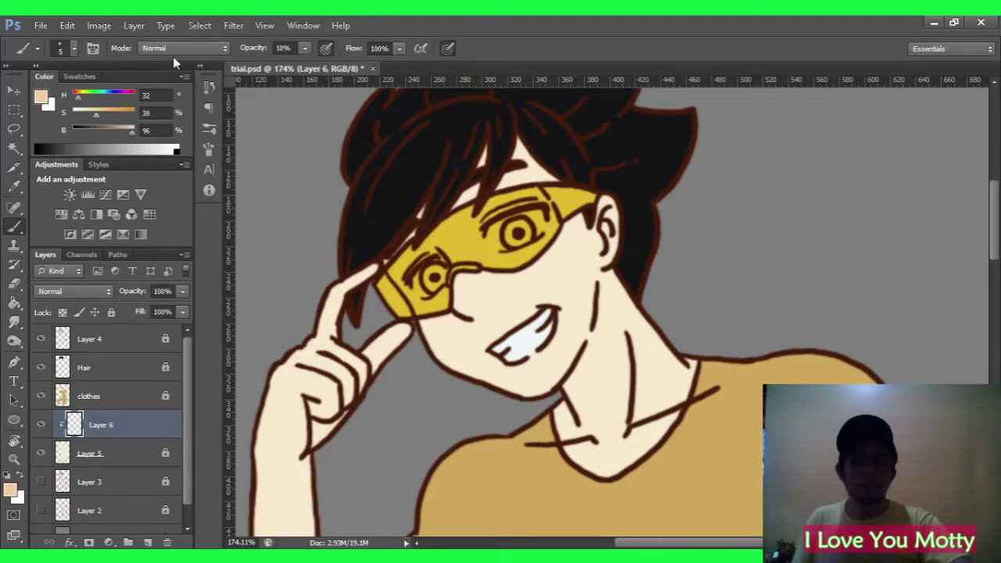
Paint soft light orange shading on the face, neck and raised hand with a 30 px brush.
key(i)
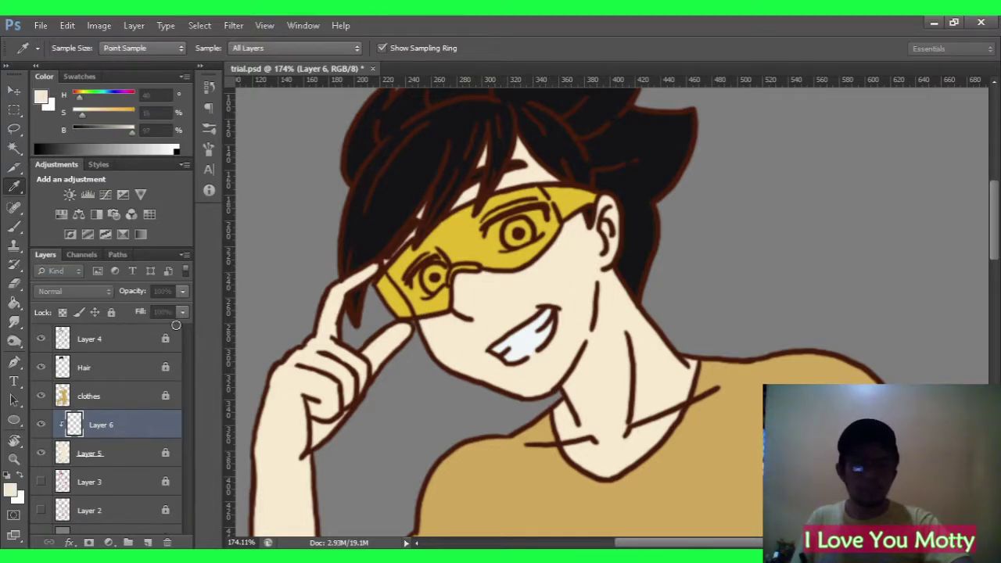
key(b)
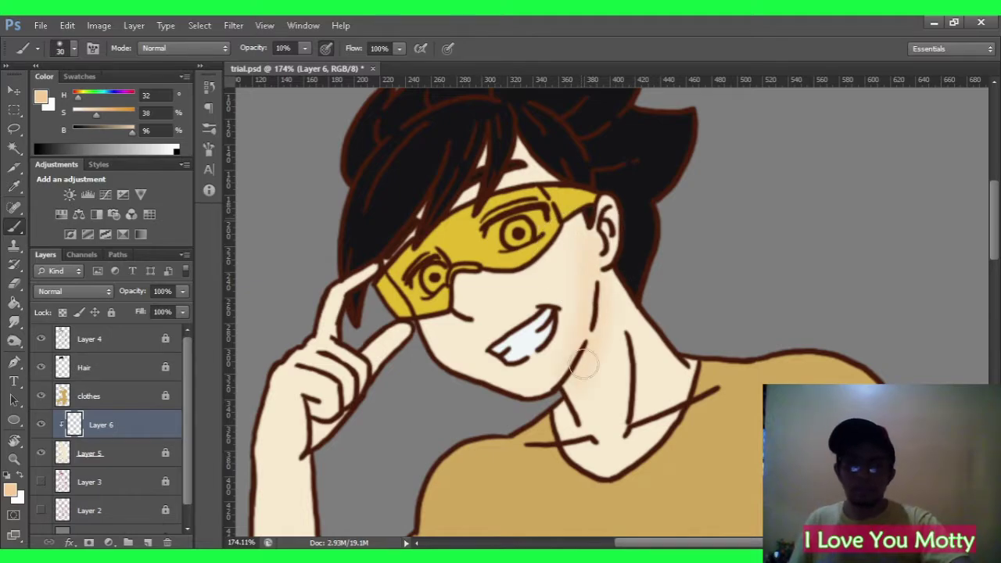
scroll(583, 363, down, 2)
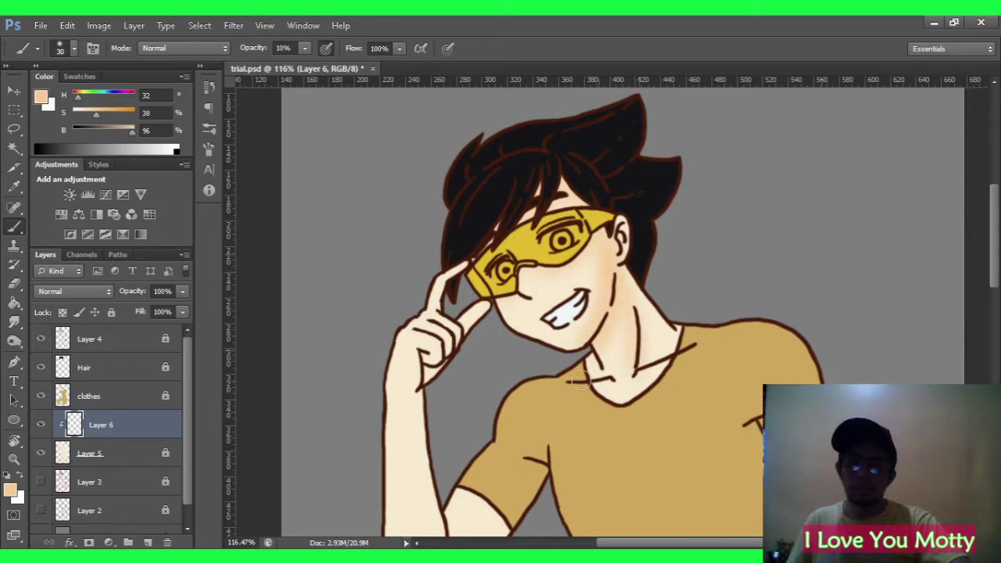
scroll(630, 345, down, 3)
scroll(536, 265, up, 2)
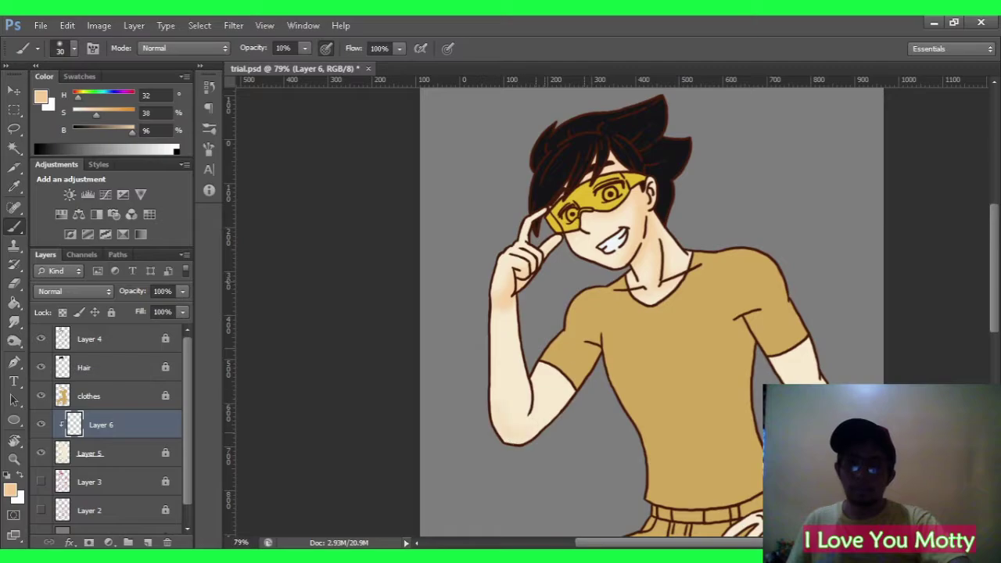
Shade the raised arm, its elbow and the lowered arm with the brush enlarged to 45 px.
key(bracketright)
key(bracketright)
key(bracketright)
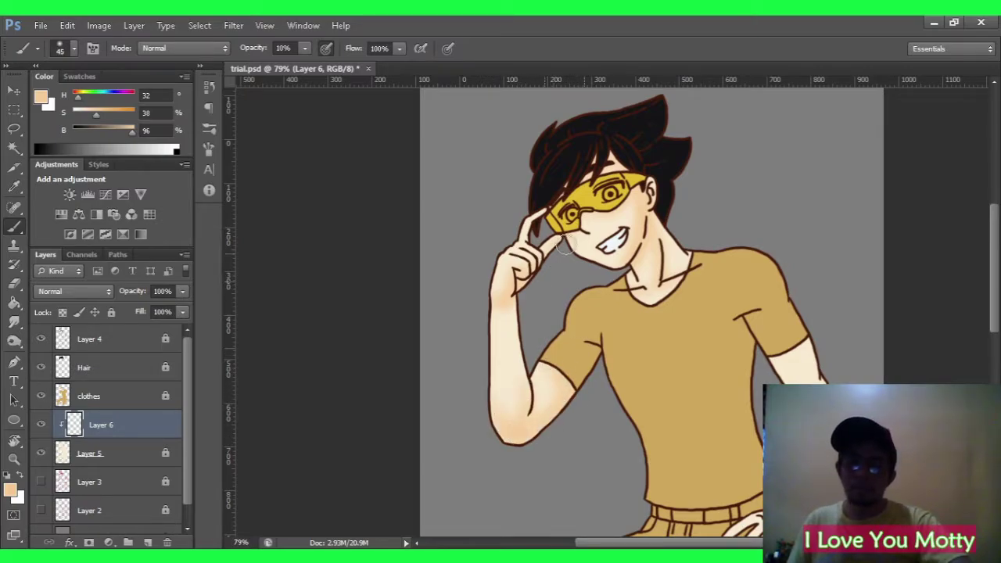
drag(832, 428, 769, 298)
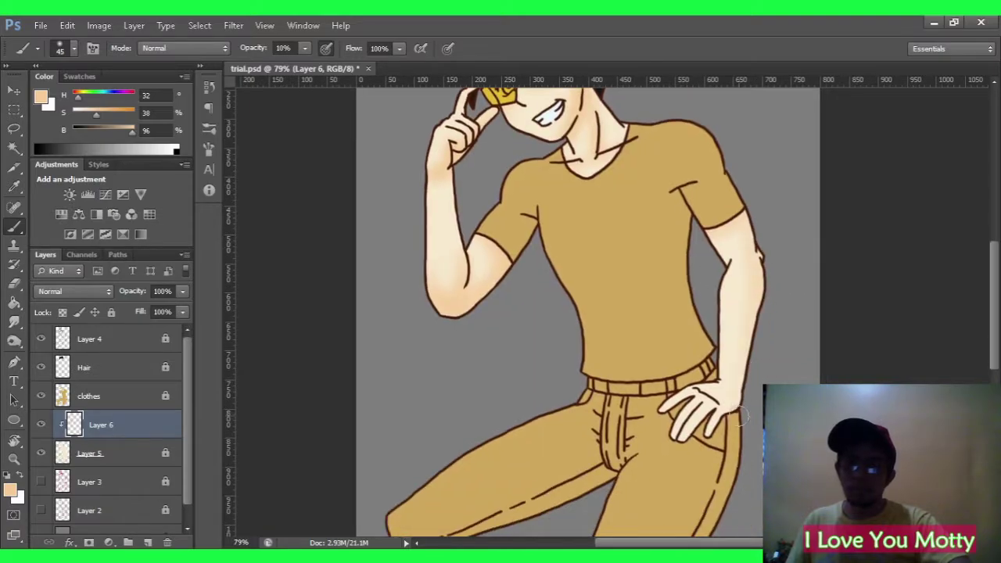
Shade the hand resting on the hip with the brush reduced to 30 px.
key(bracketleft)
key(bracketleft)
key(bracketleft)
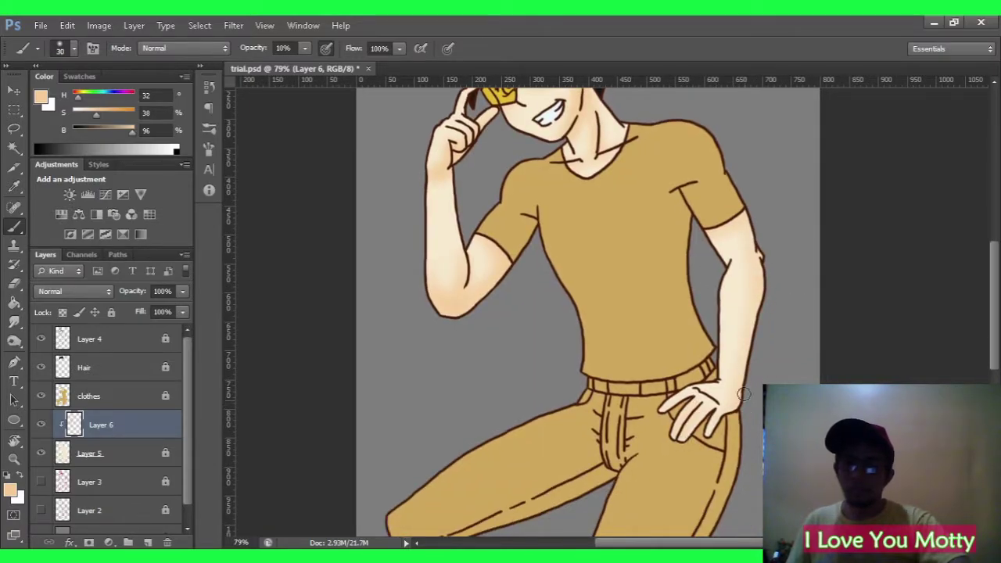
Deepen the shading on the face, neck and raised hand with orange, hue 28, saturation 55, brightness 96.
drag(740, 209, 352, 297)
drag(600, 206, 658, 206)
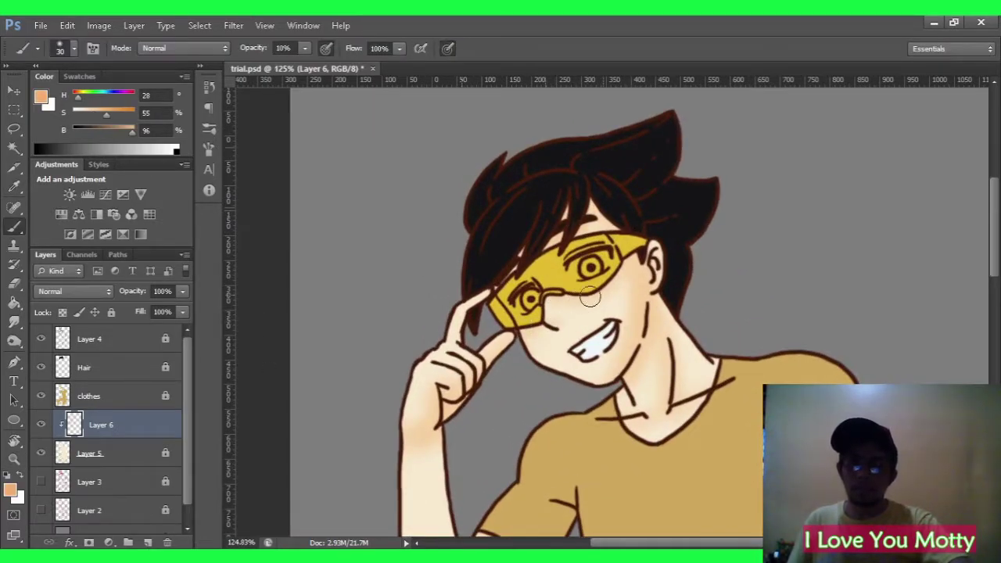
drag(648, 306, 543, 222)
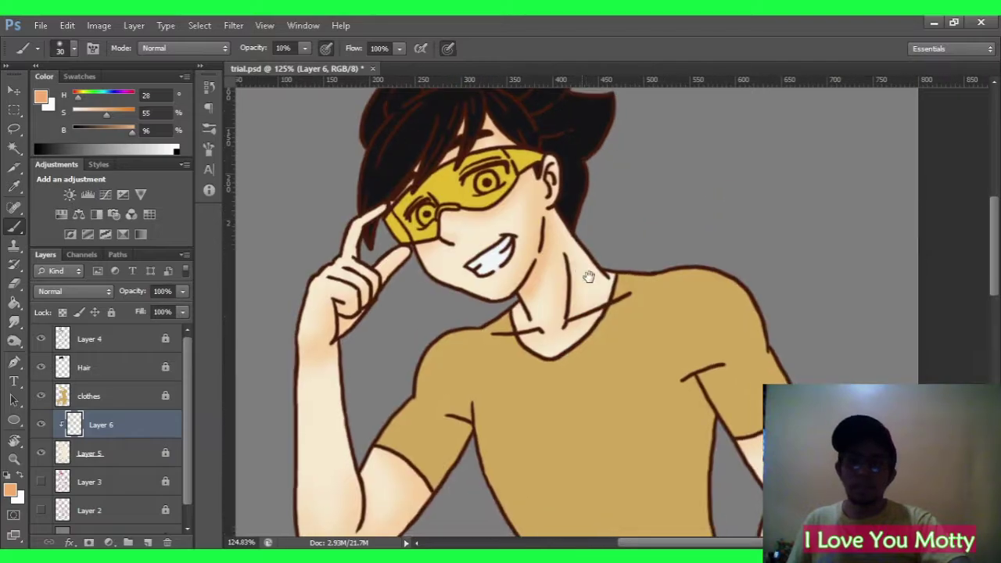
drag(526, 335, 497, 396)
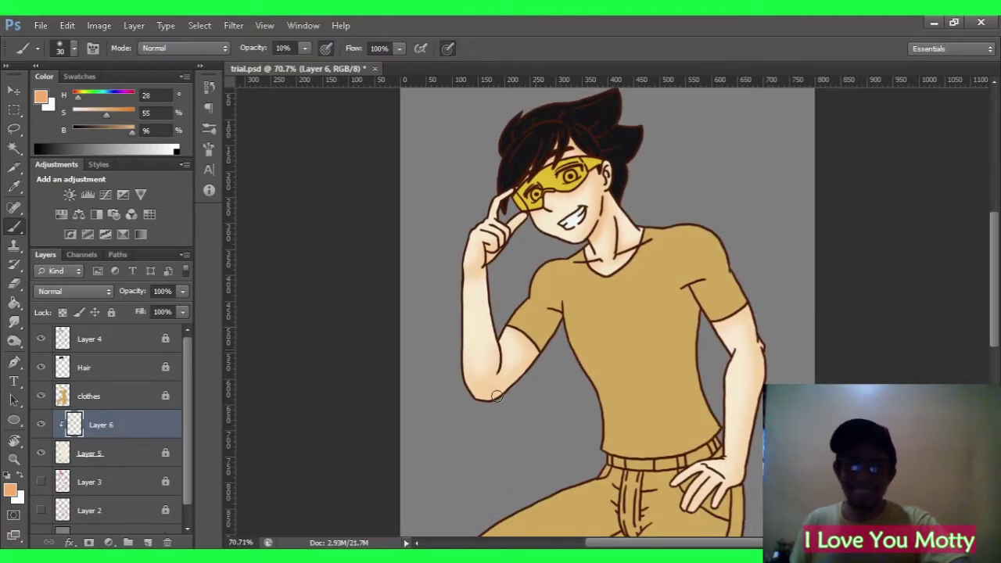
Deepen the orange shading on both arms with a 45 px brush.
key(bracketright)
key(bracketright)
key(bracketright)
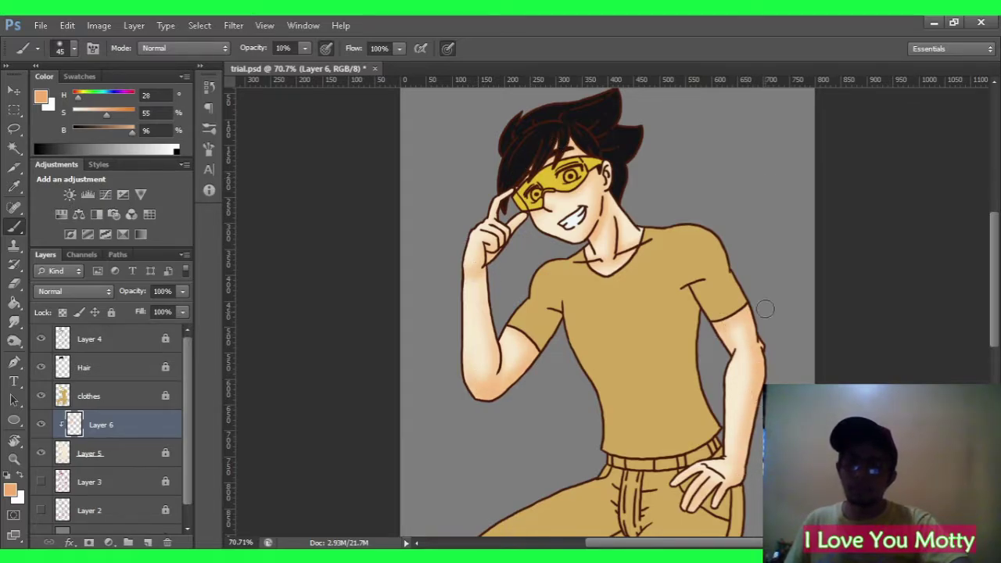
Shade the forehead beneath the fringe with a 10 px brush in reddish orange, hue 20, saturation 69, brightness 95.
alt+click(755, 333)
scroll(565, 117, up, 5)
key(bracketleft)
key(bracketleft)
key(bracketleft)
key(bracketleft)
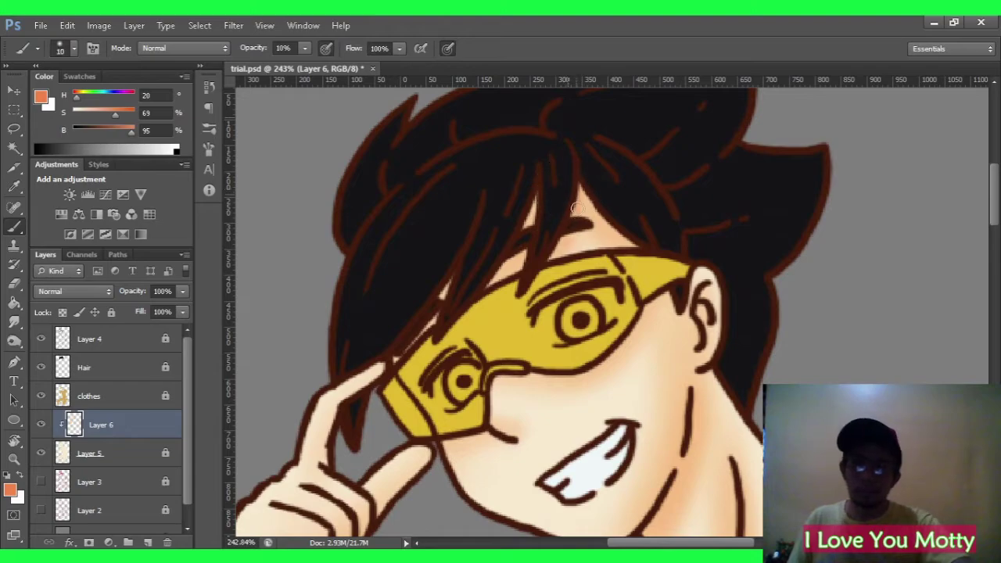
mouse_move(576, 209)
mouse_down()
mouse_move(567, 238)
mouse_move(532, 210)
mouse_move(536, 247)
mouse_up()
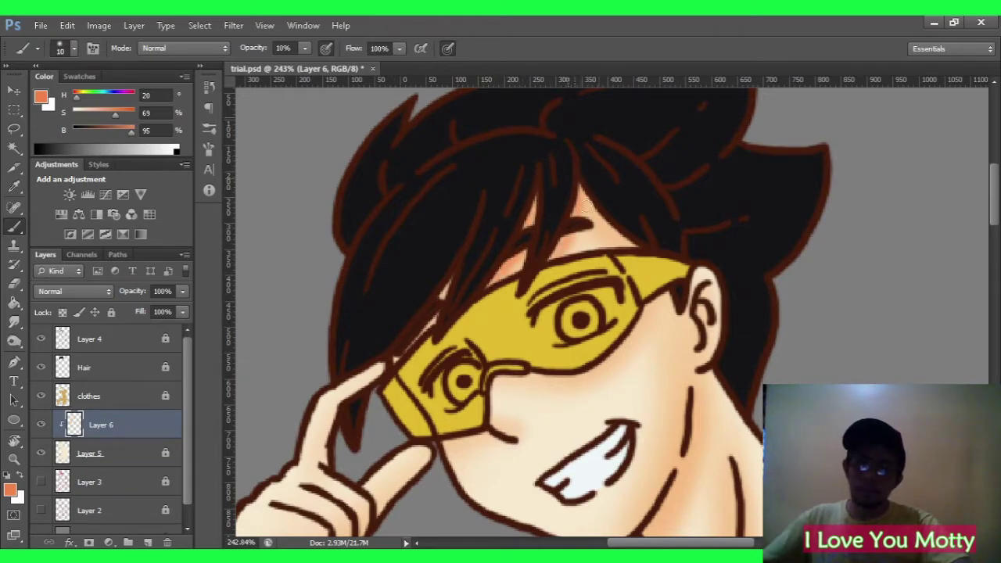
Add reddish orange shading around the nose, ear, mouth, chin and jawline.
drag(524, 380, 588, 380)
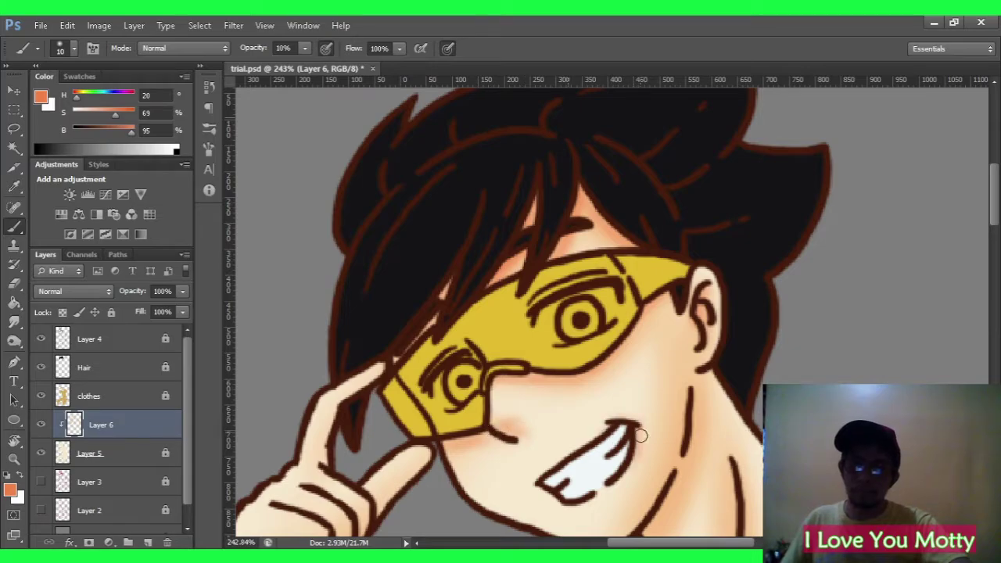
drag(638, 446, 632, 328)
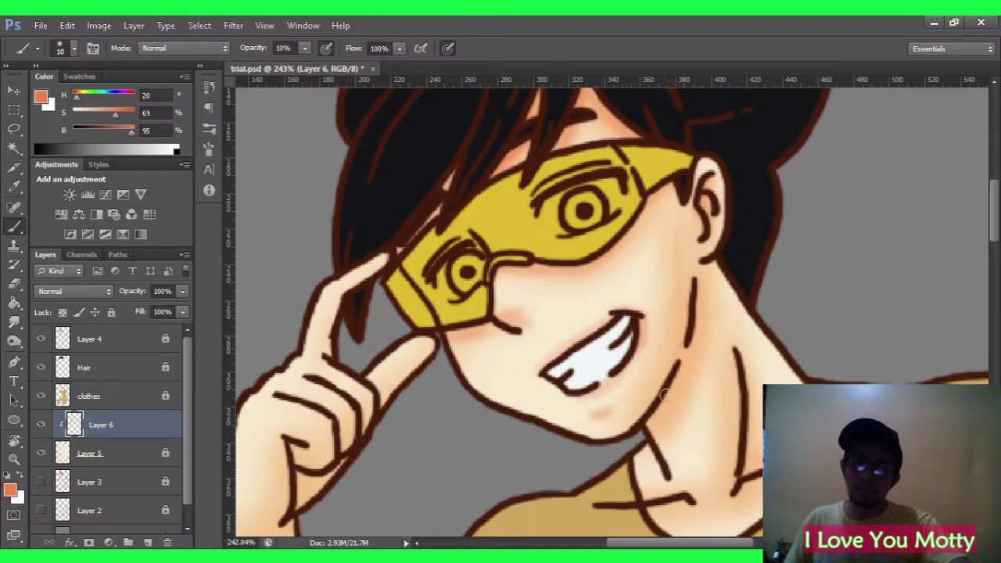
drag(665, 395, 700, 300)
Extend the reddish orange shading over the neck, raised hand and both arms, enlarge the brush to 20 px and save the drawing.
scroll(703, 216, down, 6)
scroll(793, 335, up, 3)
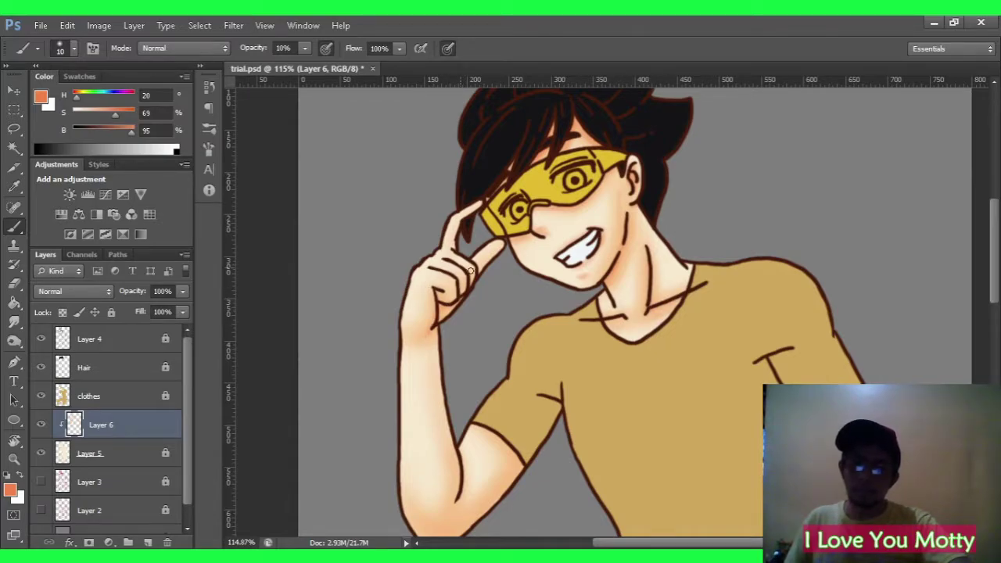
scroll(500, 349, down, 3)
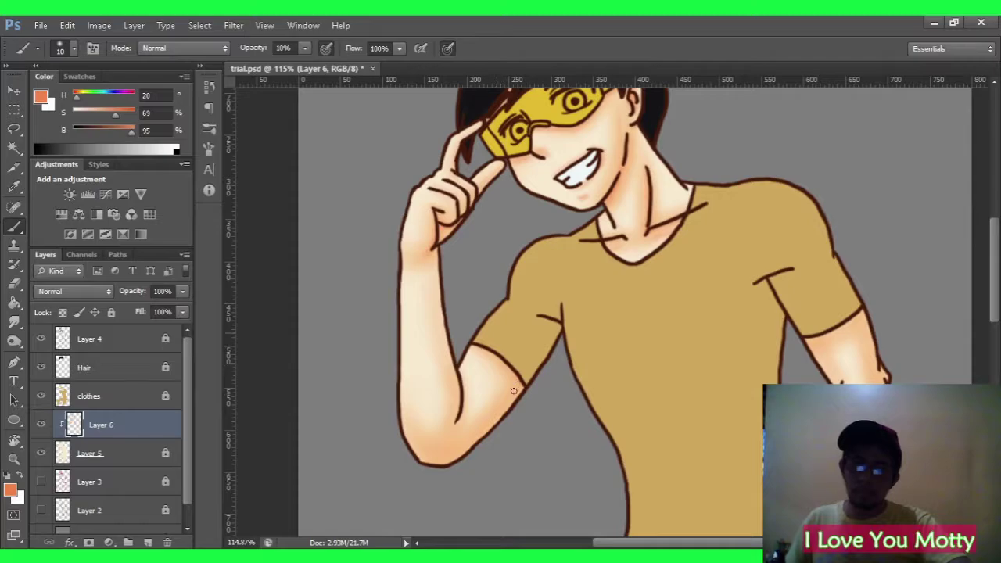
scroll(565, 287, down, 2)
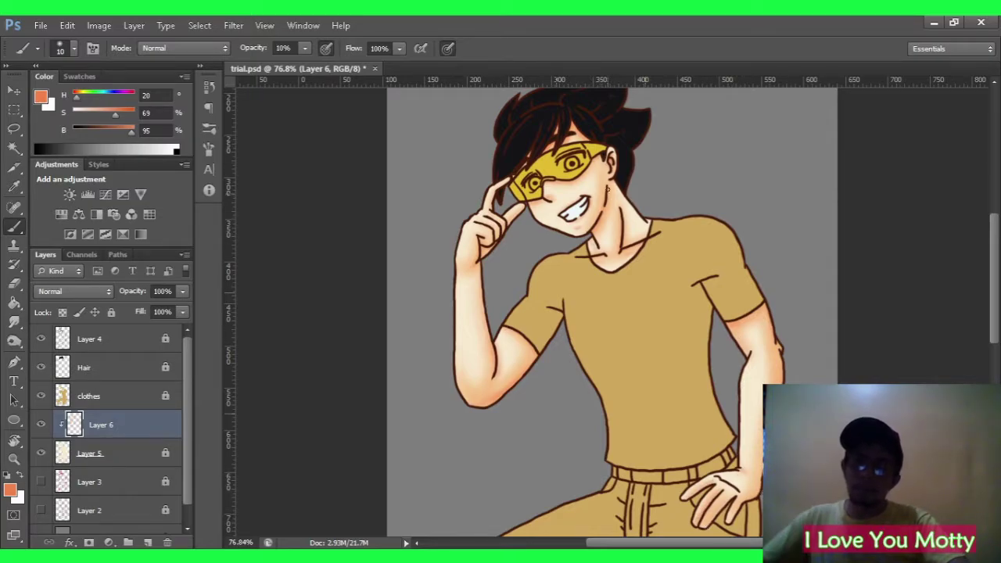
key(bracketright)
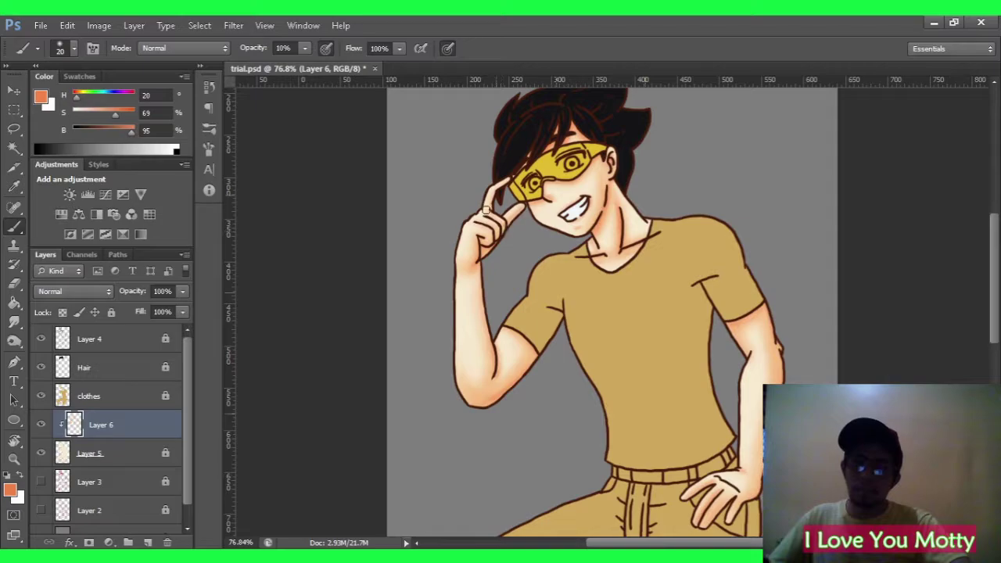
key(ctrl+s)
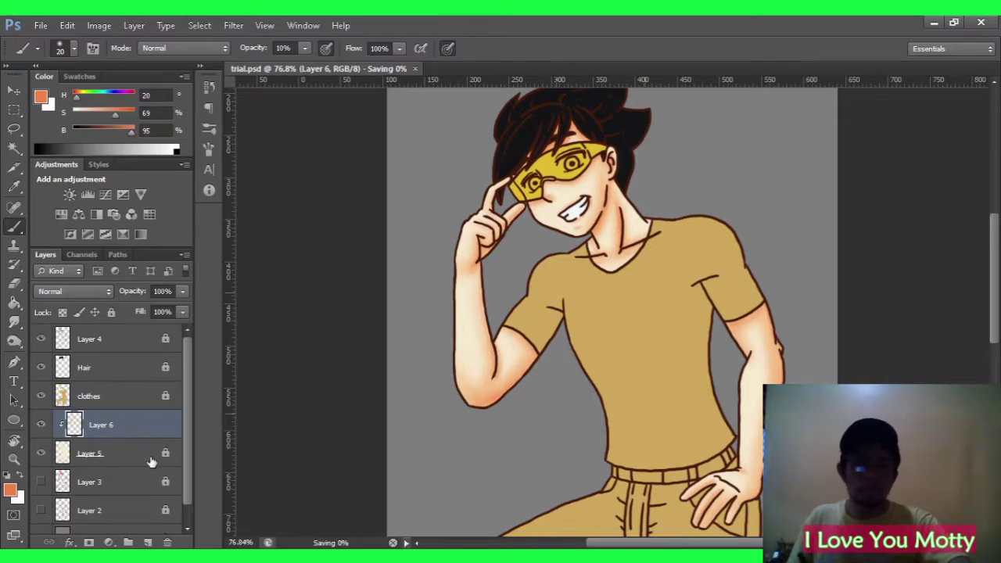
On a new clipped layer, shade the neck, collar area and wrist with a 9 px brush in red, hue 14, saturation 69, brightness 80.
key(ctrl+shift+alt+n)
key(i)
key(b)
scroll(555, 113, up, 4)
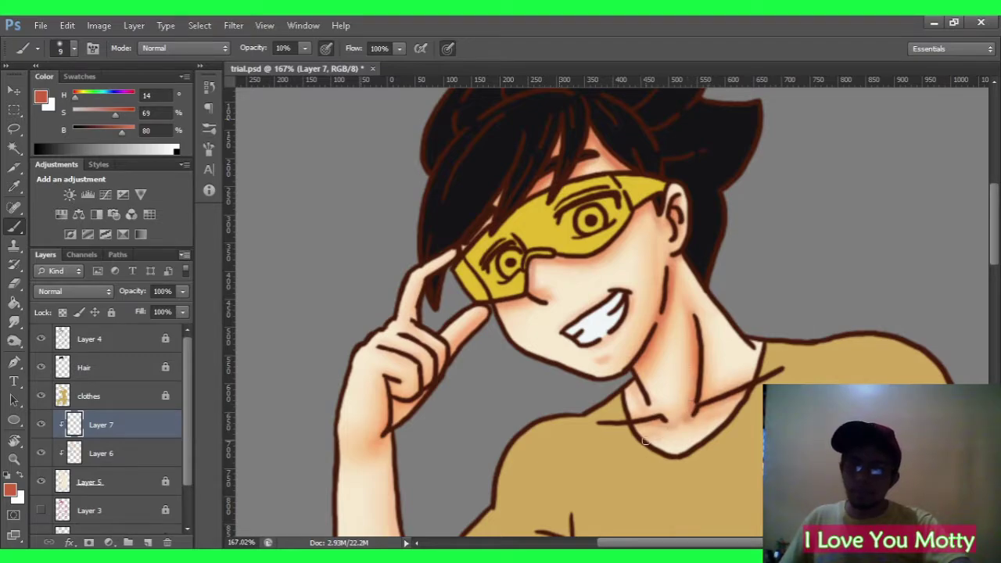
scroll(742, 407, down, 4)
scroll(529, 266, up, 2)
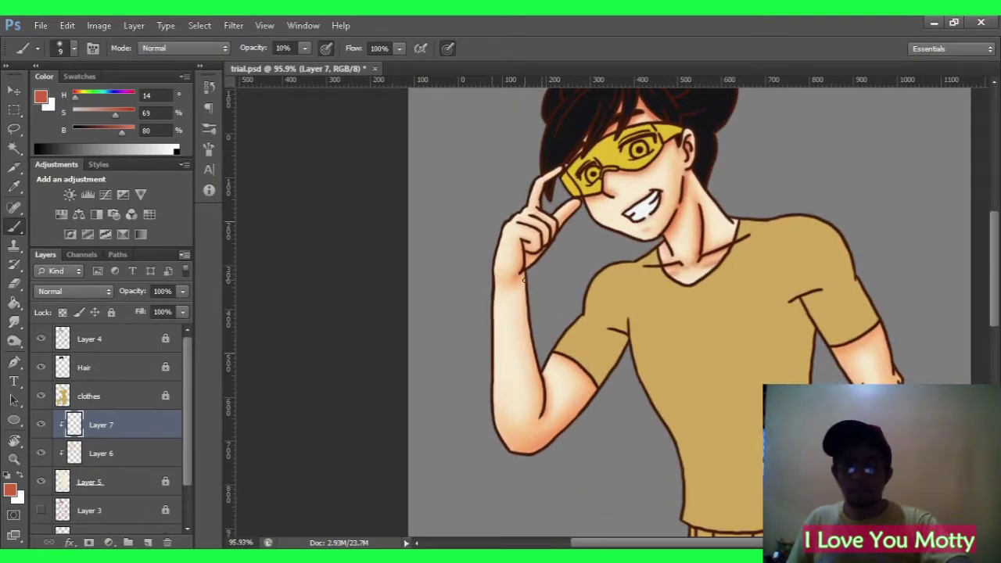
Add another clipped layer above the skin shading in Color Burn mode and enlarge the brush to 45 px.
click(148, 543)
click(74, 291)
click(74, 364)
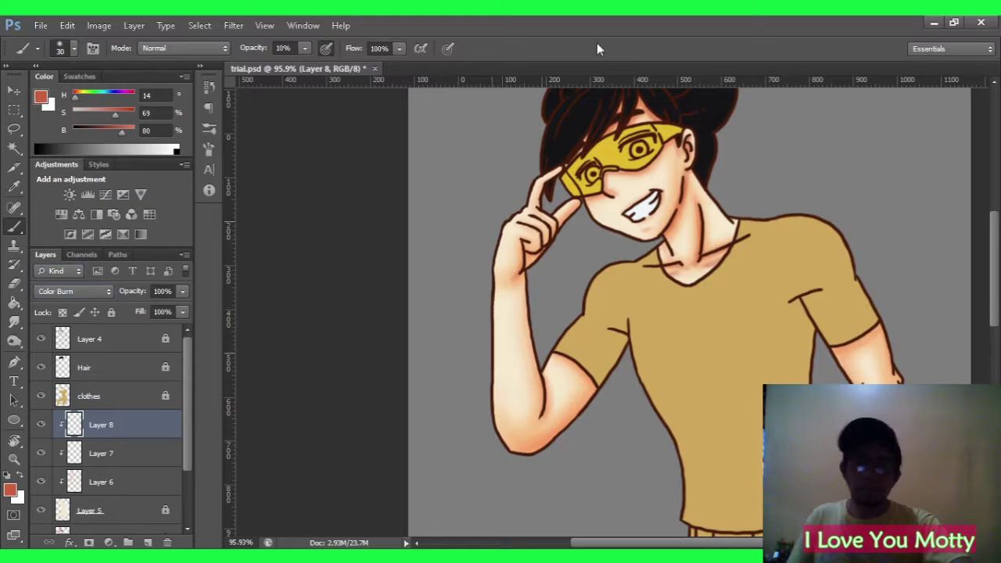
key(bracketright)
key(bracketright)
key(bracketright)
key(bracketright)
key(bracketright)
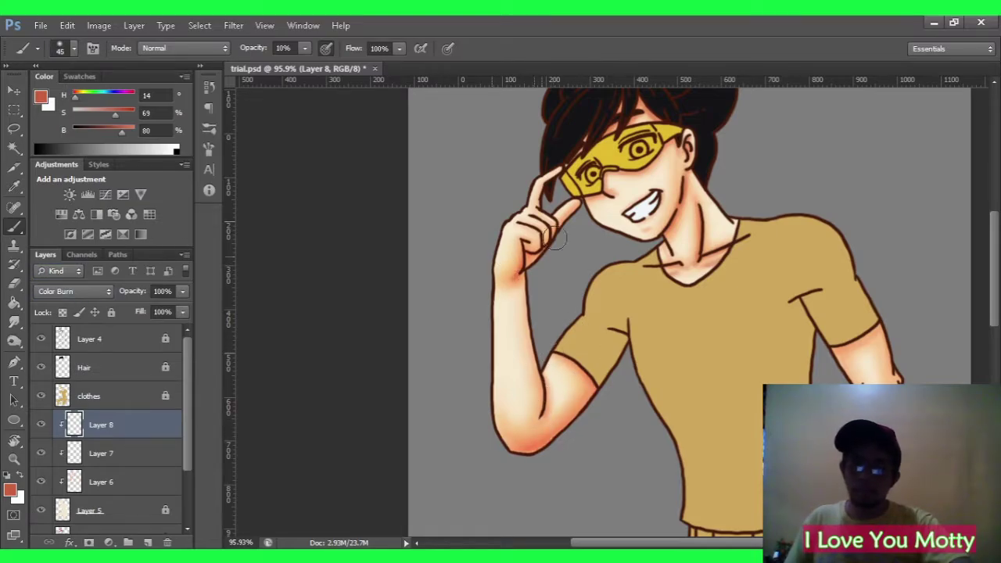
Brush soft Color Burn shadows onto the wrist, face, neck and both arms at 10% opacity.
drag(516, 292, 564, 291)
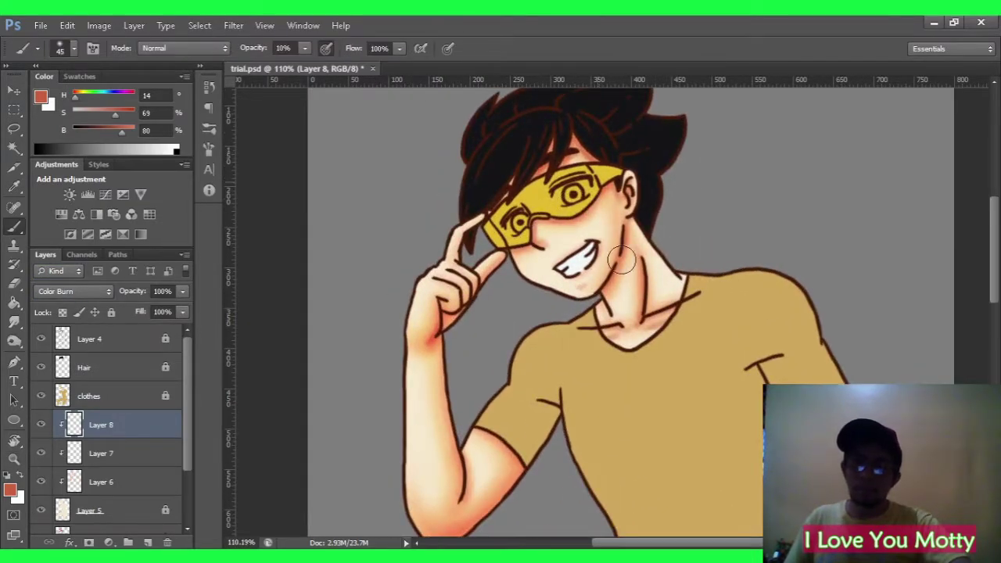
drag(665, 309, 595, 309)
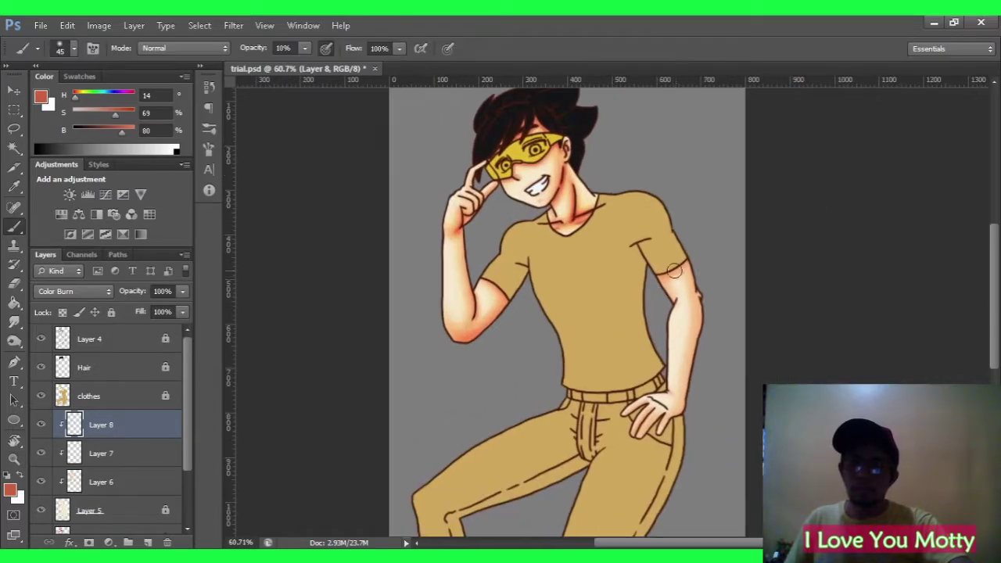
drag(537, 149, 594, 148)
Soften the Color Burn shading on the face and neck with a 20 px eraser at 11% opacity and save the drawing.
key(e)
click(270, 48)
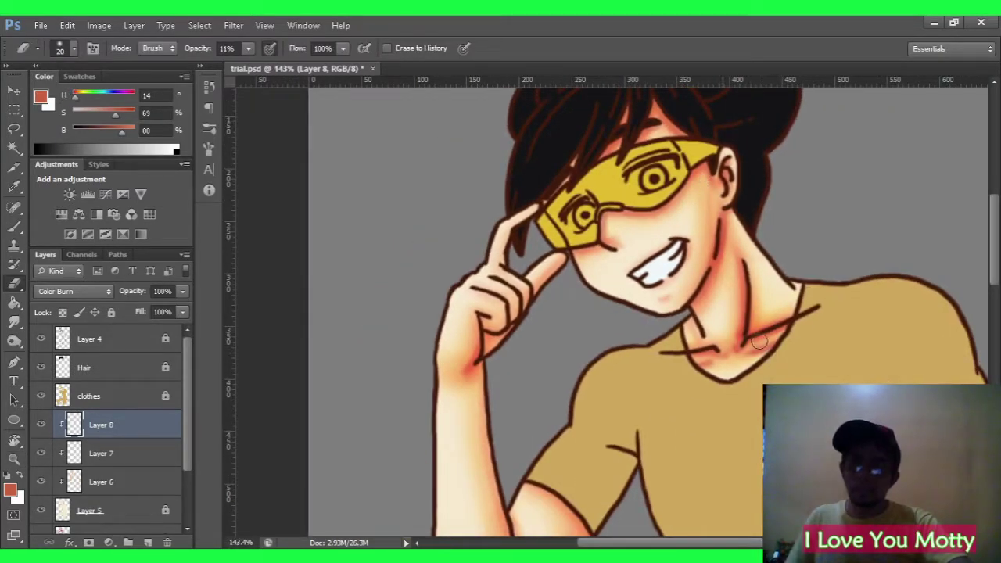
key(ctrl+space)
drag(832, 318, 790, 318)
key(ctrl+s)
Add a new layer clipped to the clothes layer and ready the brush for shading the outfit.
click(118, 395)
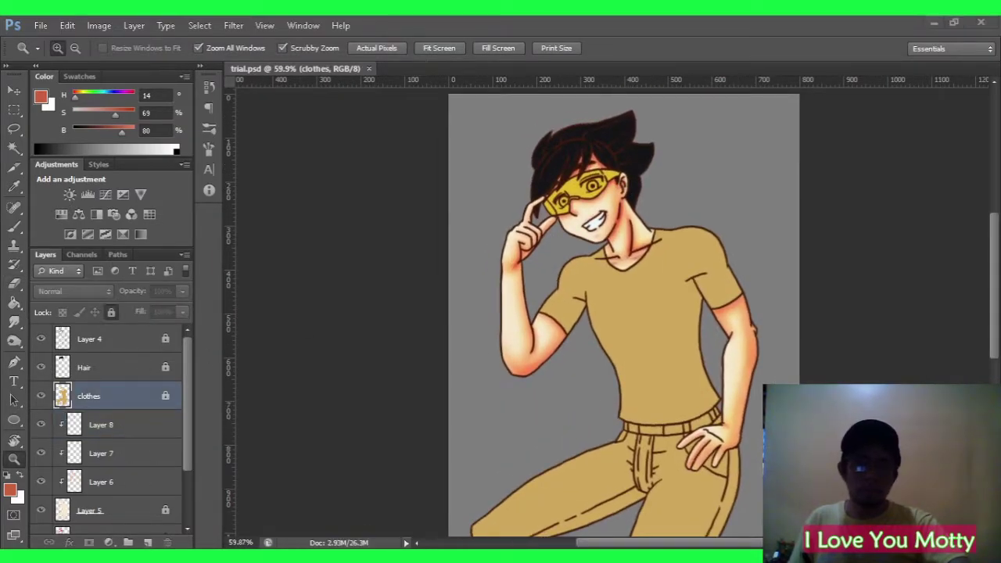
key(ctrl+shift+alt+n)
alt+click(126, 410)
key(i)
click(583, 258)
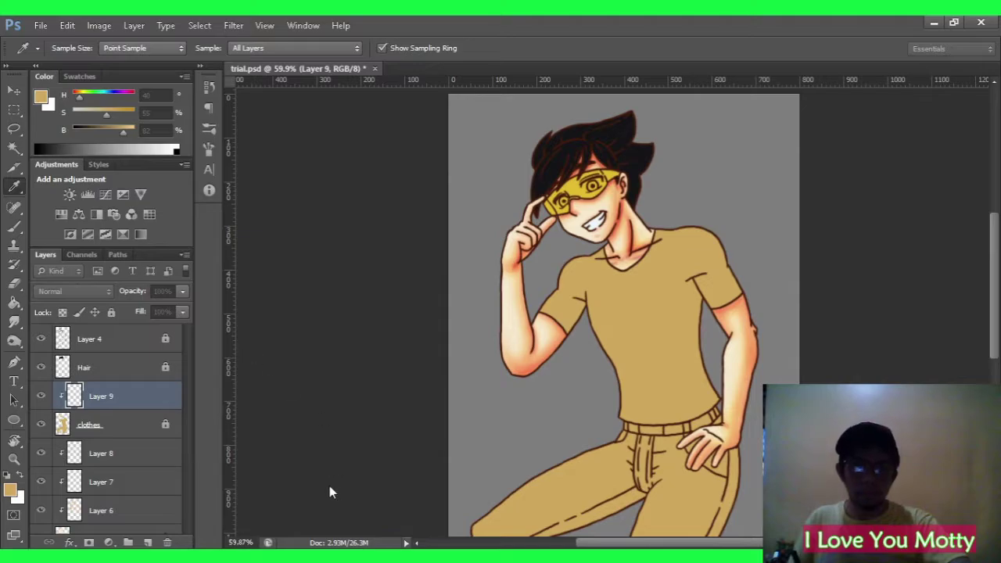
key(b)
key(d)
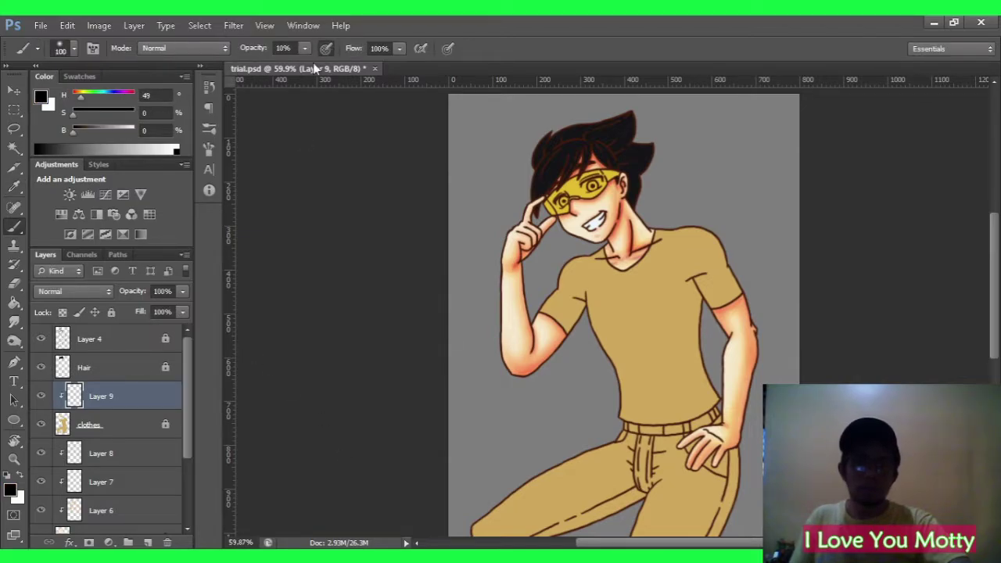
Shade the shirt and trousers in orange-brown, hue 34, saturation 76, brightness 81, with 45 and 60 px brushes.
key(i)
key(b)
alt+click(564, 333)
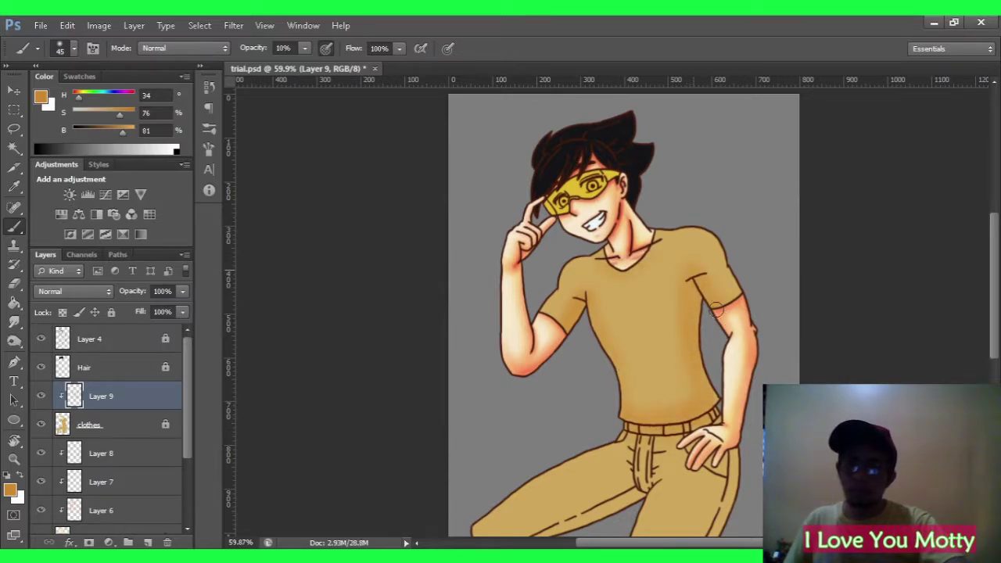
mouse_move(717, 310)
mouse_down()
mouse_move(548, 376)
mouse_move(607, 400)
mouse_up()
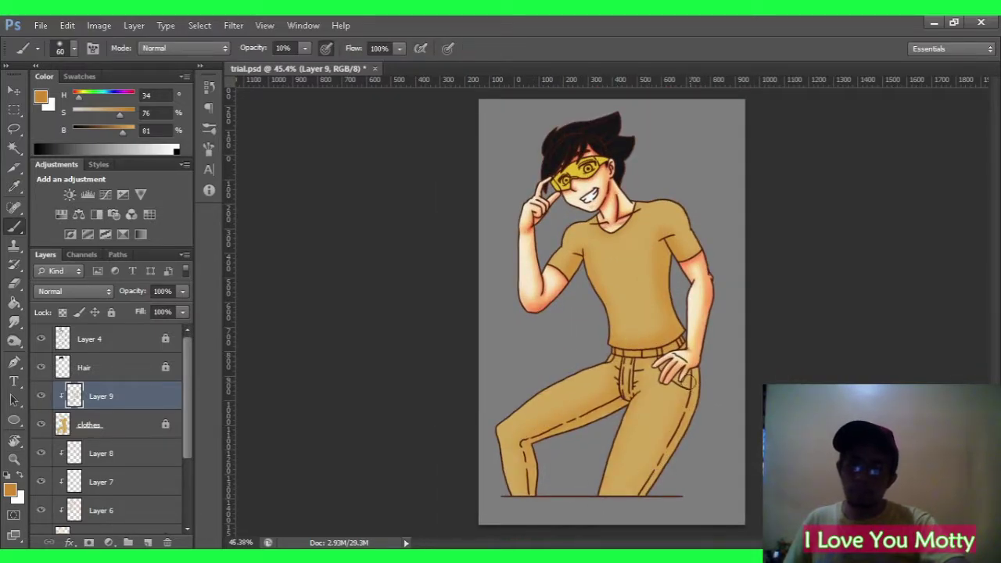
drag(683, 381, 698, 382)
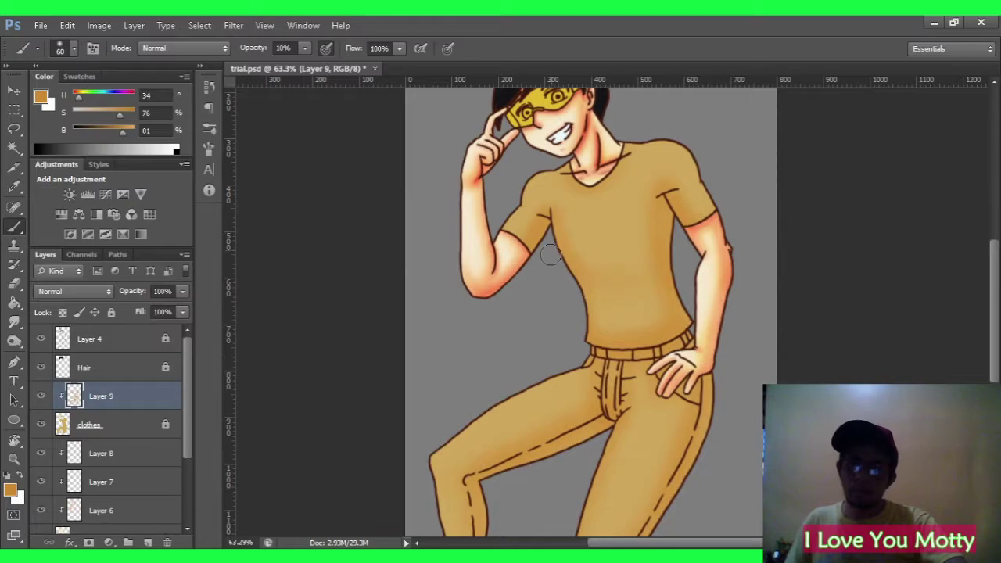
drag(561, 259, 540, 266)
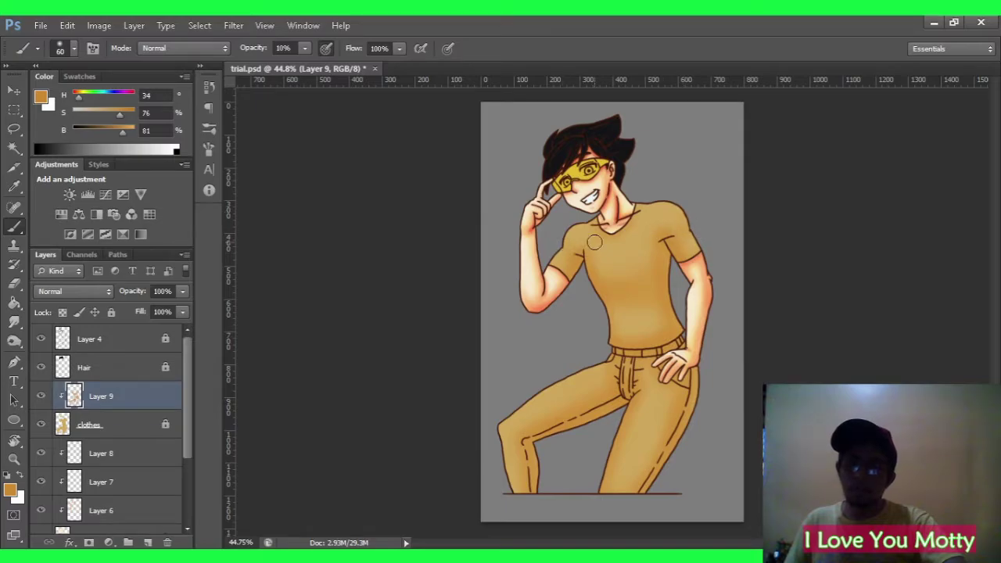
drag(717, 169, 763, 172)
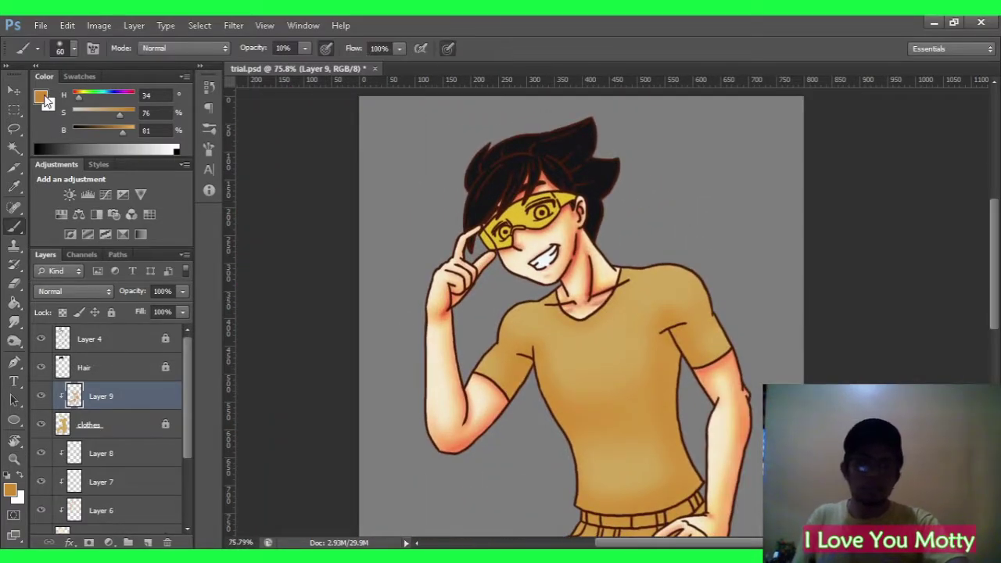
On another clipped layer, deepen the shirt and trouser shadows in dark orange, hue 25, saturation 88, brightness 81, and save the drawing.
key(i)
click(432, 315)
key(b)
key(ctrl+shift+alt+n)
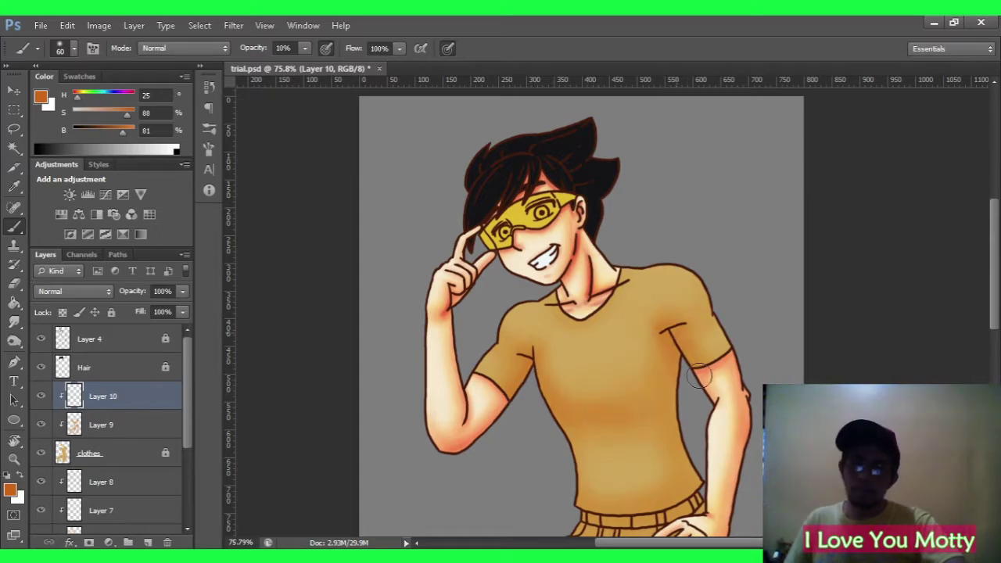
scroll(630, 399, down, 3)
mouse_move(622, 391)
mouse_down()
mouse_move(586, 418)
mouse_move(661, 282)
mouse_up()
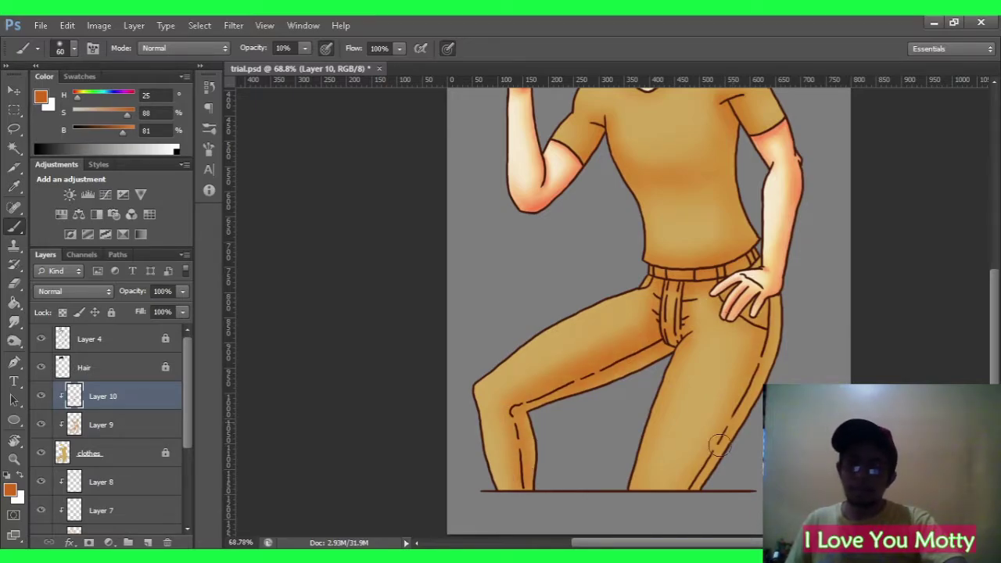
key(bracketright)
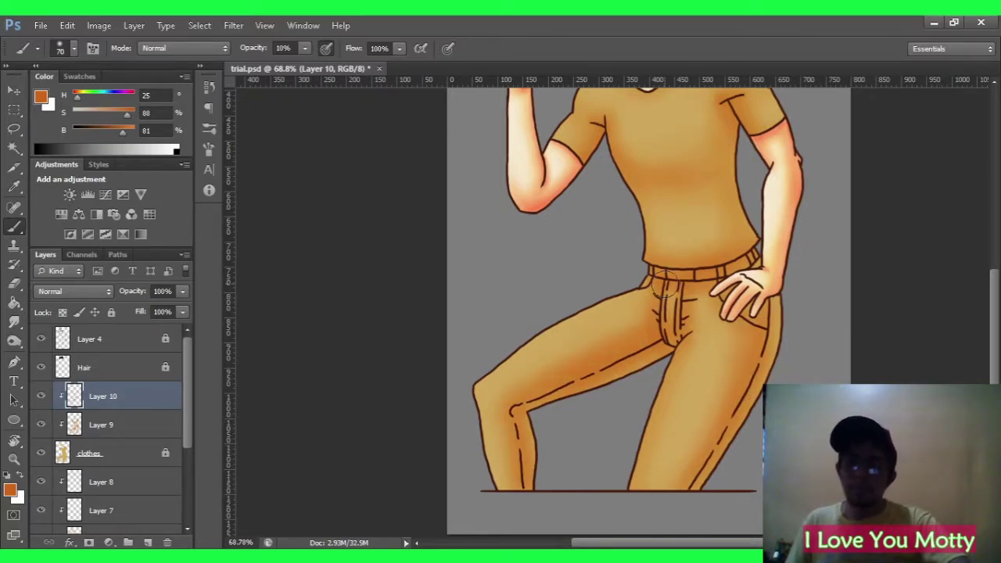
scroll(663, 285, up, 5)
key(z)
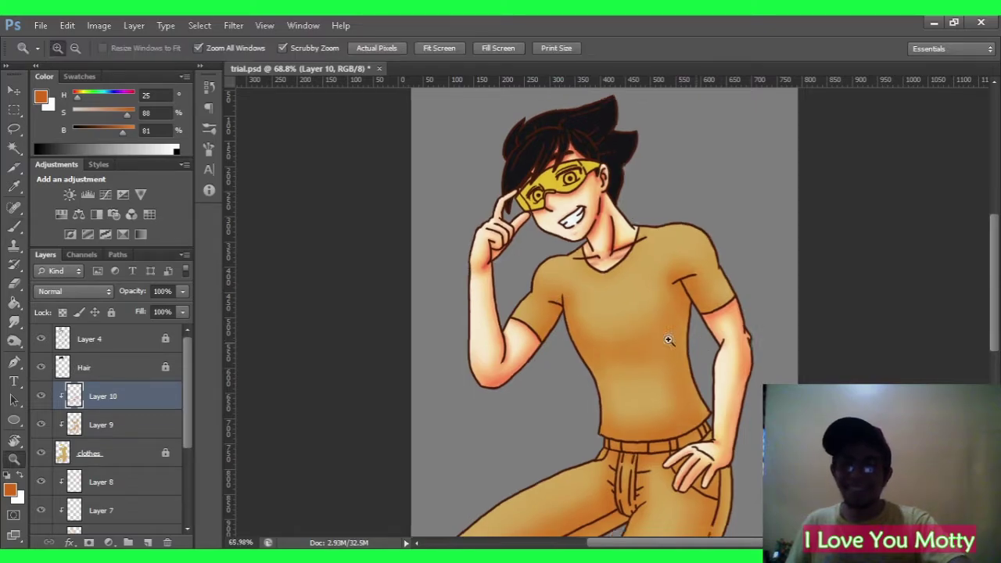
scroll(672, 313, down, 3)
key(ctrl+s)
On the Hair layer, select the belt and adjoining side pocket below the shirt hem with a polygonal outline.
click(117, 368)
scroll(650, 345, up, 5)
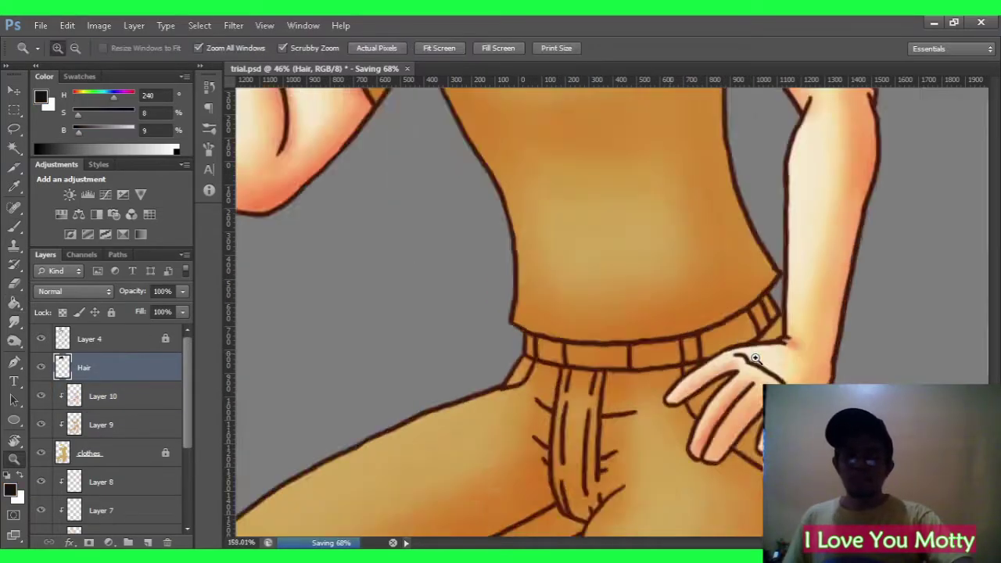
key(l)
click(338, 328)
click(374, 319)
click(470, 338)
click(626, 327)
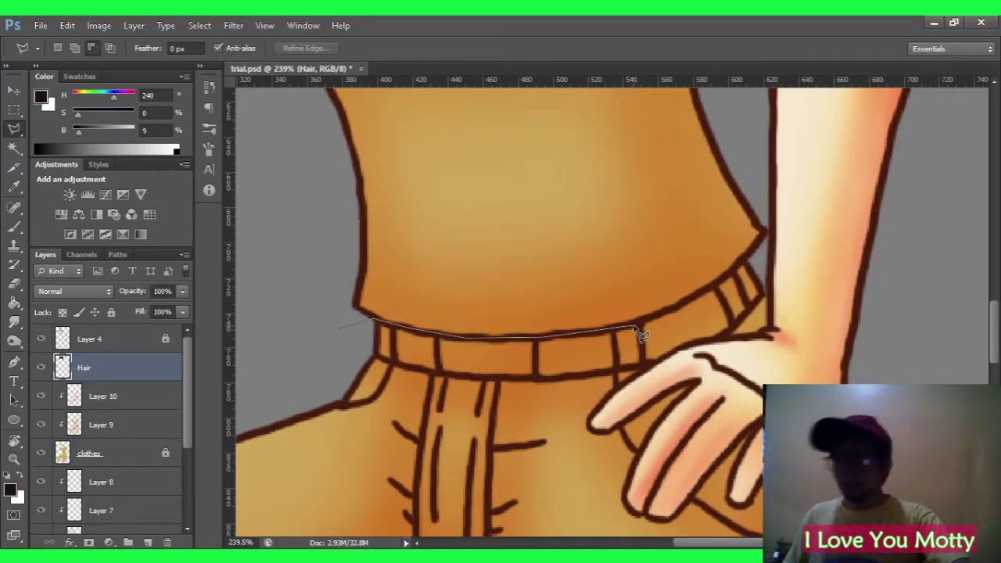
click(749, 257)
click(768, 309)
click(681, 352)
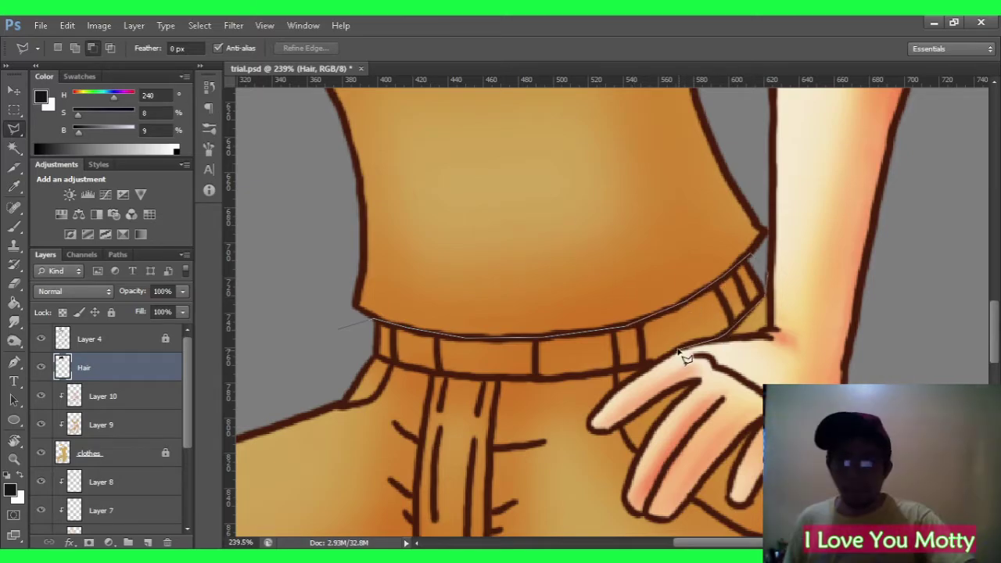
click(618, 373)
click(540, 378)
click(390, 363)
click(368, 402)
click(338, 405)
click(338, 328)
Add the pocket areas showing between the fingers of the hand on the hip to the selection.
scroll(514, 246, up, 1)
shift+click(502, 244)
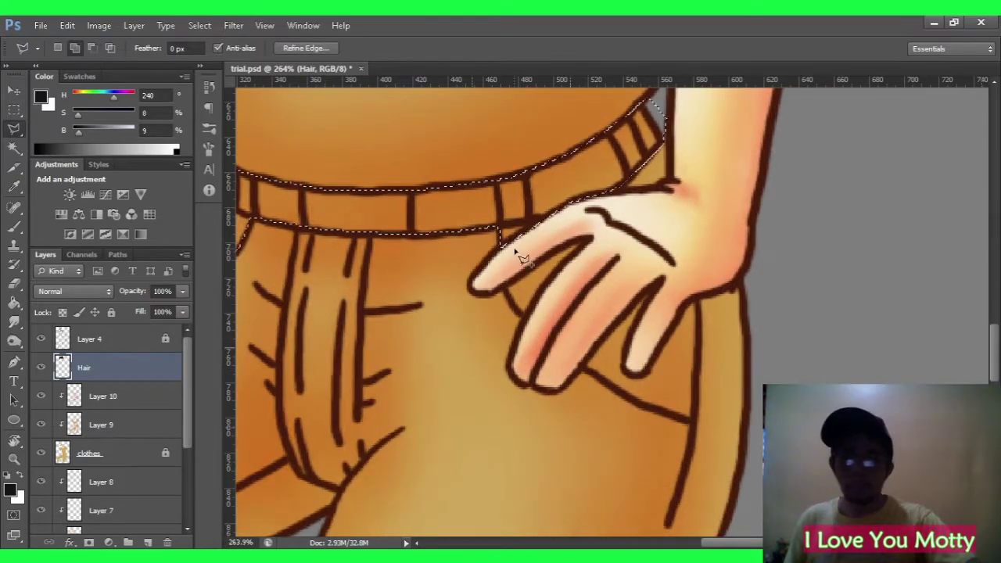
click(588, 240)
click(524, 313)
click(502, 244)
shift+click(581, 366)
click(661, 282)
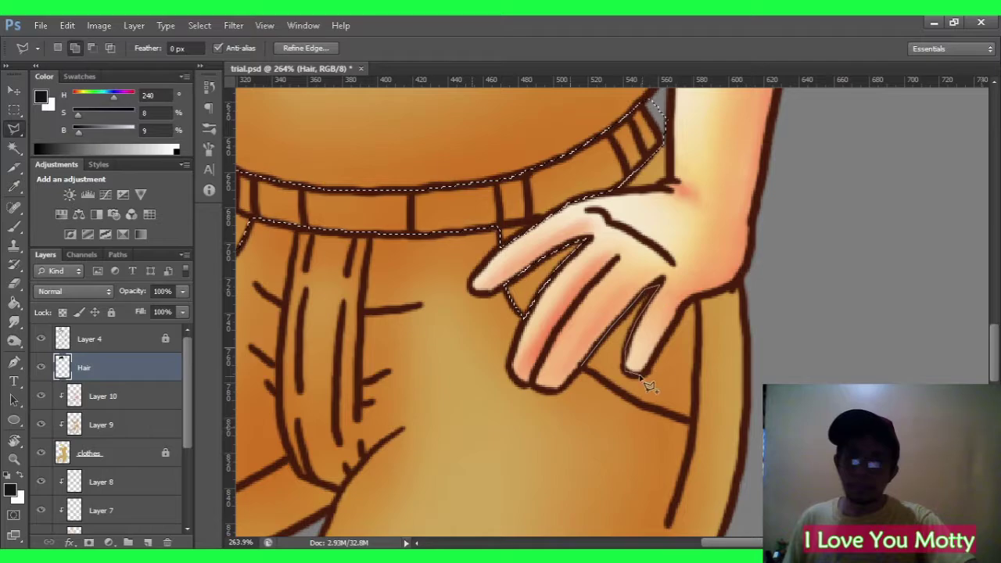
click(696, 298)
click(694, 421)
click(580, 367)
Fill the selected belt and pocket areas with near-black, hue 240, saturation 8, brightness 9, and deselect.
key(g)
click(569, 260)
key(z)
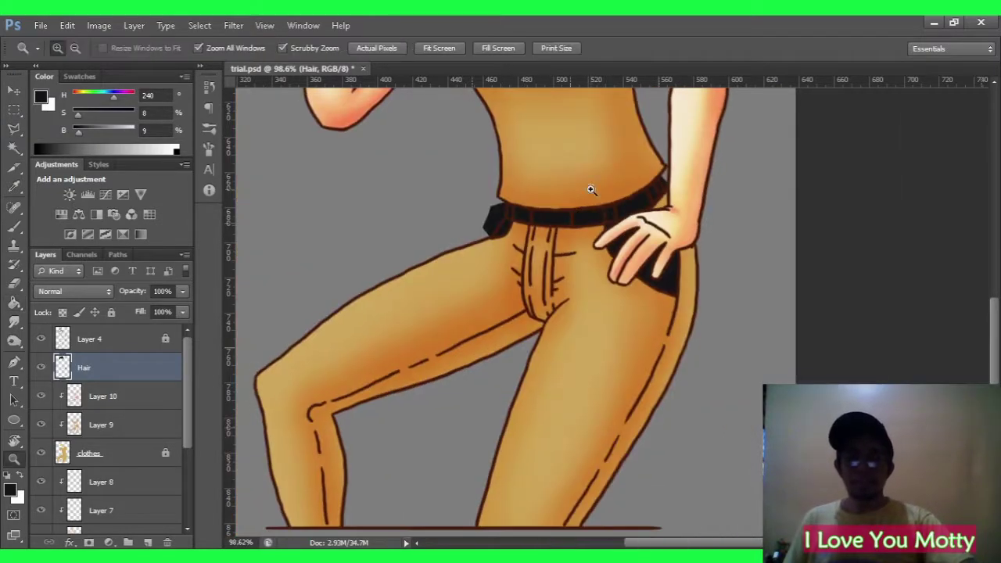
key(ctrl+d)
Remove the black fill that spills outside the trouser outline beside the pocket on the bent-leg side.
key(w)
click(161, 381)
click(337, 275)
key(z)
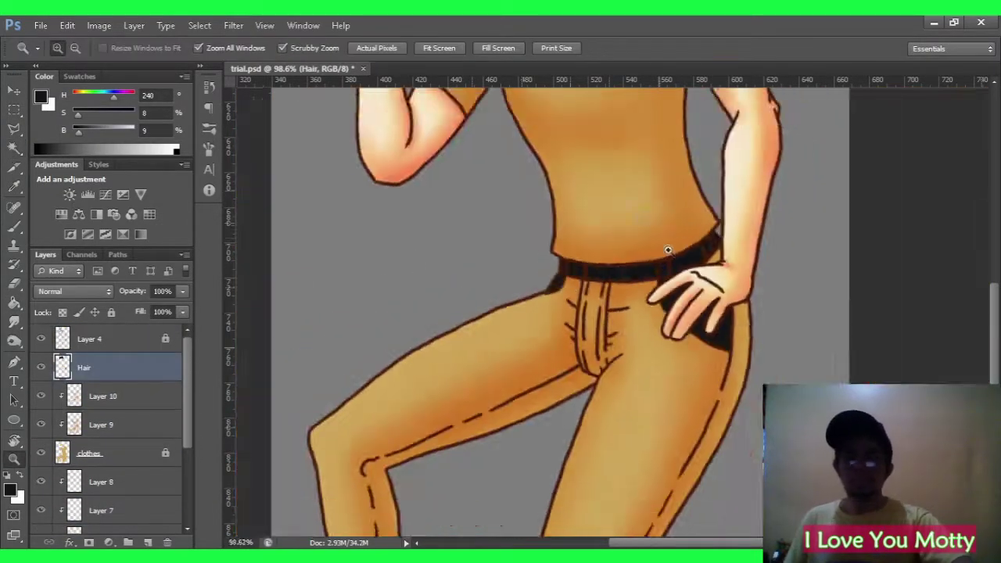
Clear the black fill from the belt loops and the belt buckle using lasso selections.
key(l)
drag(350, 328, 351, 283)
key(ctrl+d)
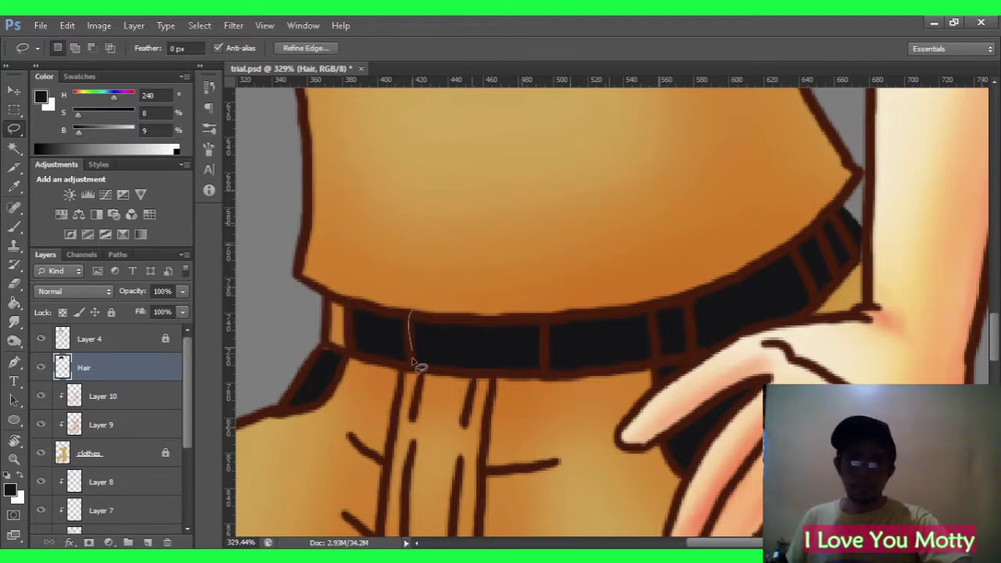
drag(418, 360, 414, 366)
key(Delete)
mouse_move(665, 291)
mouse_down()
mouse_move(689, 362)
mouse_move(661, 361)
mouse_up()
key(Delete)
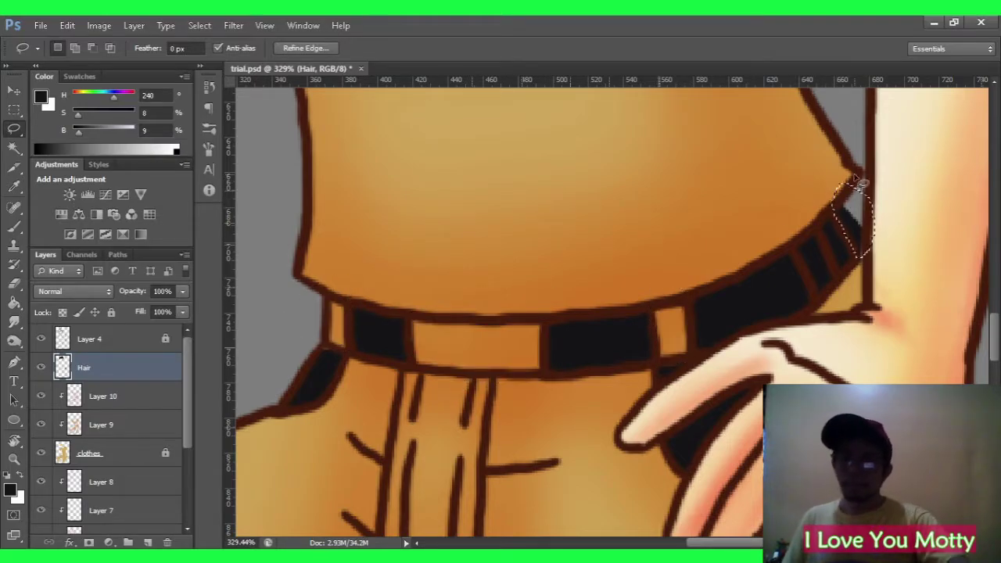
On a new layer above Hair, fill the belt buckle with greyish lavender, hue 240, saturation 19, brightness 79.
key(z)
click(535, 294)
key(ctrl+shift+alt+n)
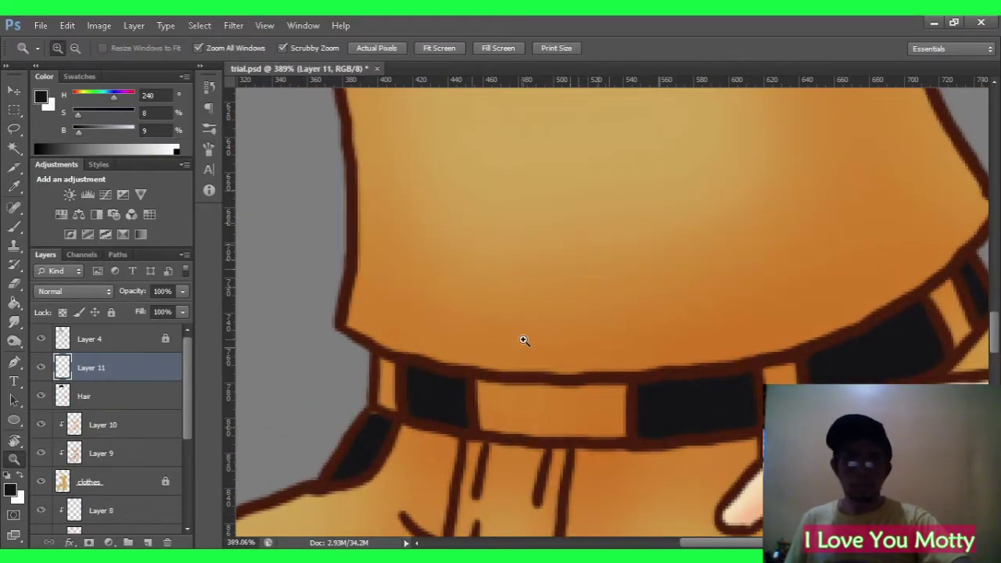
key(l)
mouse_move(473, 379)
mouse_down()
mouse_move(637, 413)
mouse_move(472, 382)
mouse_up()
key(i)
key(g)
click(552, 409)
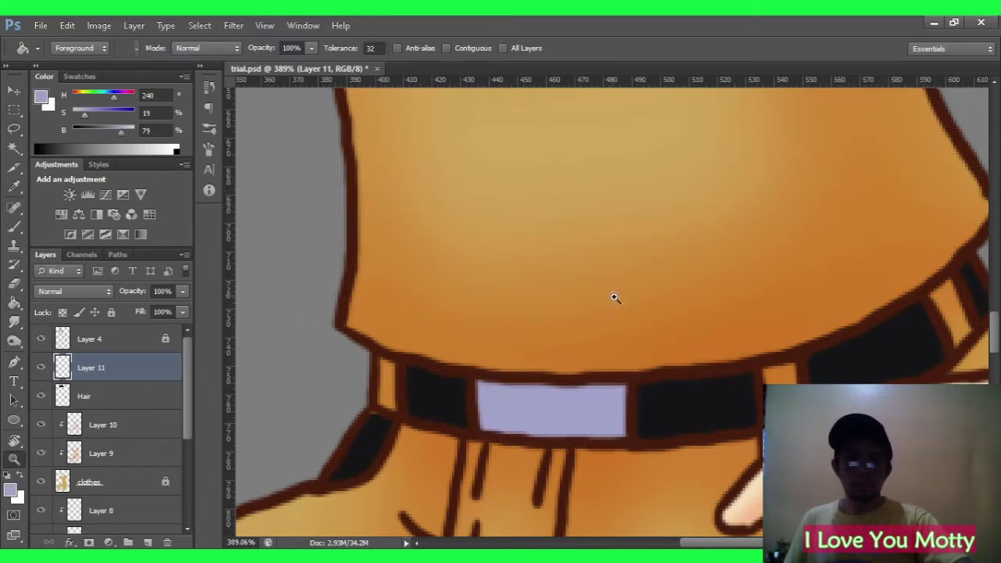
Lock the buckle layer, touch up the near-black fill beside the belt on the Hair layer with a 10 px brush at 100% opacity, and save.
key(ctrl+0)
click(352, 384)
key(g)
key(alt+[)
key(b)
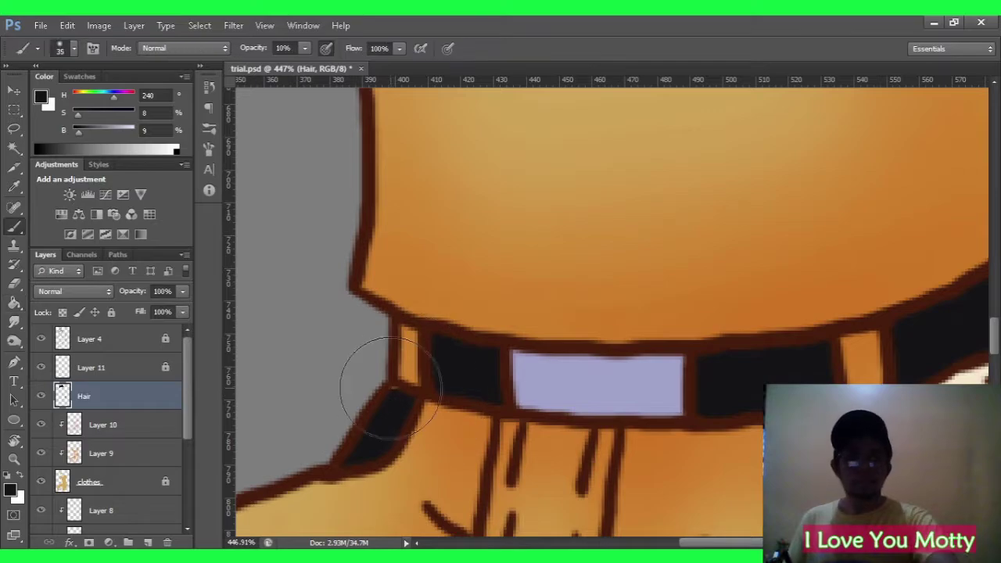
drag(369, 380, 391, 397)
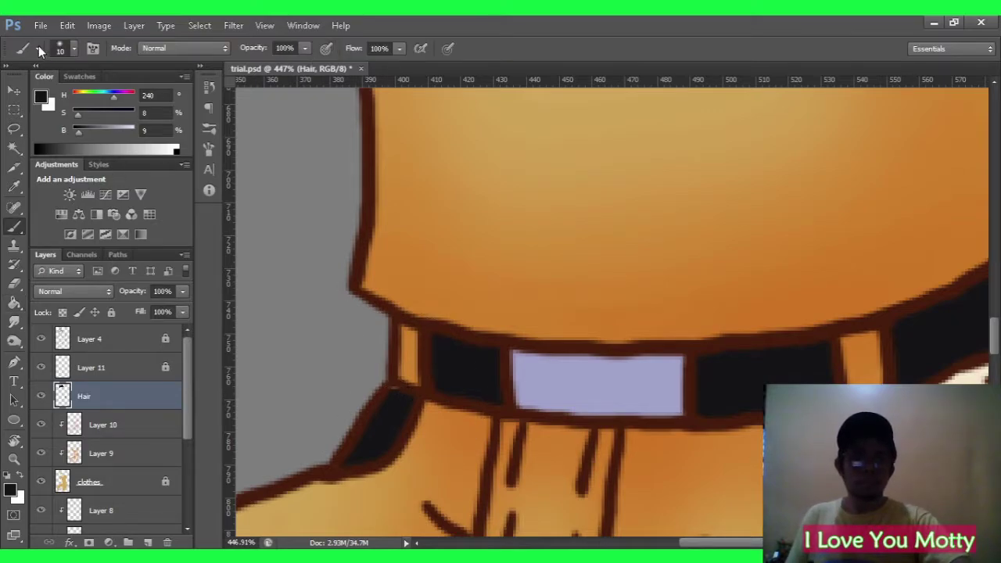
key(z)
drag(548, 315, 485, 314)
key(ctrl+s)
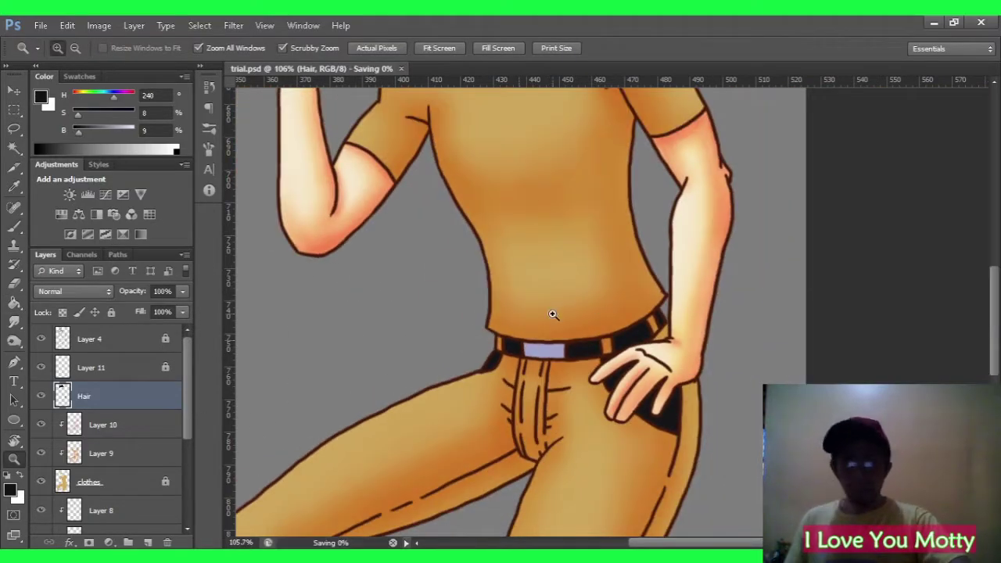
Add a clipped layer above Layer 10 and prepare a 40 px brush at 10% opacity in brown-orange, hue 23, saturation 87, brightness 71.
key(ctrl+0)
key(alt+[)
key(ctrl+shift+alt+n)
key(i)
click(469, 263)
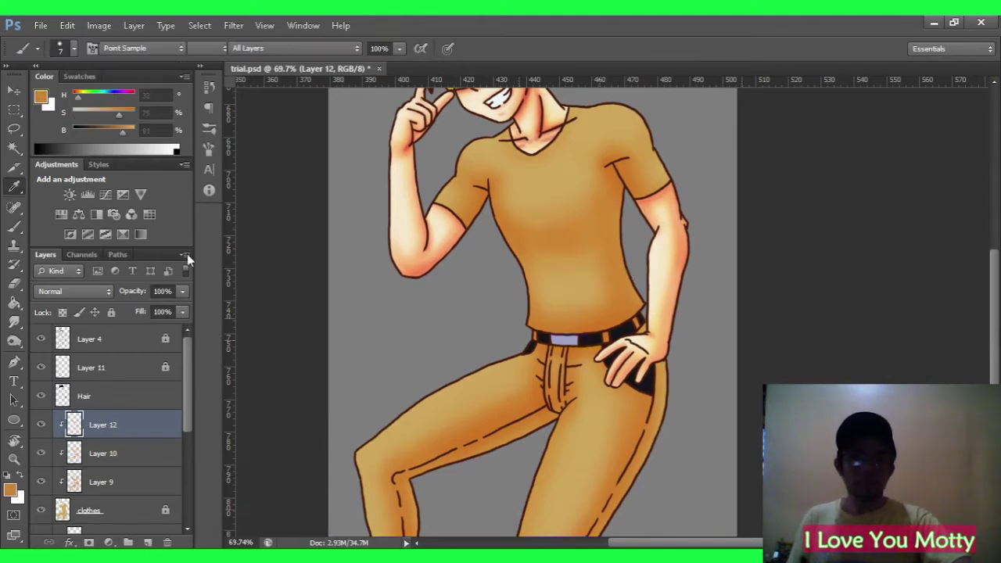
key(b)
scroll(501, 266, up, 5)
key(d)
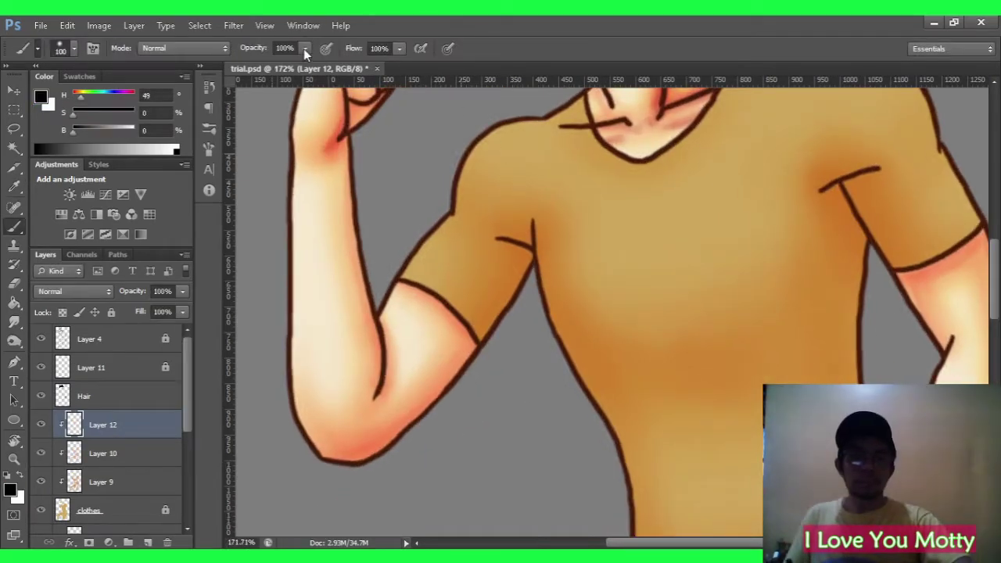
key(i)
click(619, 297)
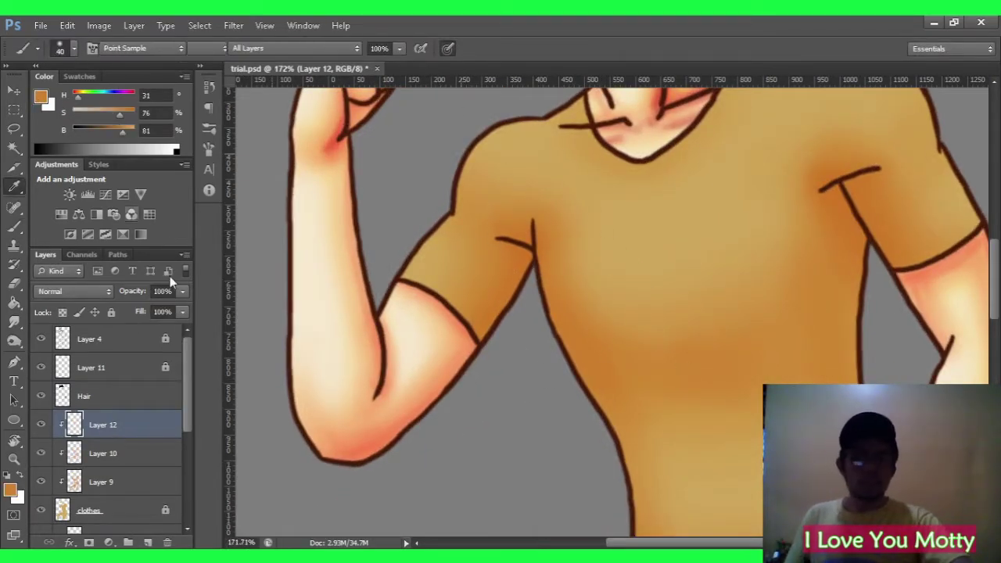
click(501, 290)
key(b)
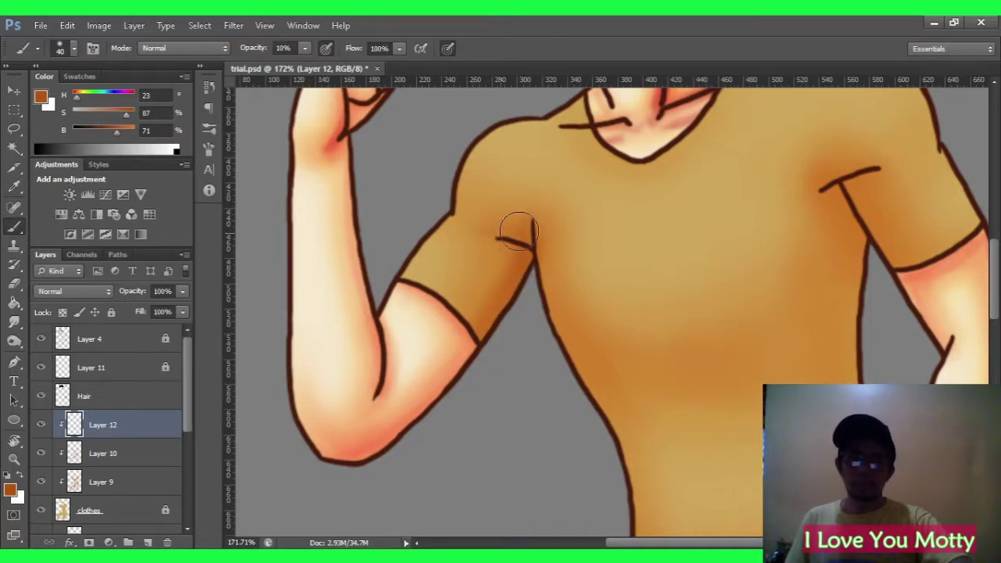
Softly deepen the shadows on the shirt and trousers with the brown-orange brush, and save the document.
scroll(554, 208, down, 4)
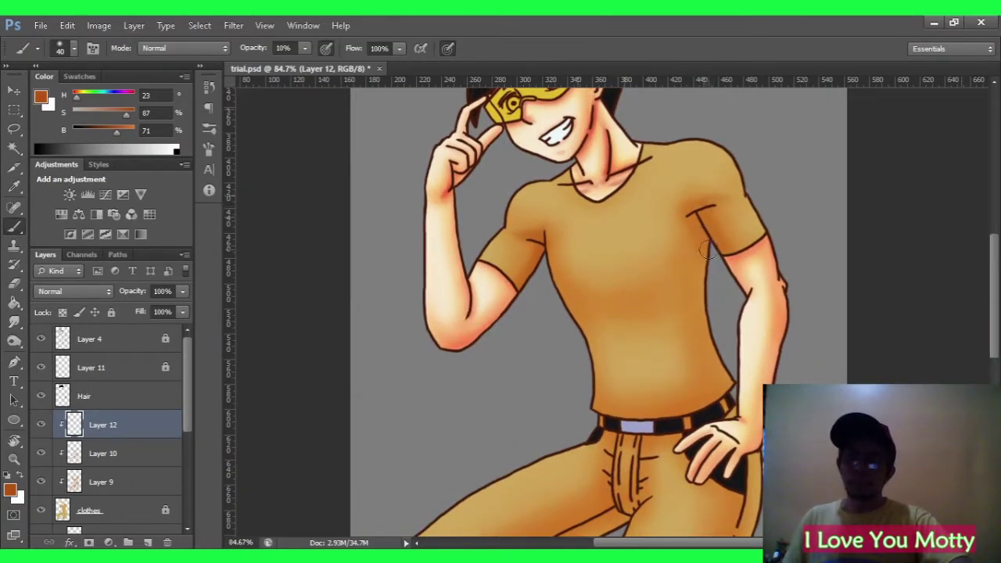
scroll(661, 179, down, 3)
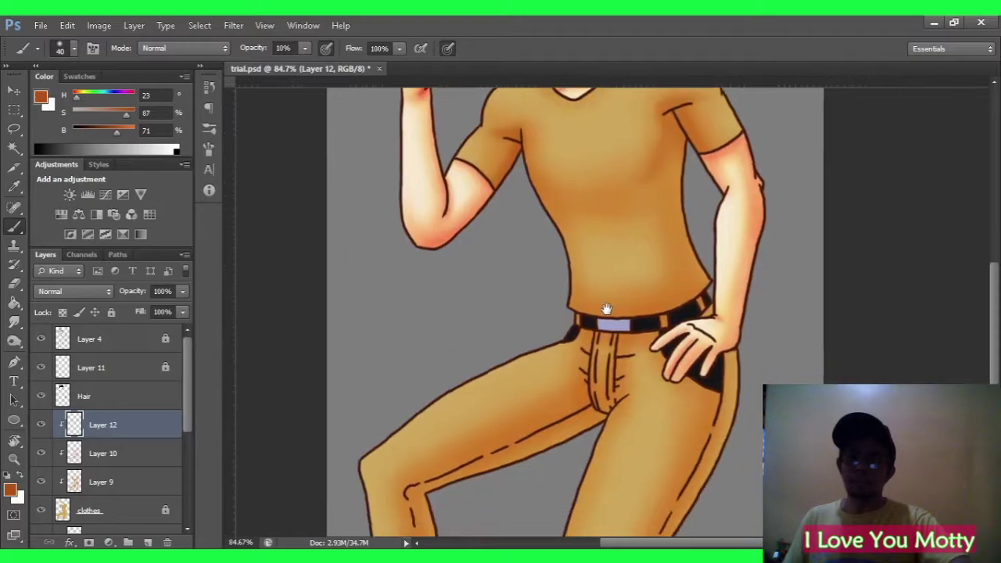
scroll(590, 409, down, 2)
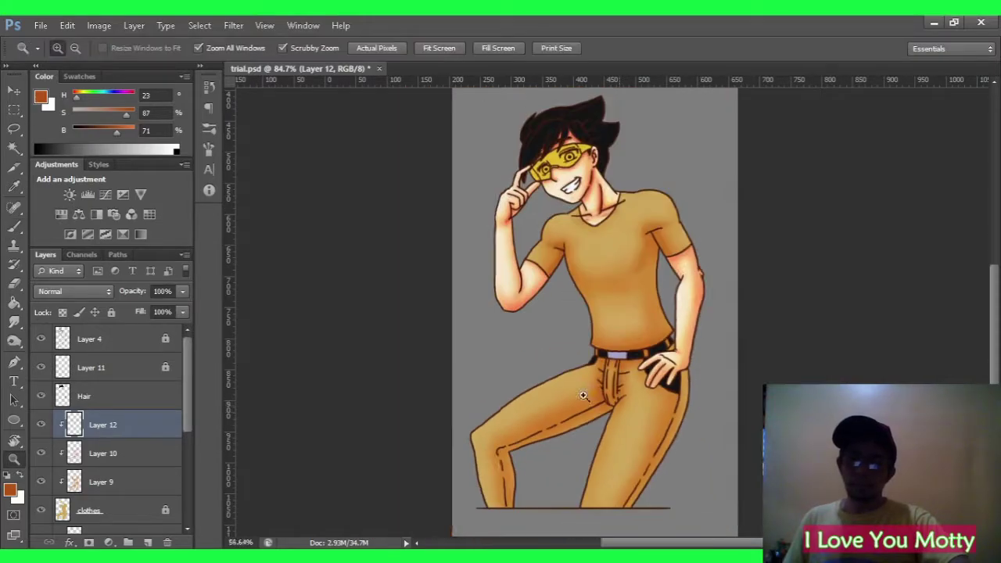
scroll(570, 423, down, 1)
scroll(615, 297, down, 2)
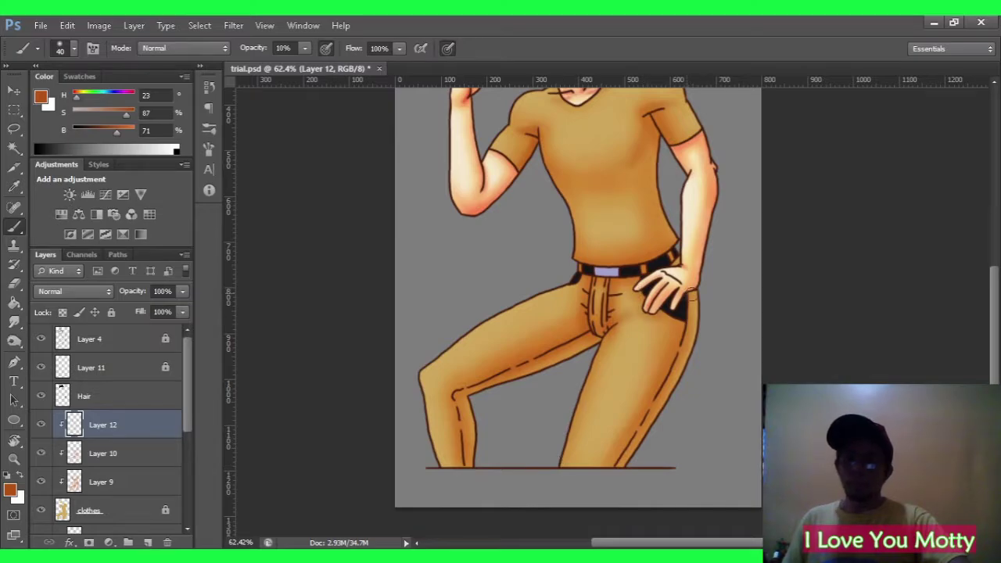
key(z)
scroll(579, 313, down, 2)
key(ctrl+s)
Lock the Hair layer, add a clipped layer above it, and load the Hair layer's filled areas as a selection.
click(108, 396)
click(111, 312)
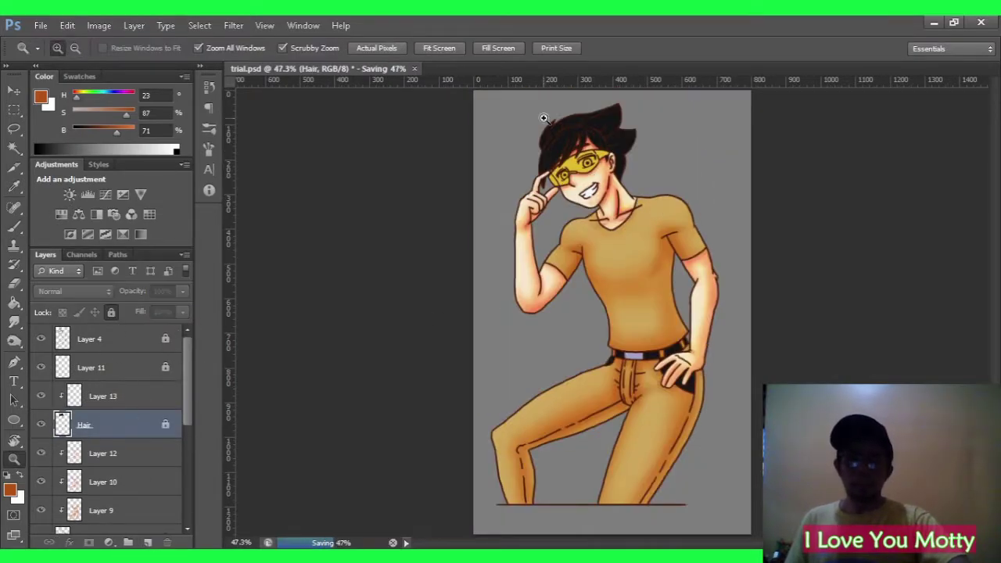
drag(544, 118, 594, 118)
key(g)
alt+click(505, 283)
ctrl+click(63, 425)
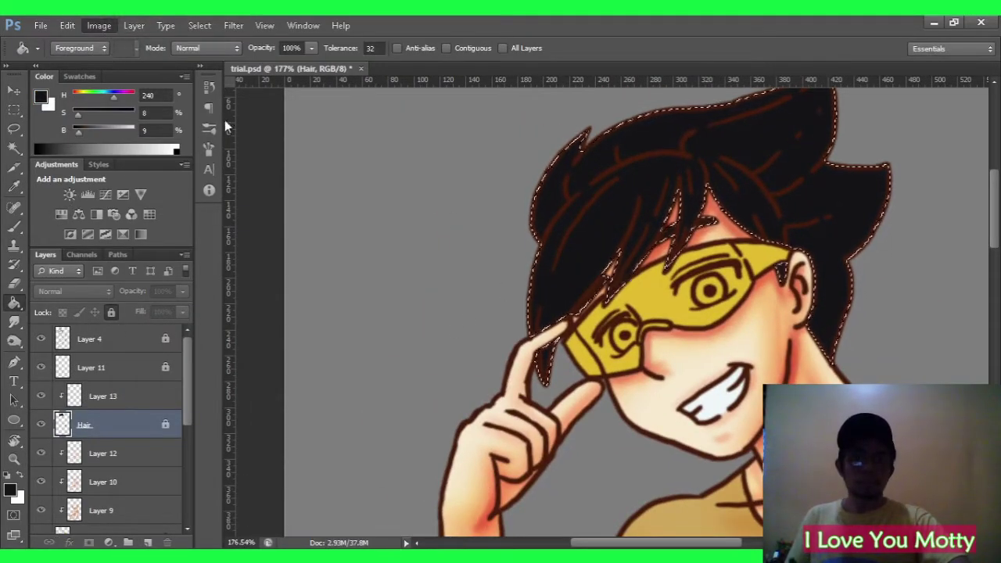
Unlock the Hair layer, lighten its selected near-black fill slightly with Hue/Saturation, deselect, and lock the layer again.
key(/)
key(ctrl+u)
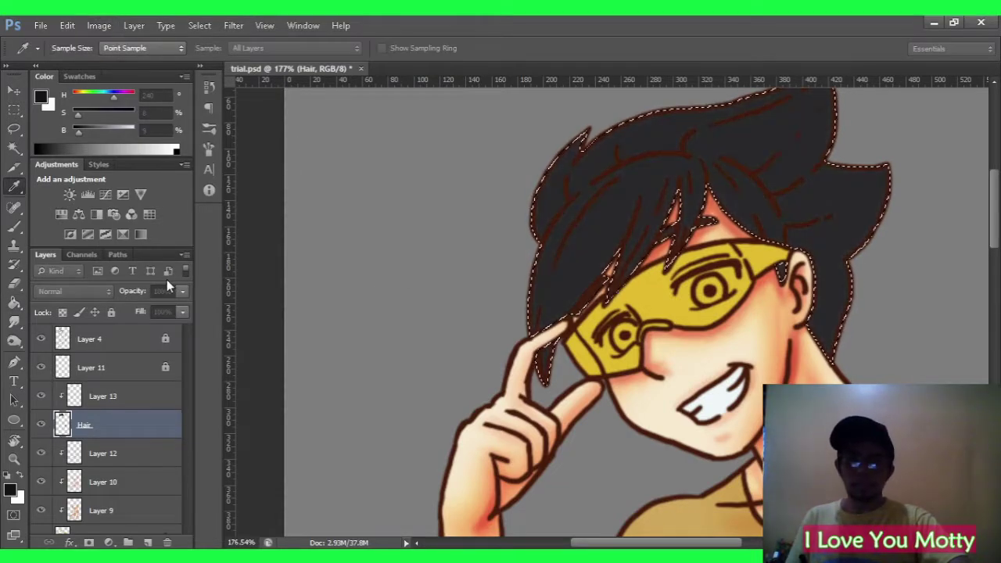
key(Return)
key(z)
key(ctrl+d)
scroll(672, 194, down, 2)
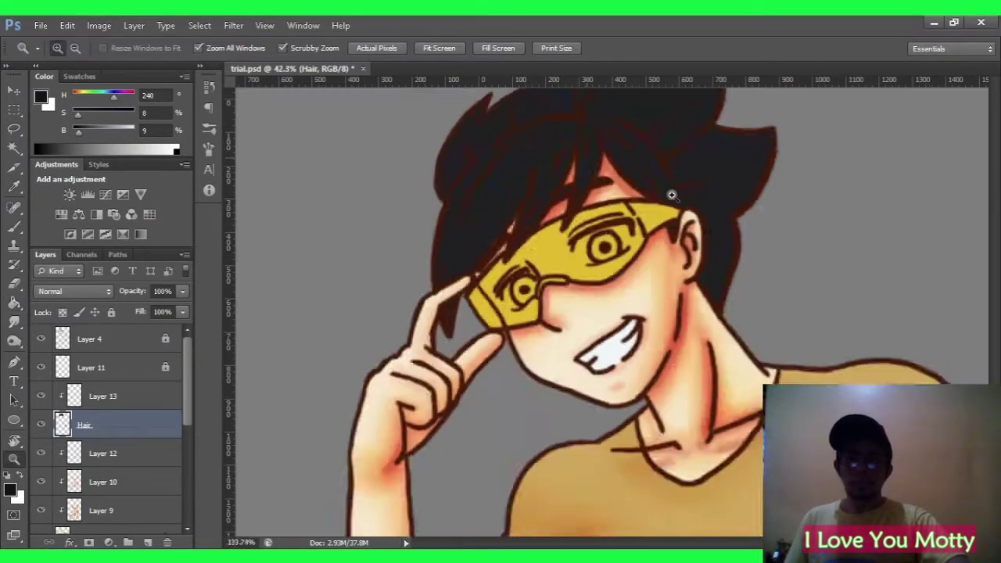
scroll(671, 195, up, 2)
key(b)
key(/)
On the clipped layer above Hair, shade the hair with hue 240, saturation 3, brightness 7, using a 25 px brush at 10% opacity.
key(alt+])
alt+click(472, 174)
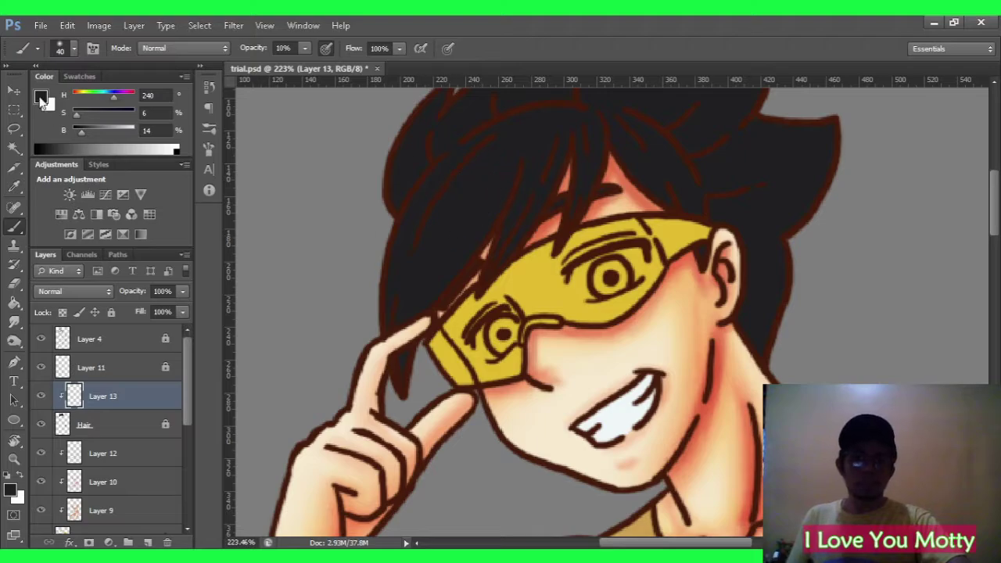
alt+click(503, 179)
key([)
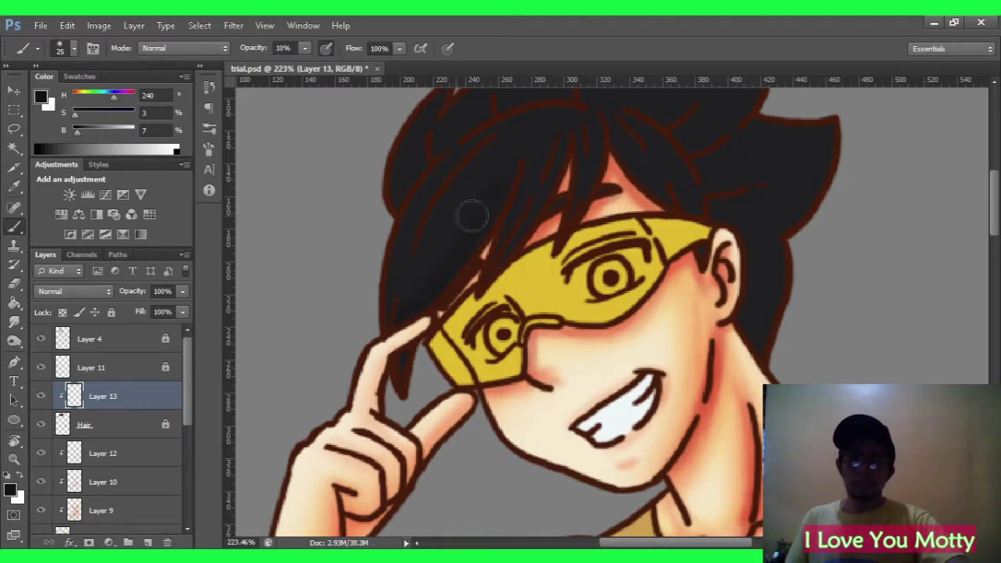
key(z)
scroll(471, 217, down, 2)
key(b)
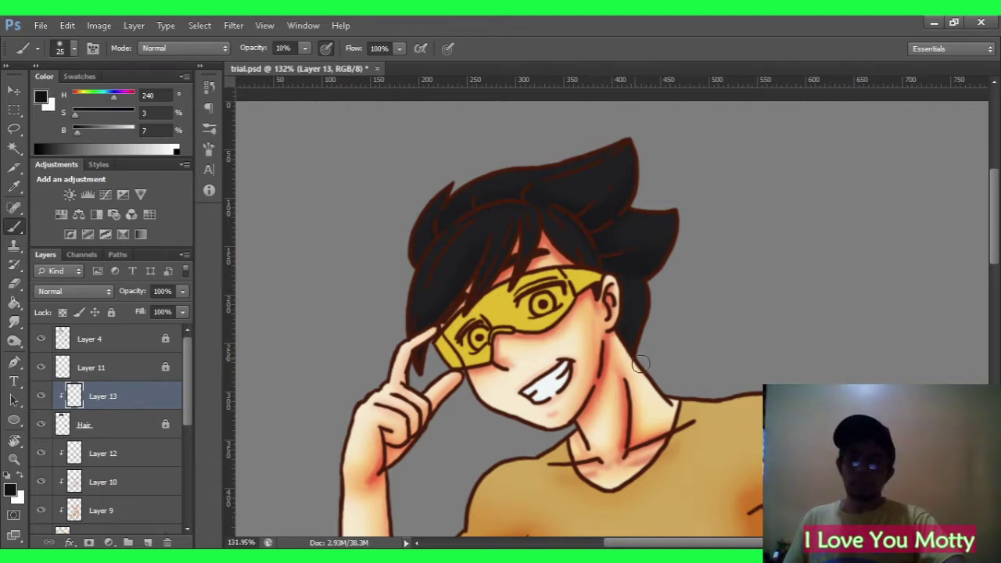
Continue the soft near-black shading over the belt, the pocket and the upper part of the hair.
key(z)
scroll(640, 364, down, 3)
scroll(460, 368, up, 3)
key(b)
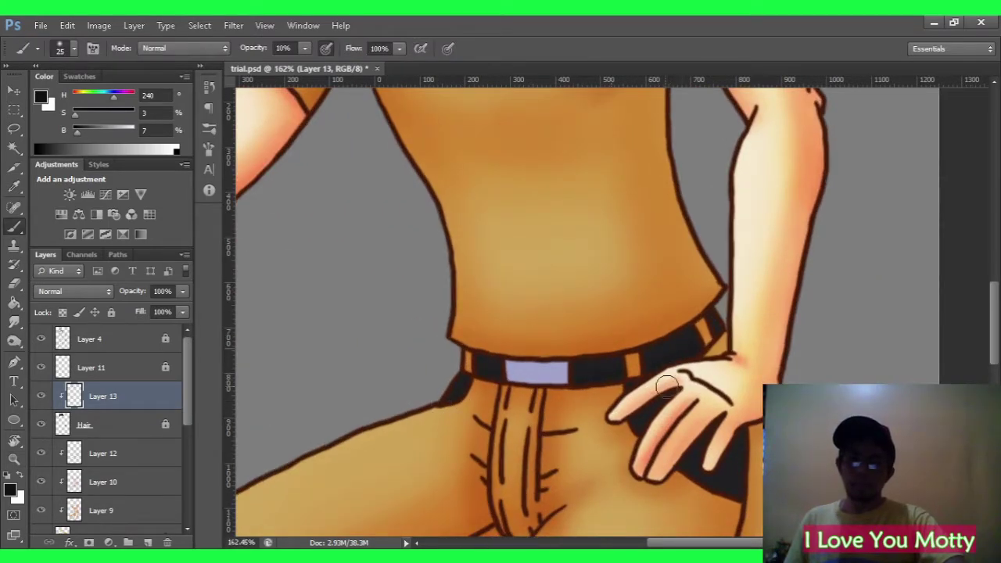
key(ctrl+0)
drag(501, 157, 531, 163)
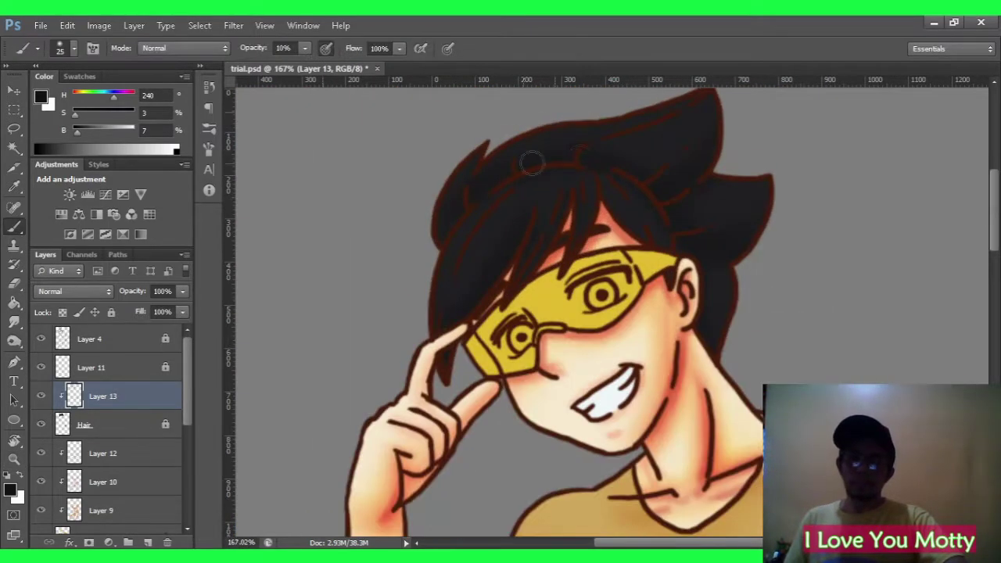
scroll(696, 167, up, 2)
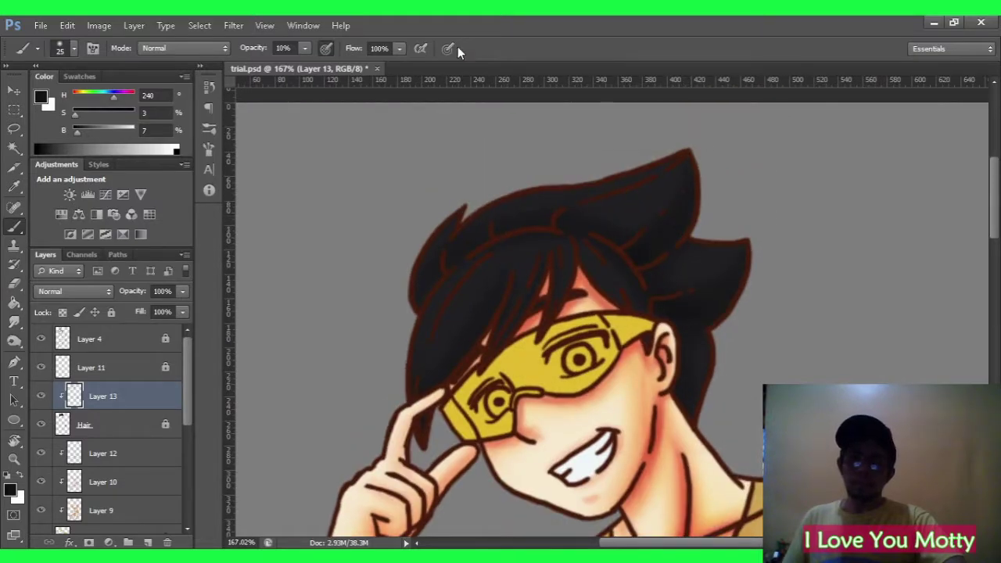
key(ctrl+0)
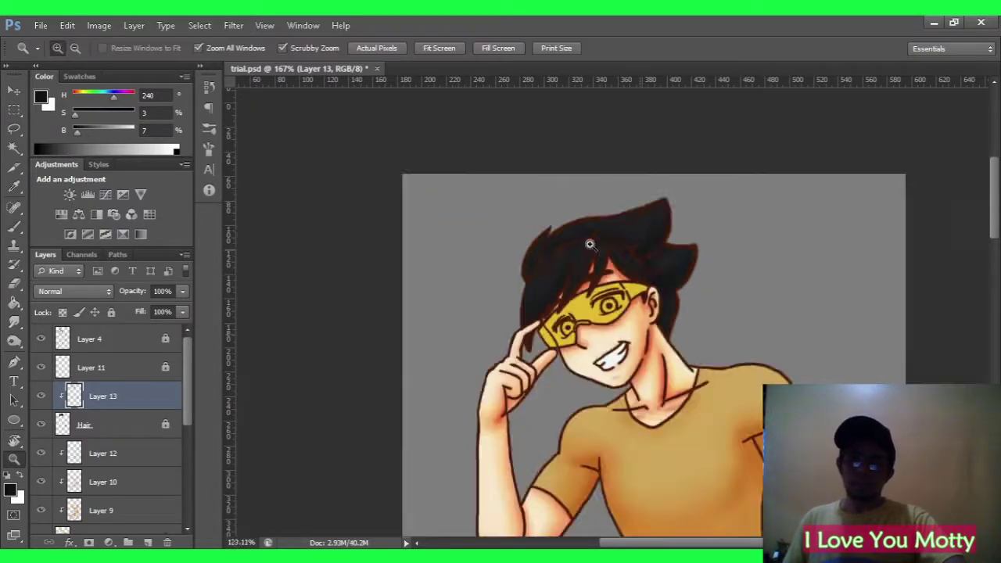
Deepen the hair shadows along the strands with a smaller 10 to 20 px brush in hue 240, saturation 1, brightness 2.
drag(587, 217, 618, 219)
alt+click(569, 280)
key(bracketleft)
key(bracketleft)
key(bracketleft)
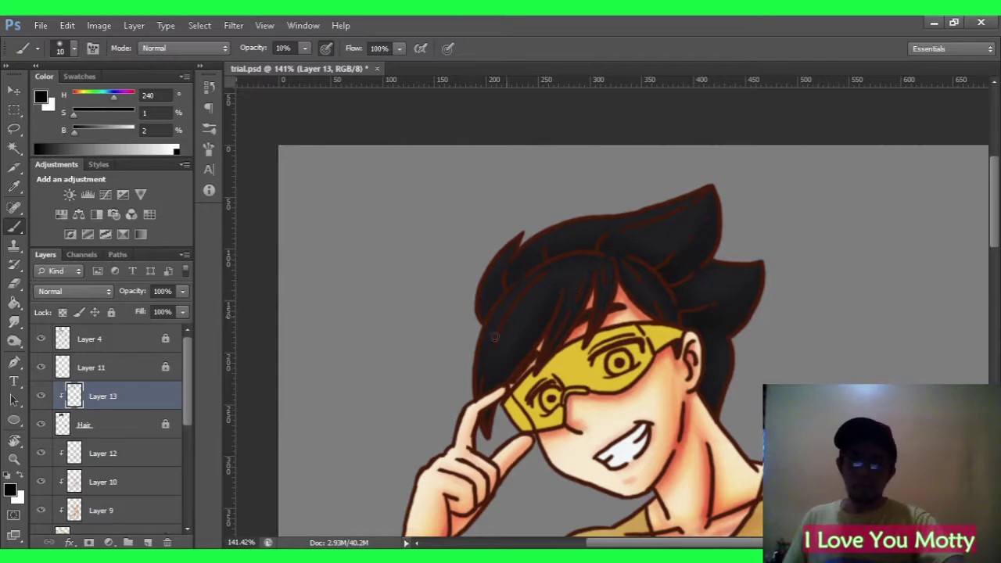
key(bracketright)
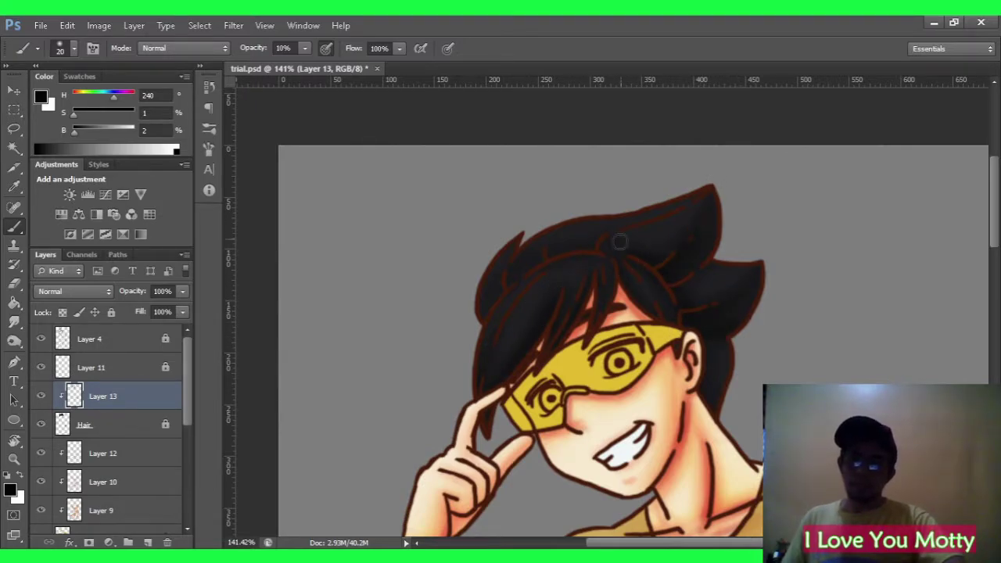
key(ctrl+space)
drag(588, 257, 657, 262)
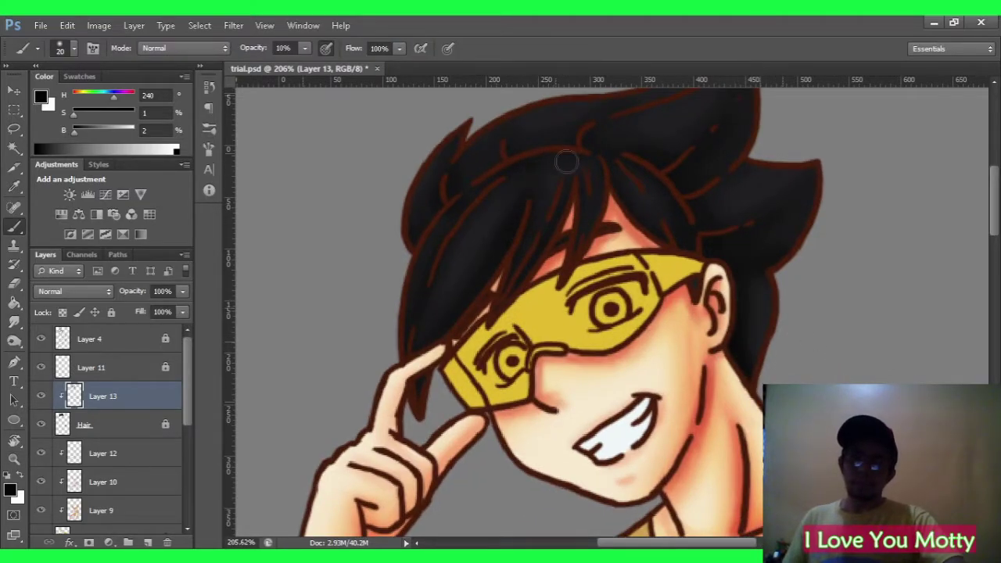
key(ctrl+alt+space)
drag(674, 182, 603, 220)
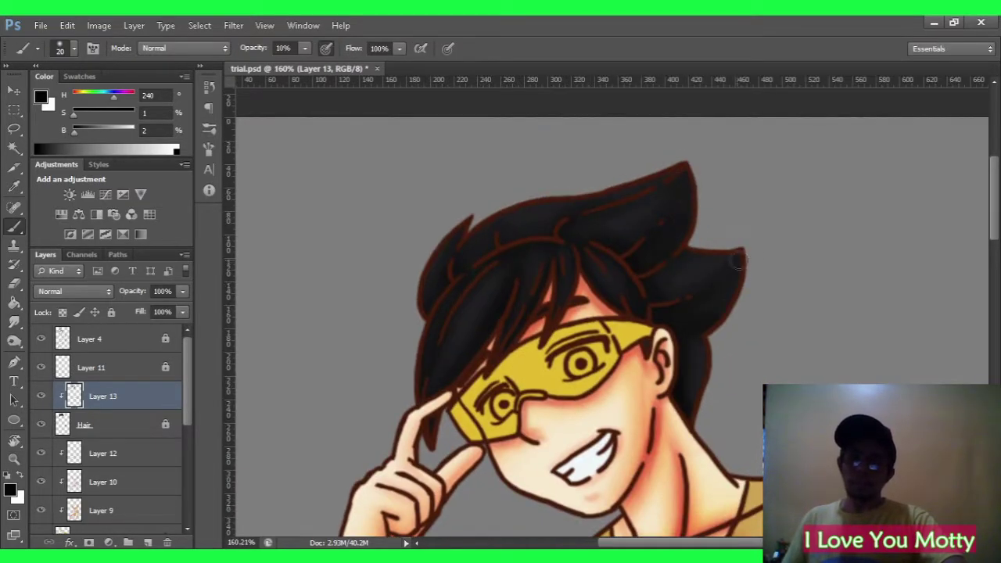
Darken the edges of the belt and the pocket with the 20 px near-black brush.
key(ctrl+alt+space)
drag(442, 293, 376, 298)
key(ctrl+space)
drag(578, 352, 505, 300)
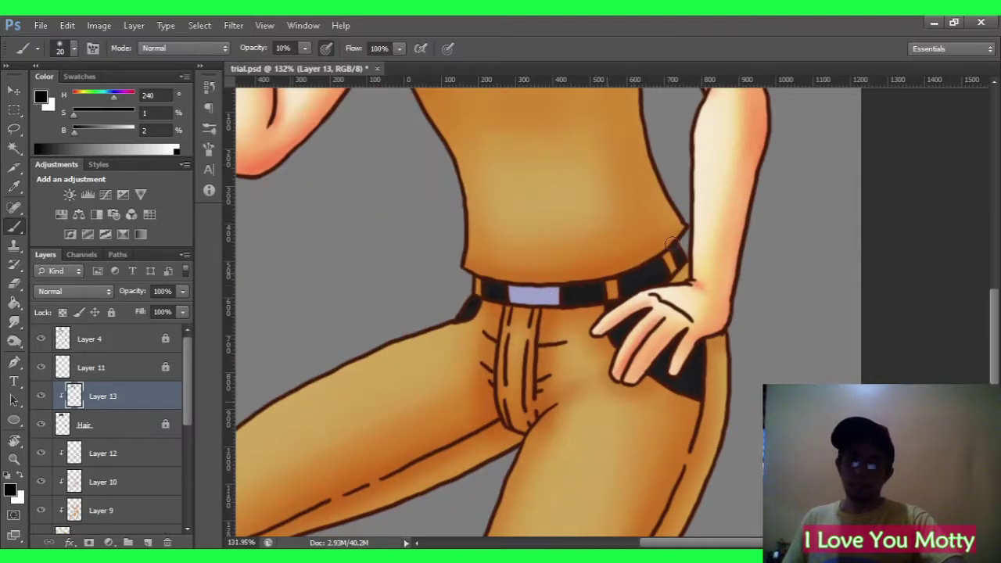
key(ctrl+alt+space)
drag(712, 342, 649, 342)
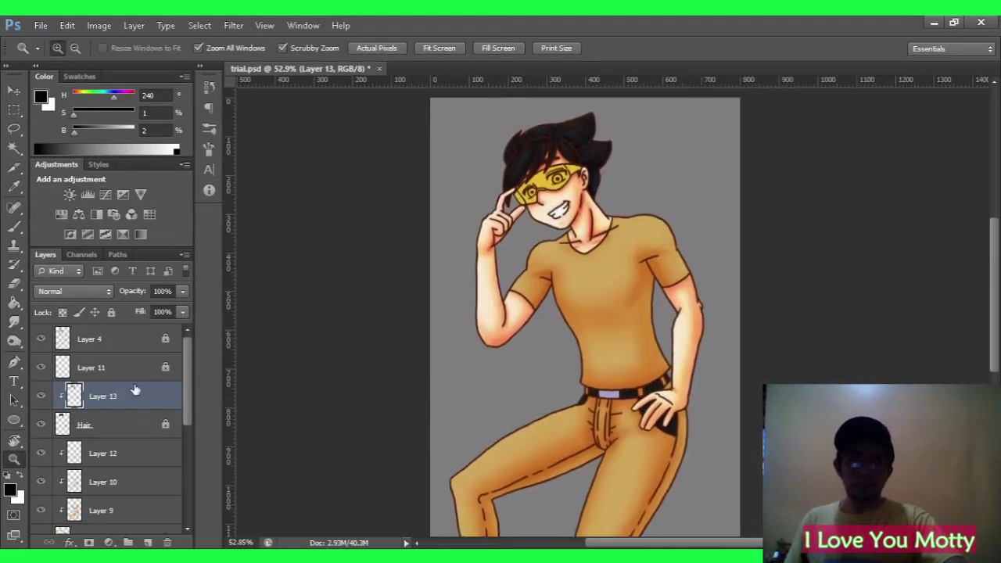
Add a clipped layer above Layer 13 and paint soft hair highlights in grey-lavender, hue 243, saturation 18, brightness 45, at 10% opacity.
key(ctrl+shift+alt+n)
key(ctrl+space)
drag(563, 145, 625, 141)
key(b)
alt+click(425, 319)
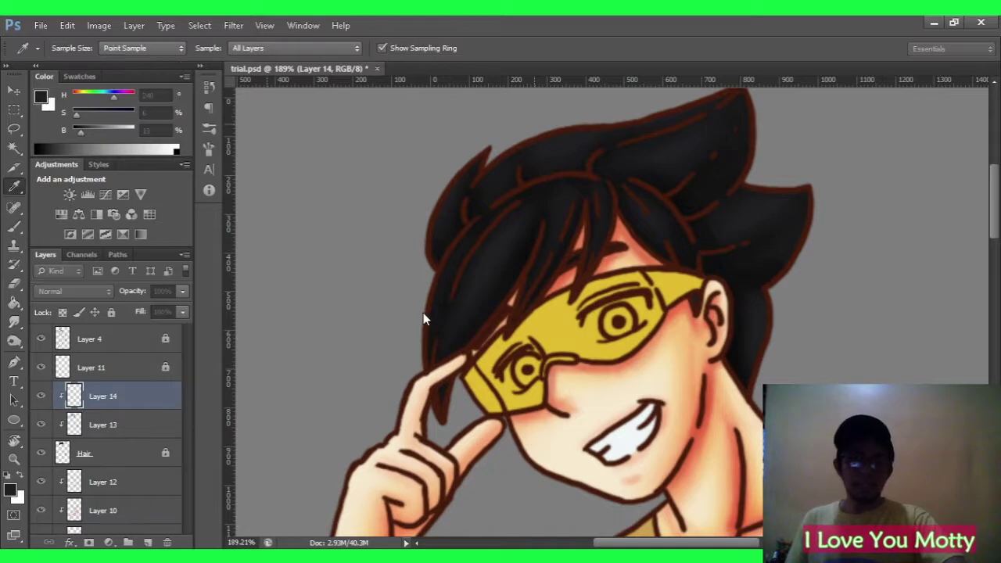
key(i)
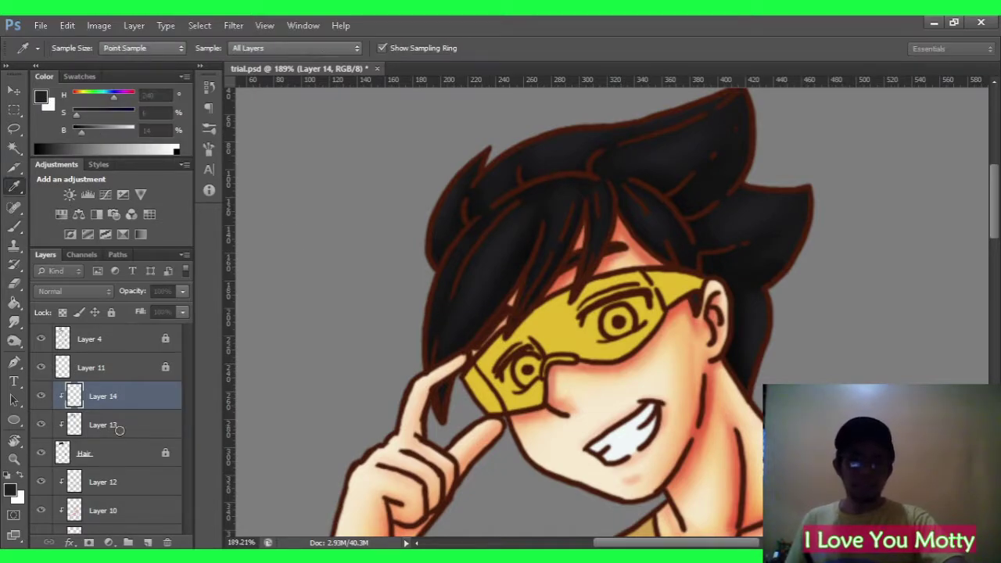
click(524, 214)
key(b)
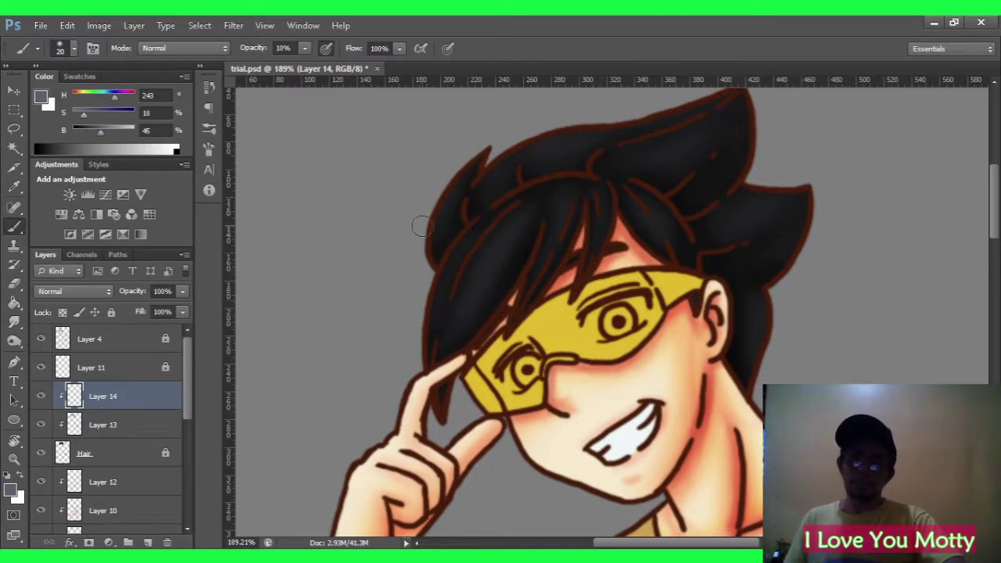
mouse_move(732, 219)
mouse_down()
mouse_move(665, 221)
mouse_move(751, 222)
mouse_up()
Paint broad soft highlights on the hair with a 35 px lavender brush, hue 232, saturation 28, brightness 88, at 10% opacity.
key(d)
key(0)
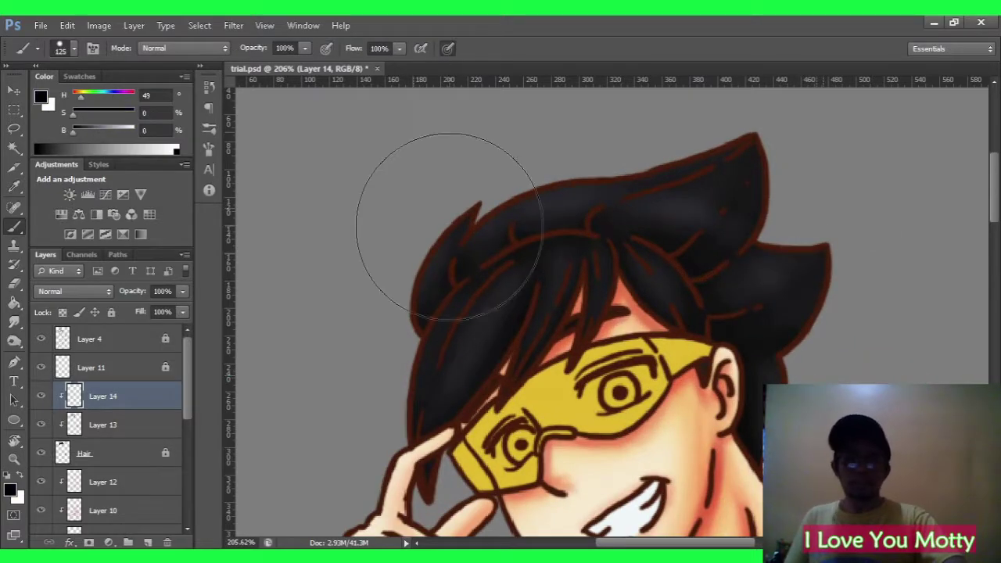
key(bracketleft)
alt+click(431, 352)
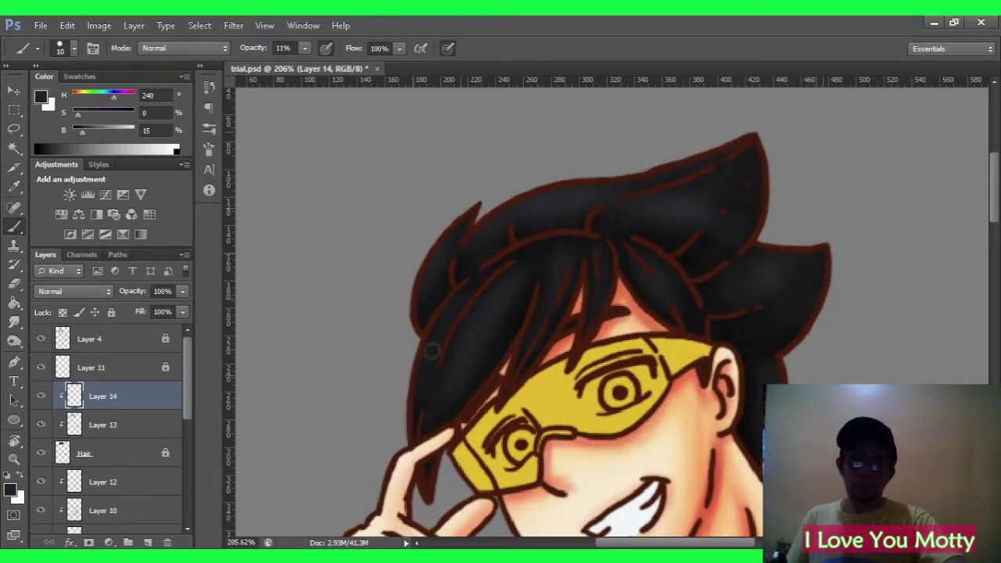
key(i)
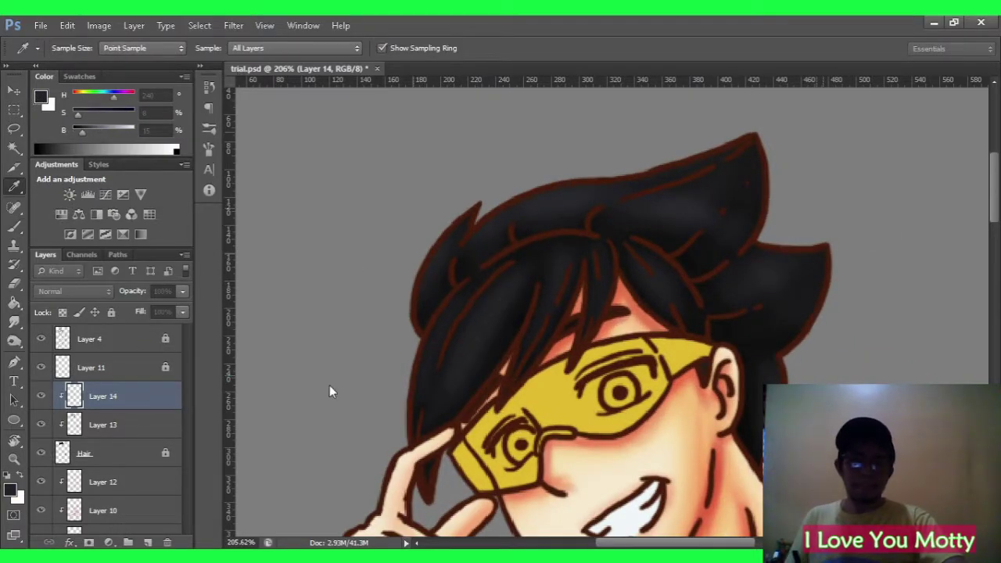
key(b)
key(1)
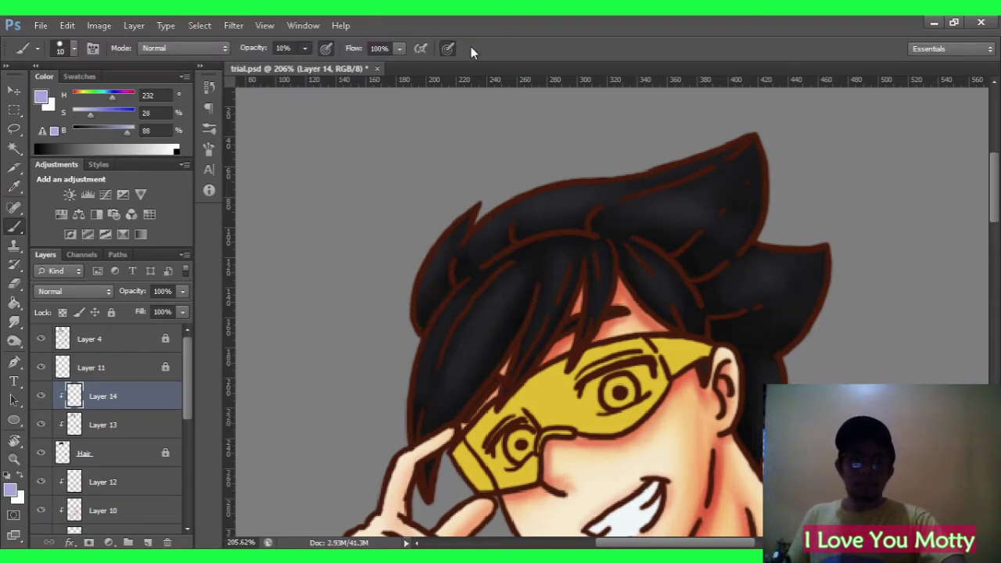
key(bracketright)
key(bracketright)
key(bracketright)
key(bracketright)
key(bracketright)
drag(494, 309, 556, 262)
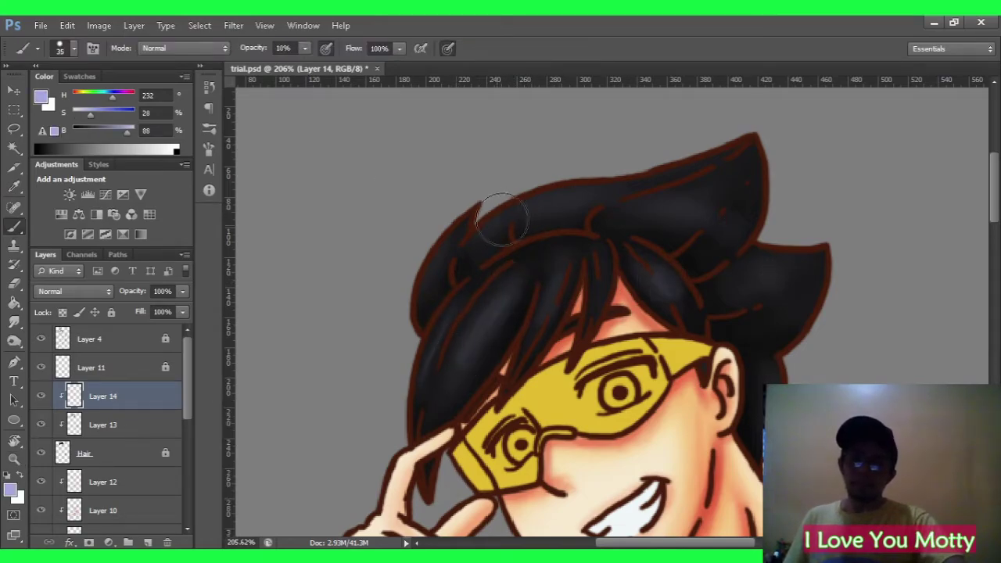
mouse_move(501, 219)
mouse_down()
mouse_move(641, 206)
mouse_move(771, 285)
mouse_up()
Refine the hair highlights along the individual strands with a 10 px lavender brush.
key(bracketleft)
key(bracketleft)
key(bracketleft)
key(bracketleft)
key(bracketleft)
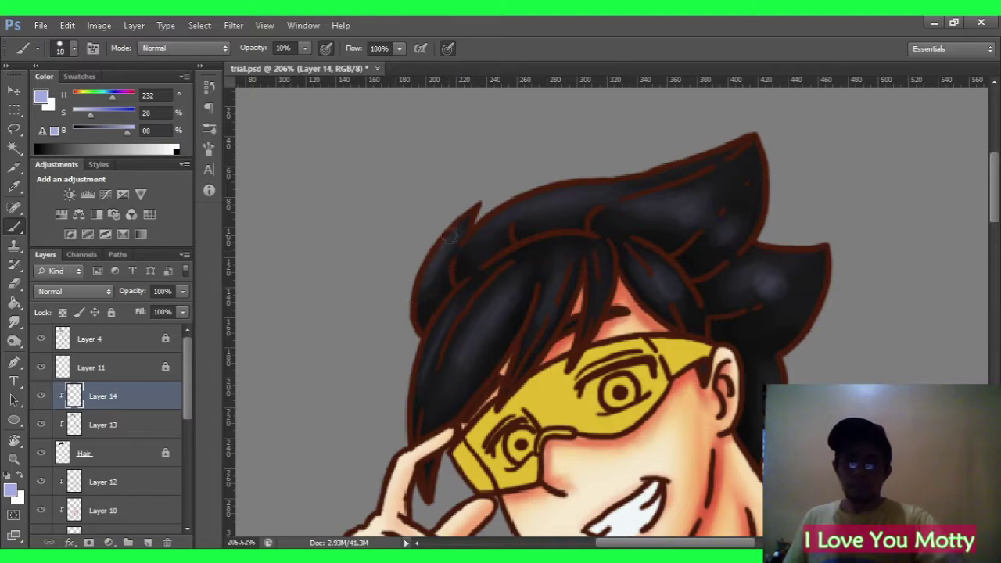
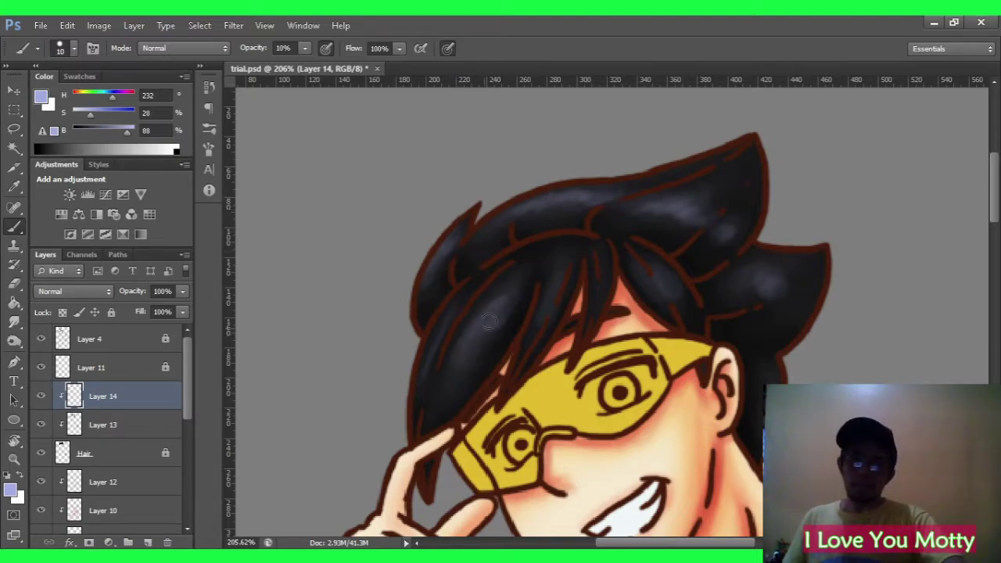
Softly shade the yellow glasses on Layer 9 in orange, hue 35, saturation 91, brightness 89, at 10% opacity.
key(z)
drag(648, 281, 192, 409)
scroll(118, 406, down, 2)
click(101, 462)
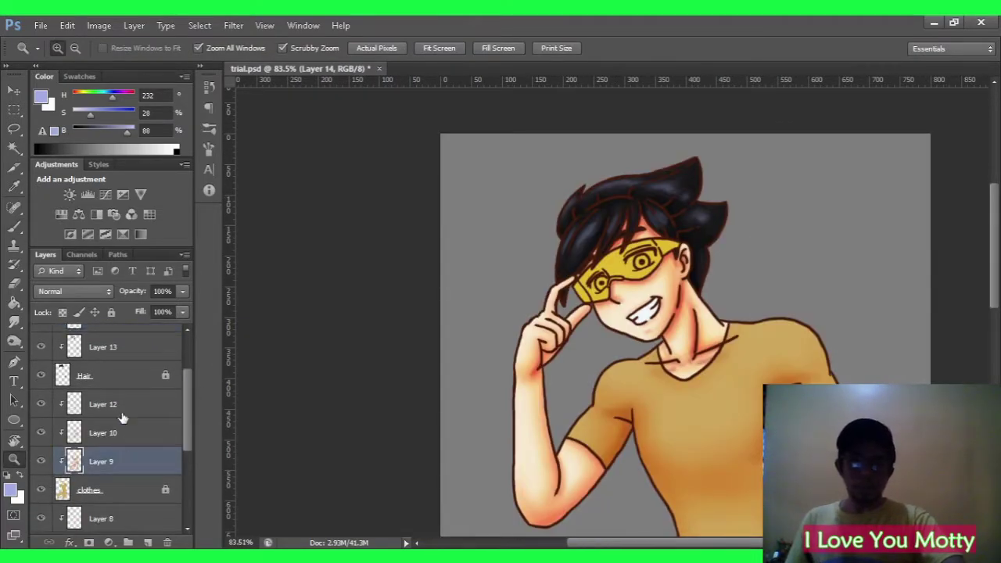
drag(639, 247, 704, 248)
key(i)
click(532, 266)
key(b)
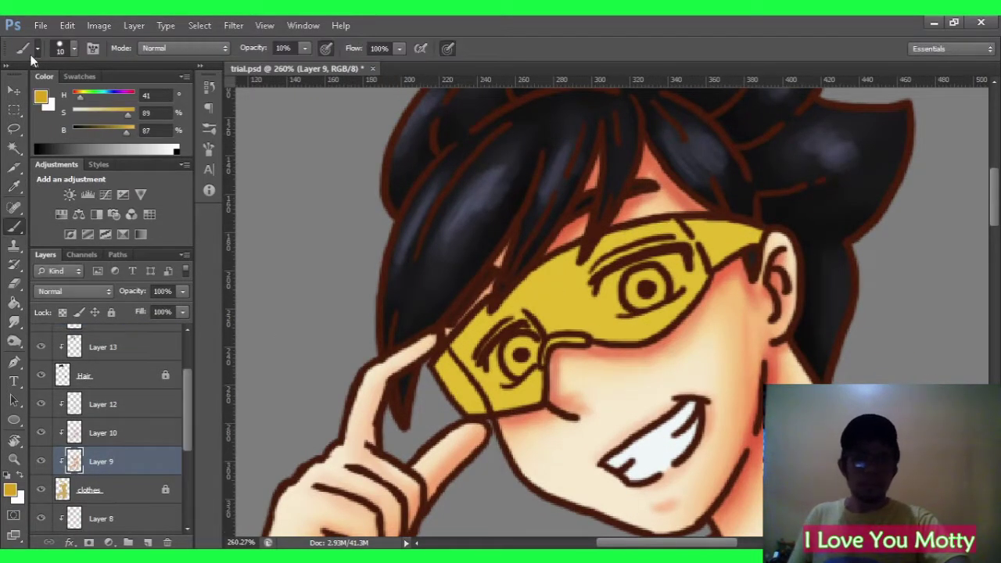
key(d)
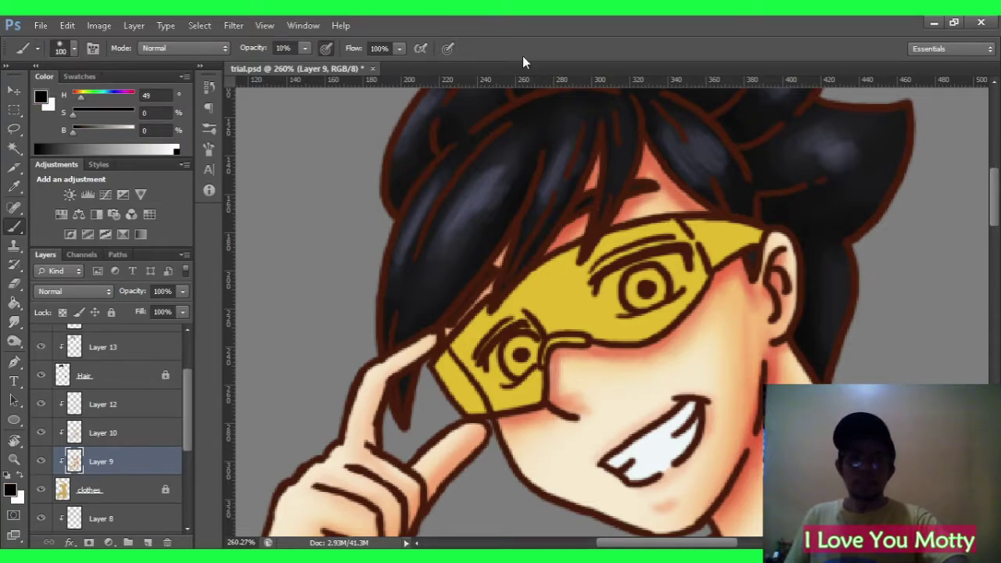
key(i)
click(486, 352)
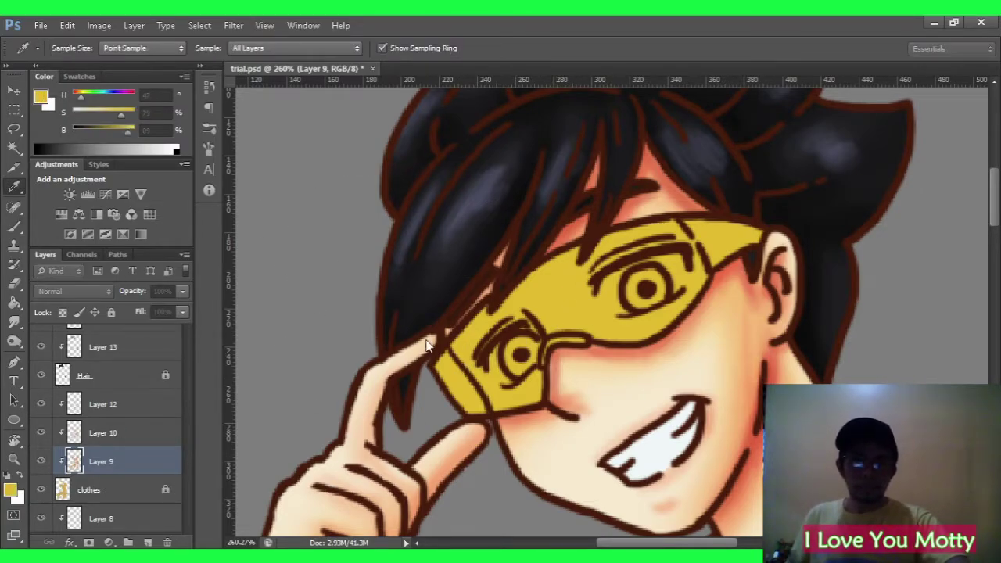
key(b)
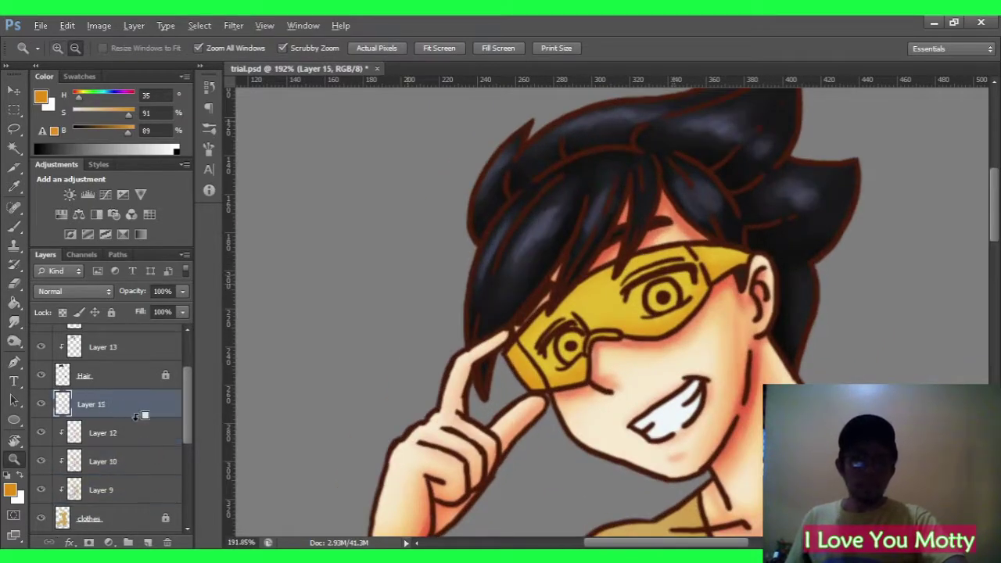
Clip Layer 15 above Layer 12 and lasso slanted reflection stripes across both lenses of the glasses.
key(b)
key(i)
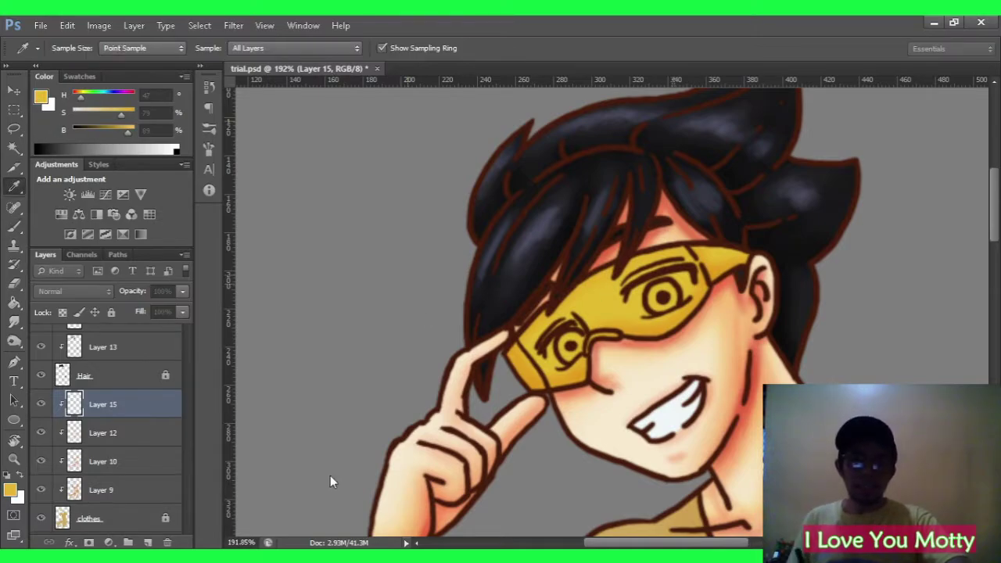
key(b)
alt+click(552, 309)
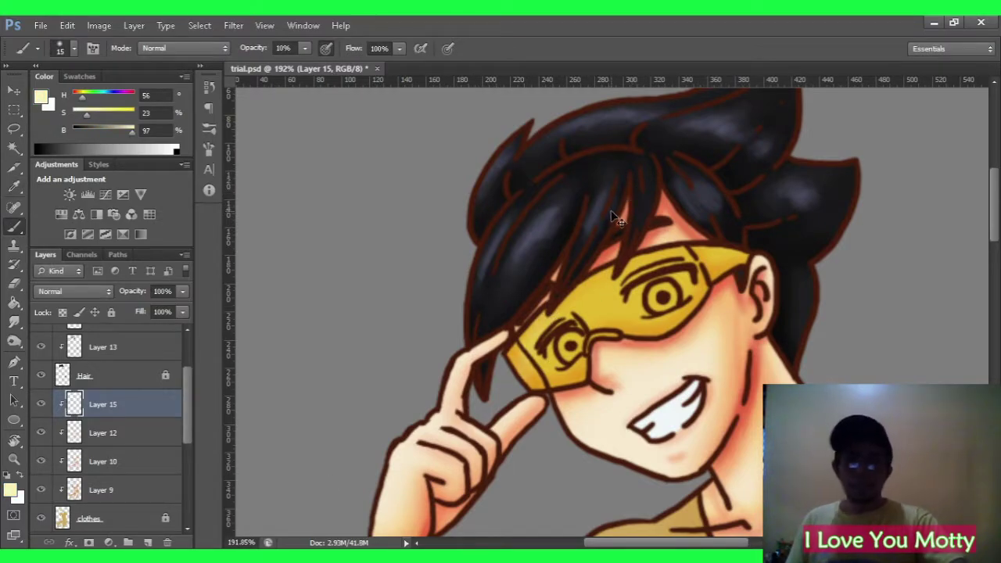
key(l)
drag(581, 272, 569, 345)
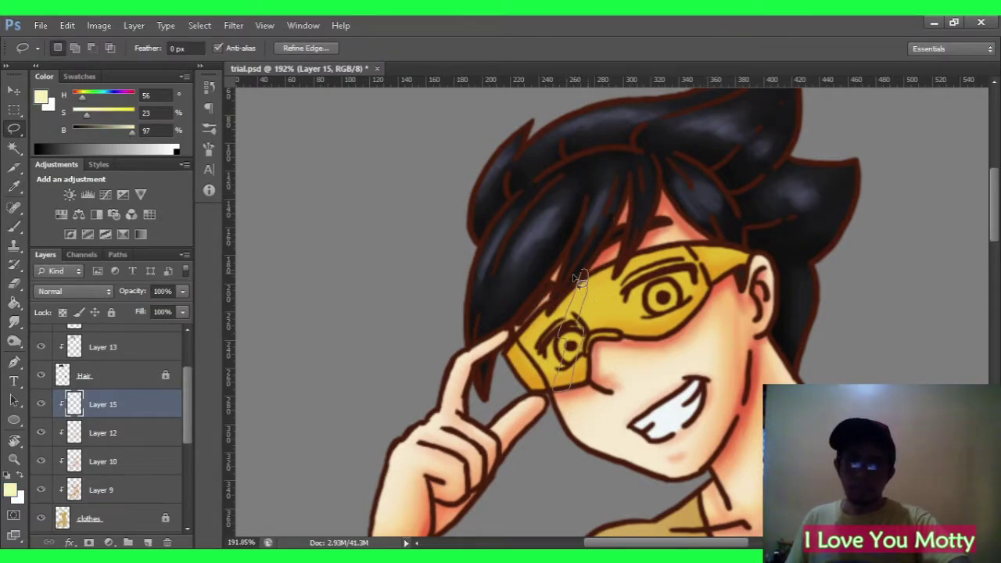
drag(579, 278, 554, 388)
drag(534, 301, 514, 382)
drag(649, 243, 630, 343)
drag(682, 238, 657, 341)
Try to fill the selected lens stripes with pale yellow, hue 56, saturation 23, brightness 97.
key(g)
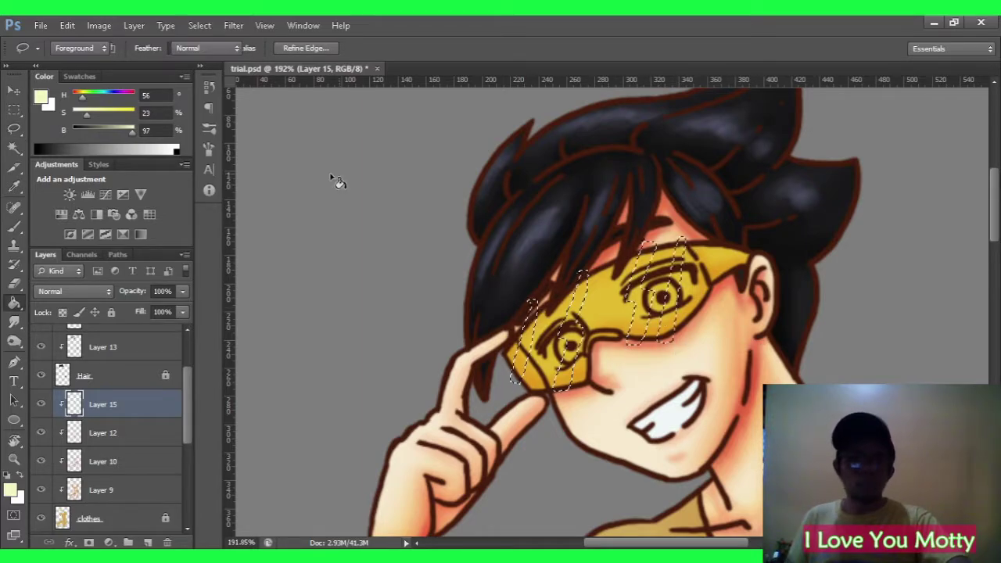
key(z)
drag(704, 281, 673, 280)
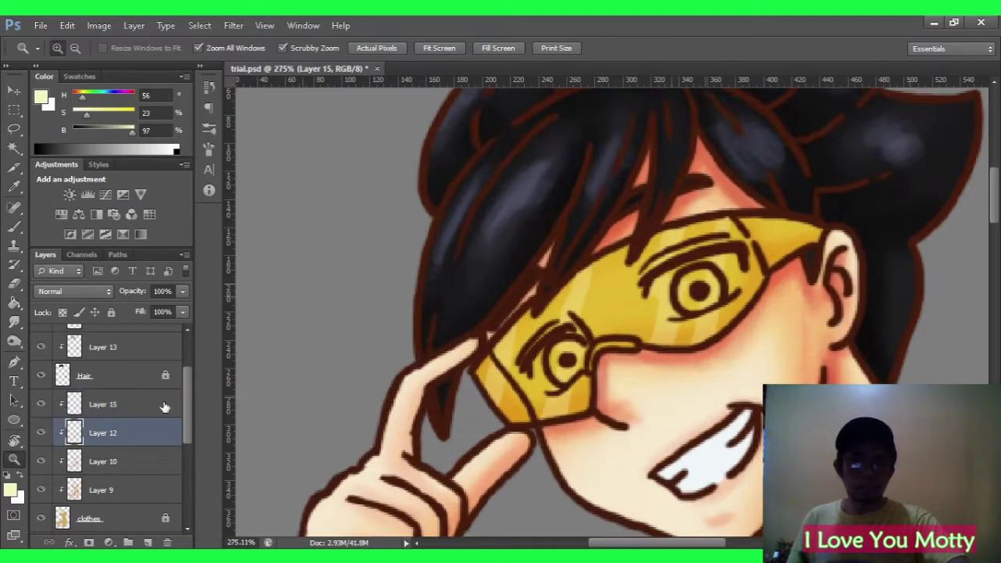
Fill the lens stripes on Layer 15 with light yellow, hue 54, saturation 41, brightness 97, at 100% opacity and deselect.
key(b)
key(g)
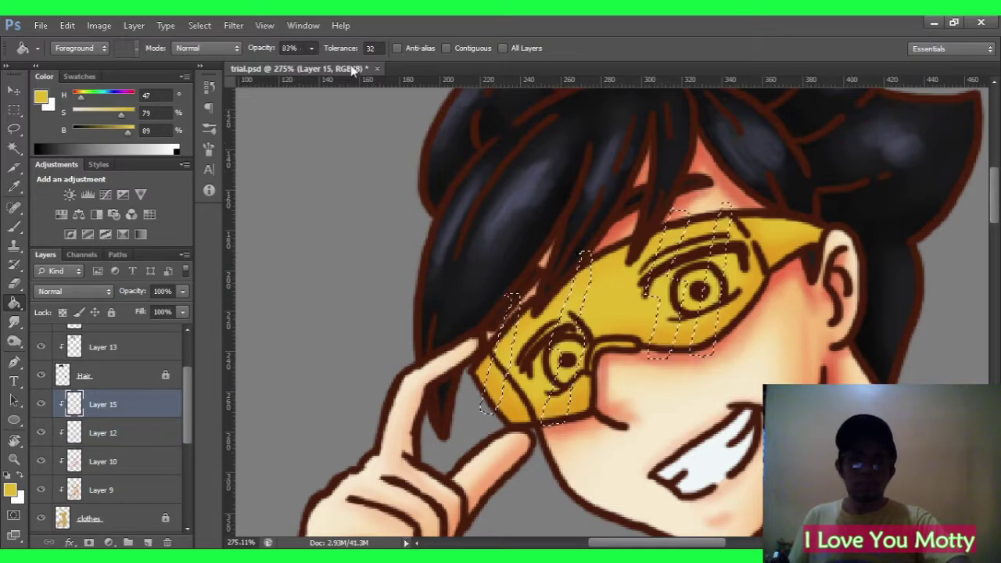
key(0)
alt+click(704, 263)
click(584, 289)
key(ctrl+d)
key(b)
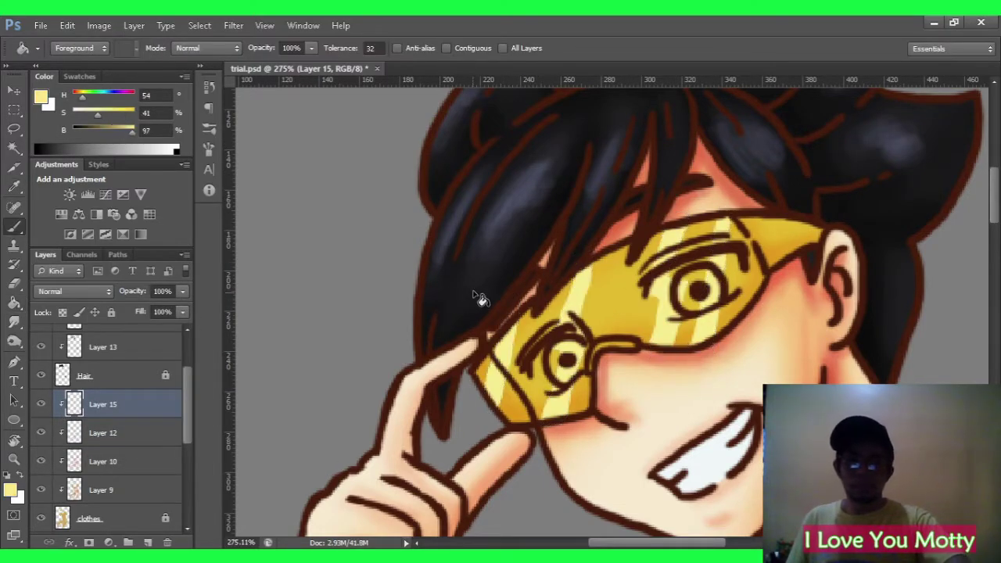
Touch up the glasses on Layer 12 with a 15 px orange brush, hue 35, saturation 90, brightness 89, at 10% opacity, and save.
key(d)
alt+click(609, 293)
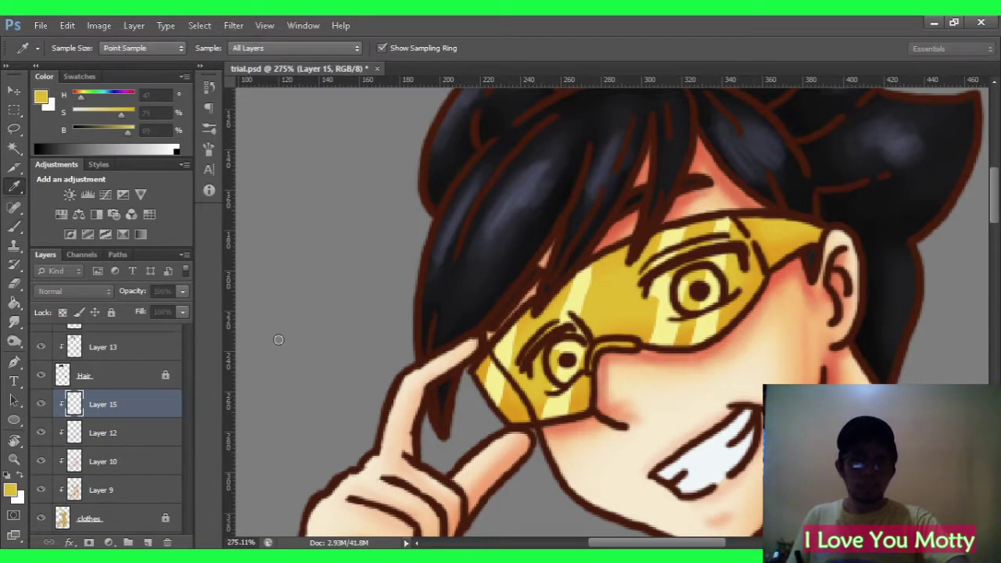
alt+click(547, 270)
key(1)
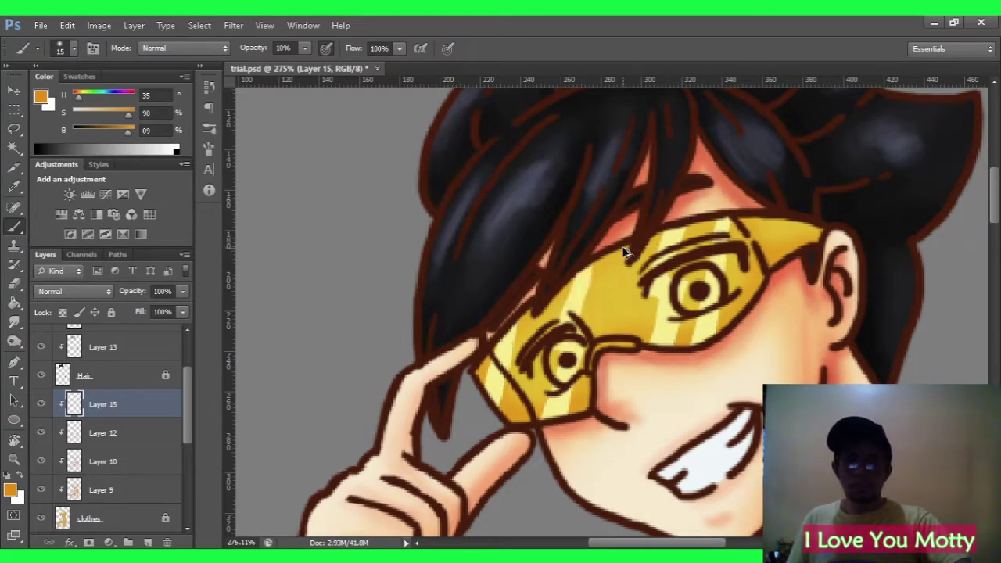
key(alt+bracketleft)
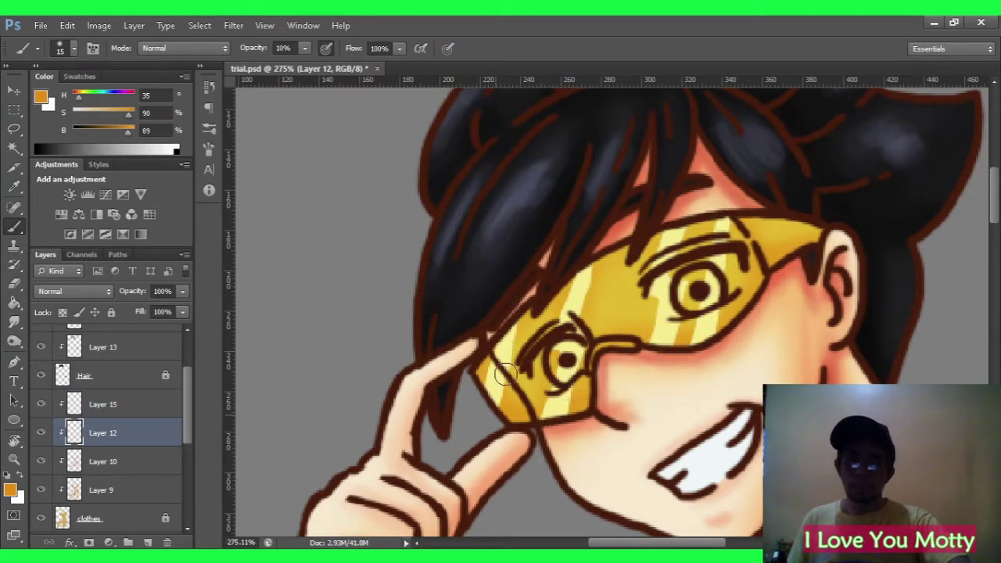
key(z)
drag(705, 293, 665, 219)
key(ctrl+s)
Shade the teeth on Layer 9 with a 15 px pale blue brush, hue 210, saturation 18, brightness 96, at 10% opacity, and save.
drag(637, 175, 689, 176)
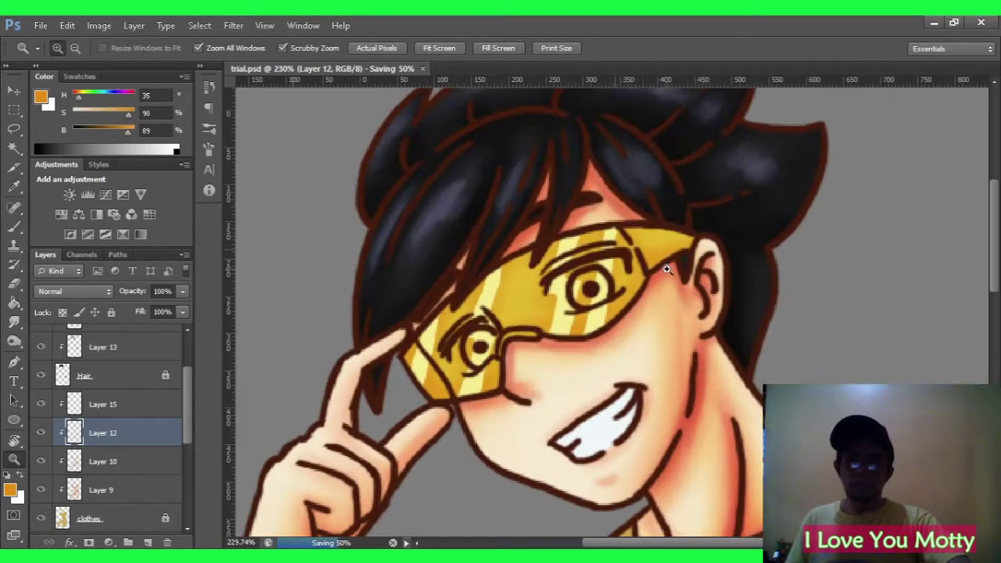
key(alt+bracketleft)
key(alt+bracketleft)
key(i)
click(604, 415)
click(626, 395)
key(b)
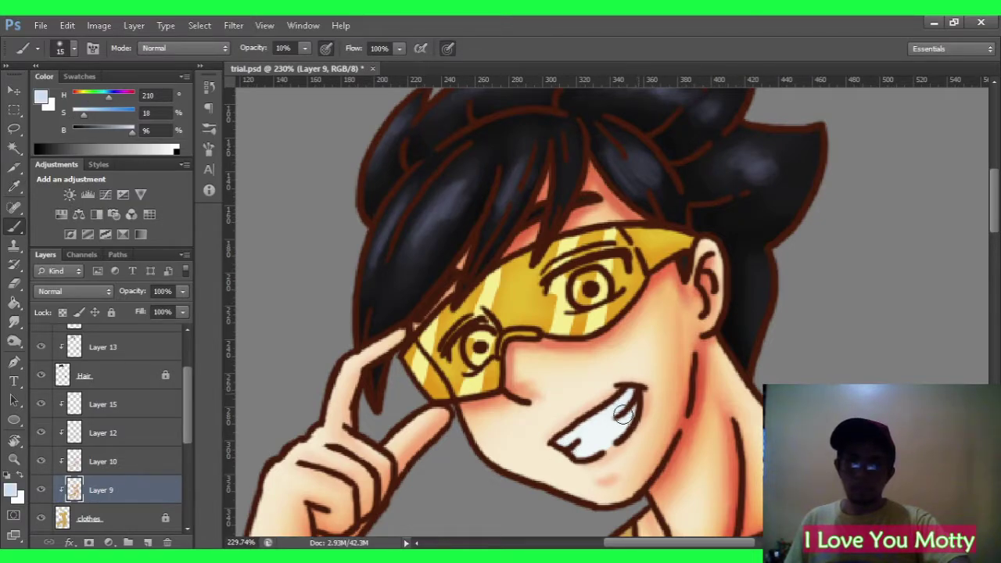
key(z)
drag(623, 415, 516, 403)
key(ctrl+s)
Hide the grey background Layer 1, fill a new layer just above it with white, and save.
scroll(193, 506, down, 3)
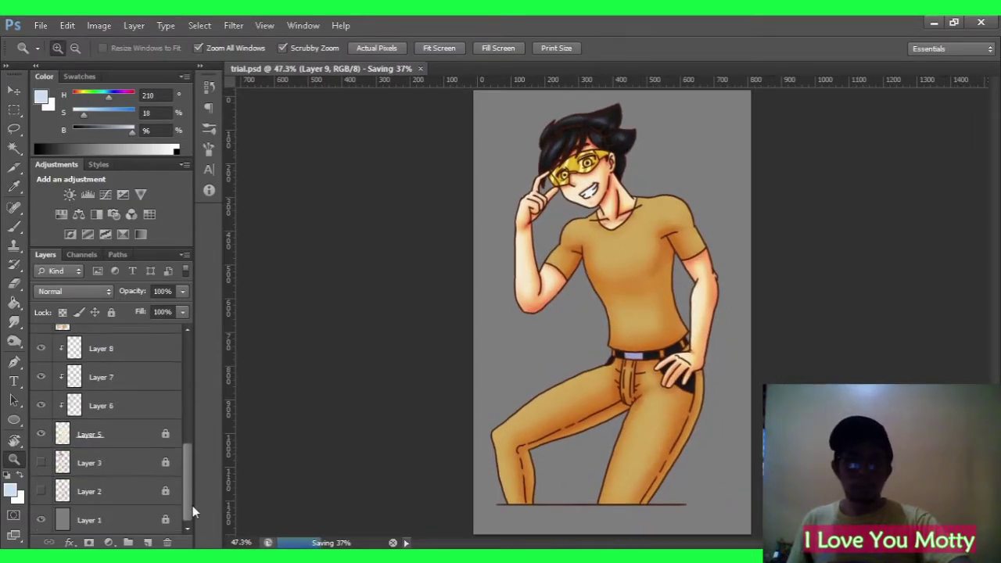
scroll(184, 444, up, 5)
scroll(184, 443, down, 5)
click(40, 521)
ctrl+click(147, 542)
key(g)
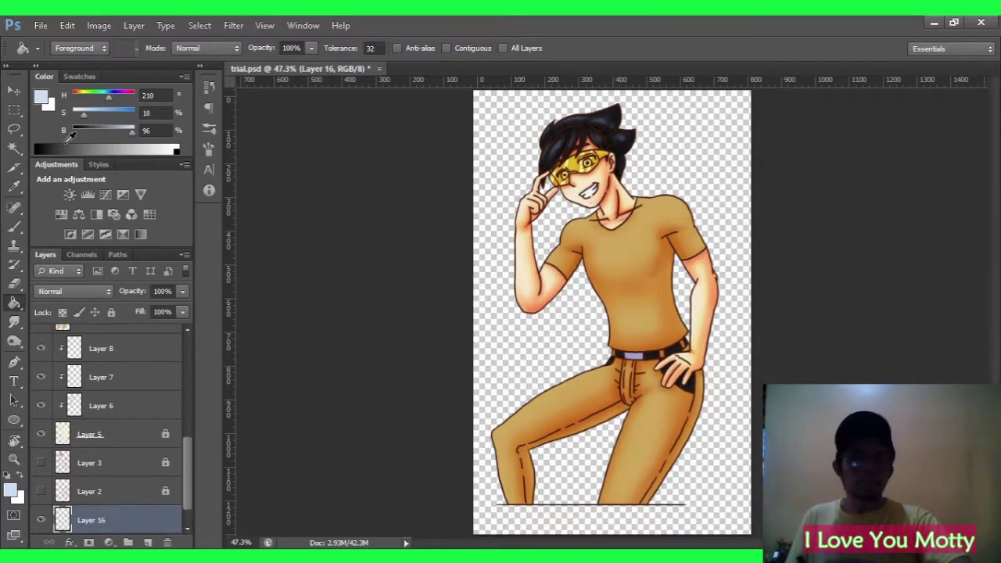
key(x)
click(583, 239)
key(ctrl+s)
Duplicate the Layer 4 line art and group the original with the colour and shading layers.
key(z)
drag(579, 165, 613, 148)
scroll(182, 324, up, 4)
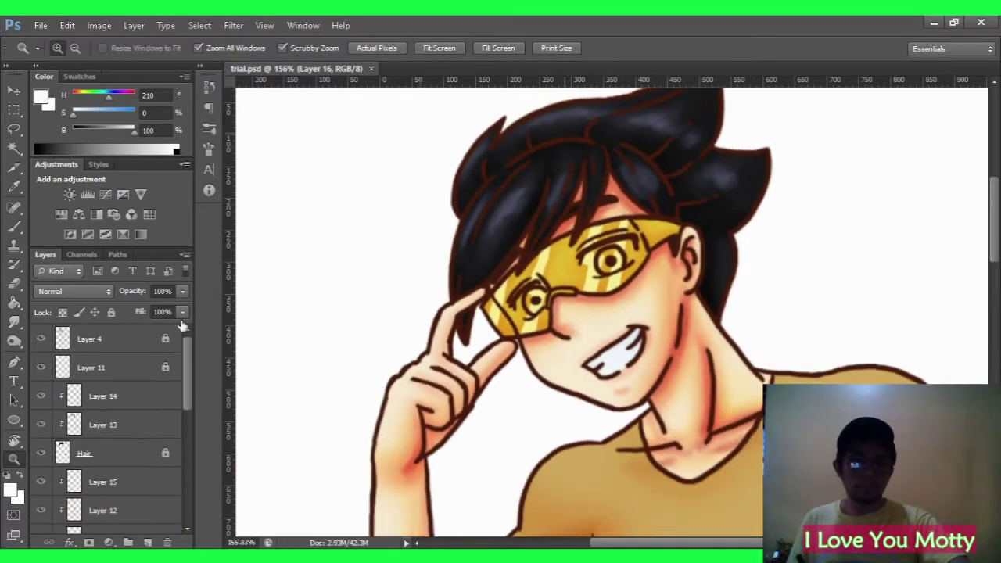
click(156, 343)
key(ctrl+j)
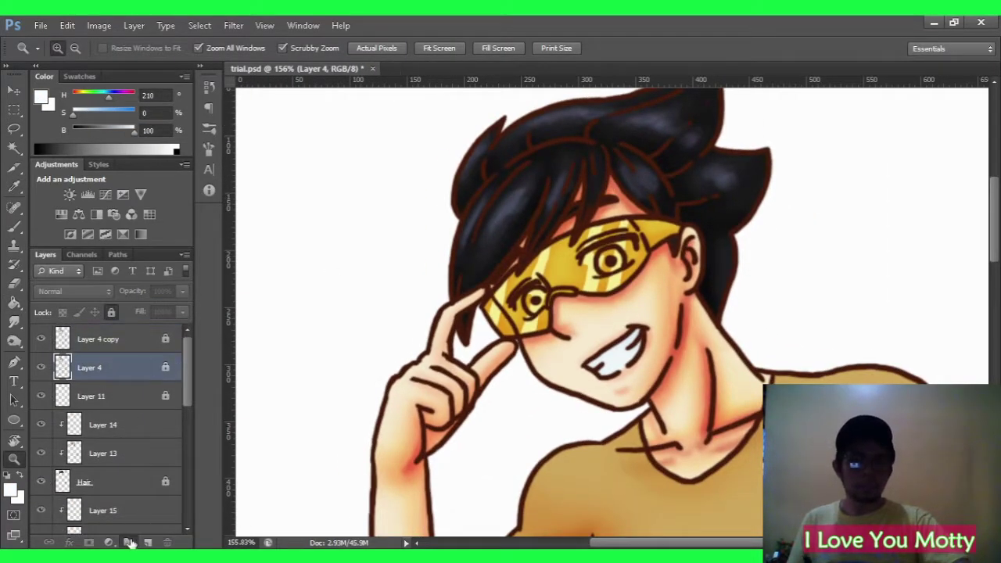
drag(187, 368, 186, 438)
key(ctrl+alt+a)
key(ctrl+g)
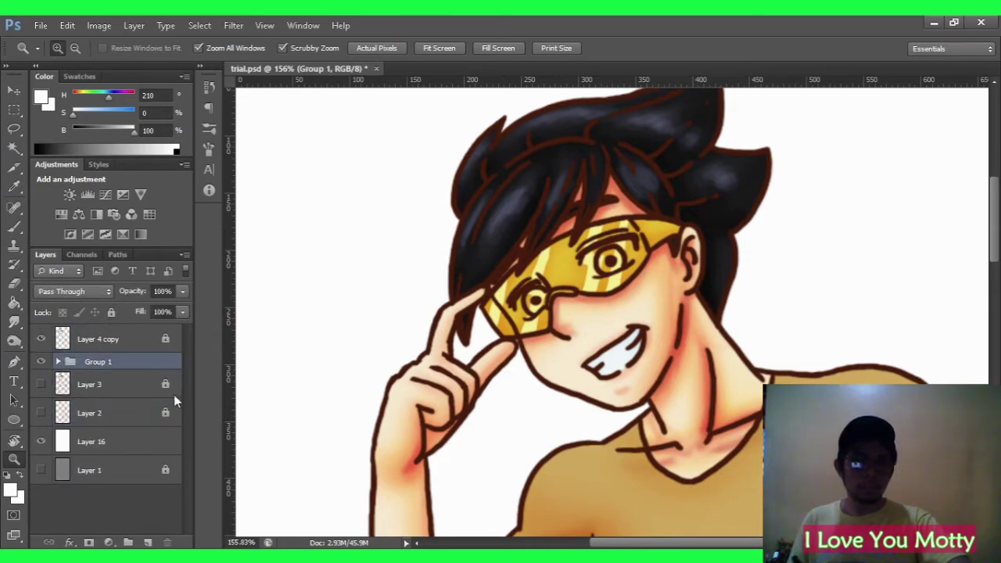
Merge a copy of the grouped artwork into a single layer and keep the original group hidden.
key(ctrl+e)
key(ctrl+z)
key(ctrl+shift+alt+e)
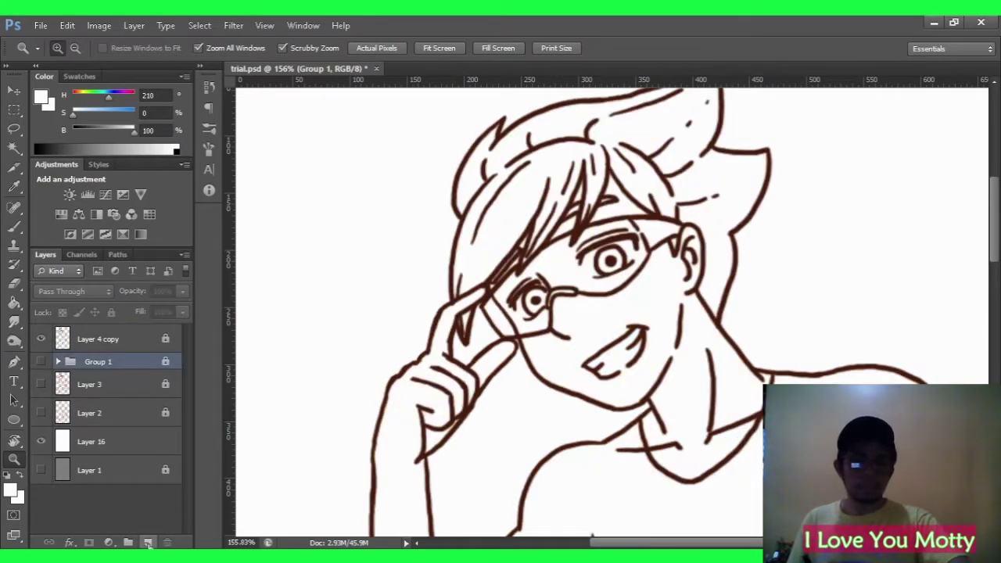
Duplicate the Layer 4 copy line art and hide the new duplicate.
click(117, 339)
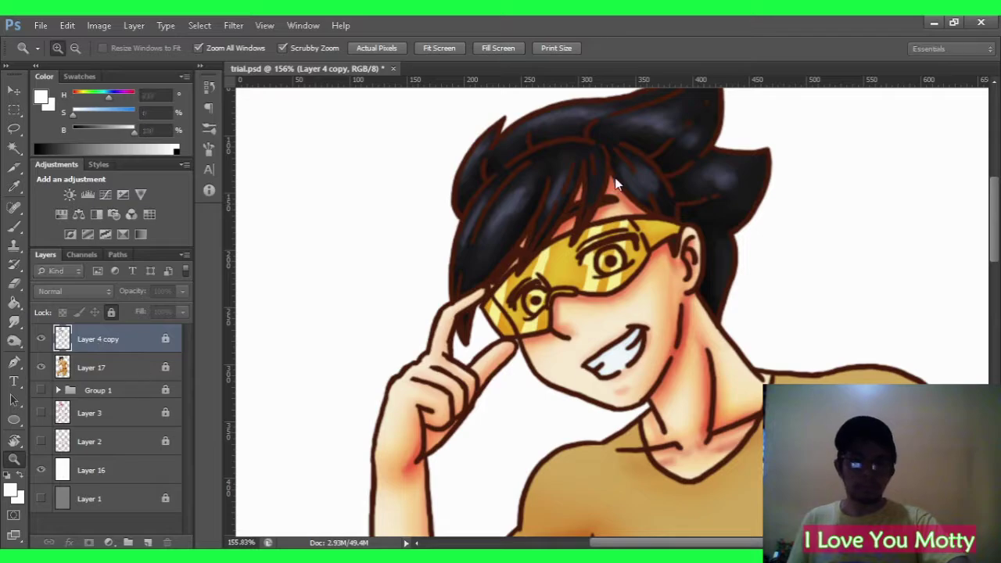
key(ctrl+j)
click(41, 367)
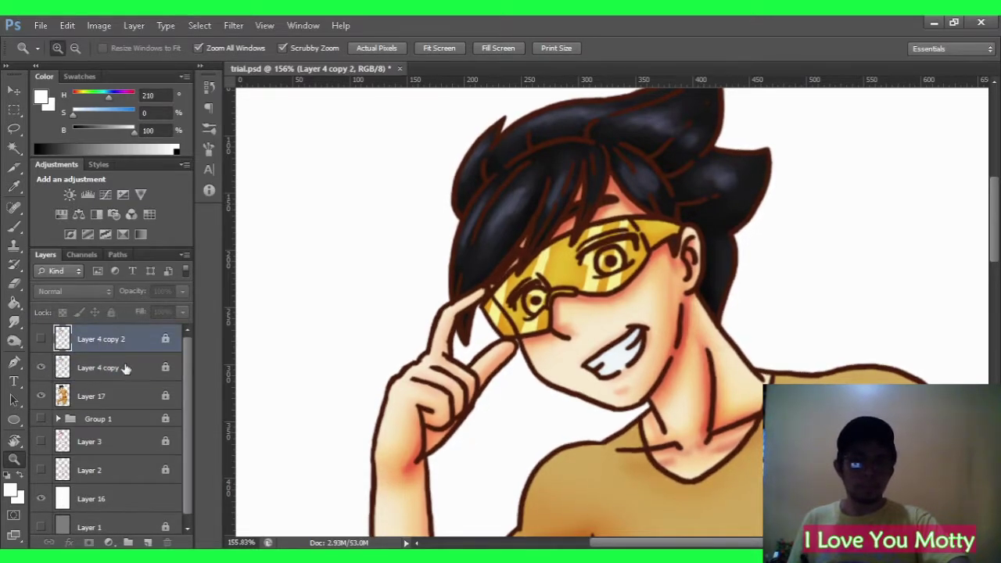
Add a clipped layer above Layer 4 copy and recolour the hair's line art near-black, brightness 8, with a 25 px brush at 100% opacity.
key(ctrl+shift+alt+n)
key(ctrl+alt+g)
drag(348, 275, 369, 262)
key(b)
scroll(484, 266, up, 3)
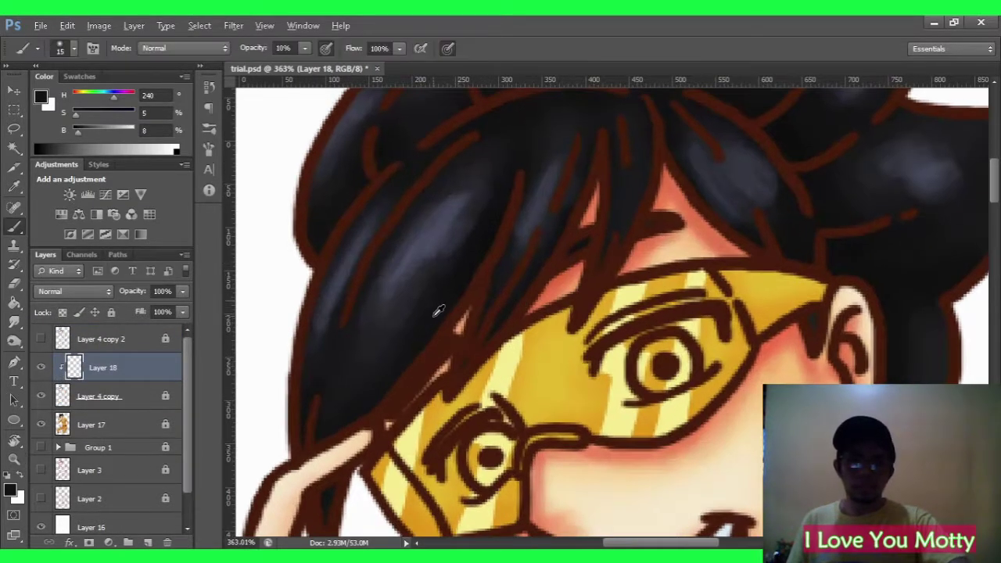
key(bracketright)
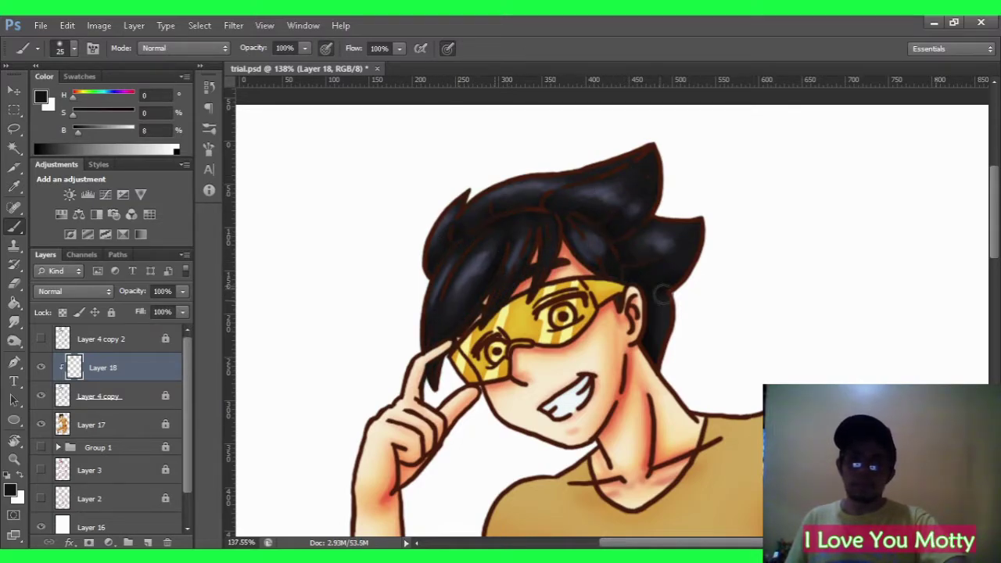
Add a new layer above Layer 18 and save the file.
key(z)
scroll(727, 245, down, 5)
scroll(440, 242, up, 4)
key(ctrl+shift+alt+n)
key(ctrl+s)
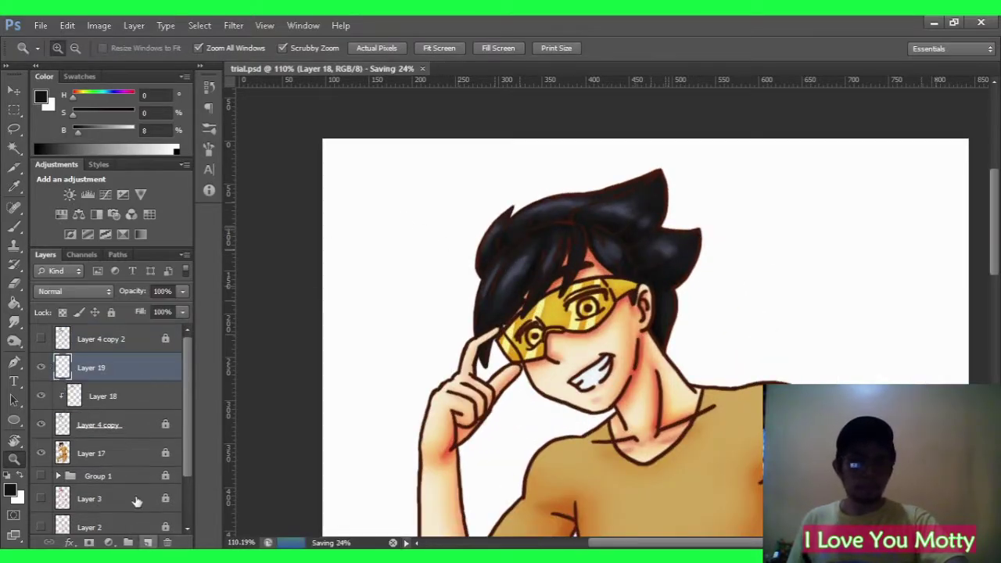
Set Layer 19 to Color Dodge and try a 50 px blue brush stroke, hue 208, saturation 91, brightness 93, along the hair's edge.
key(shift+alt+d)
key(b)
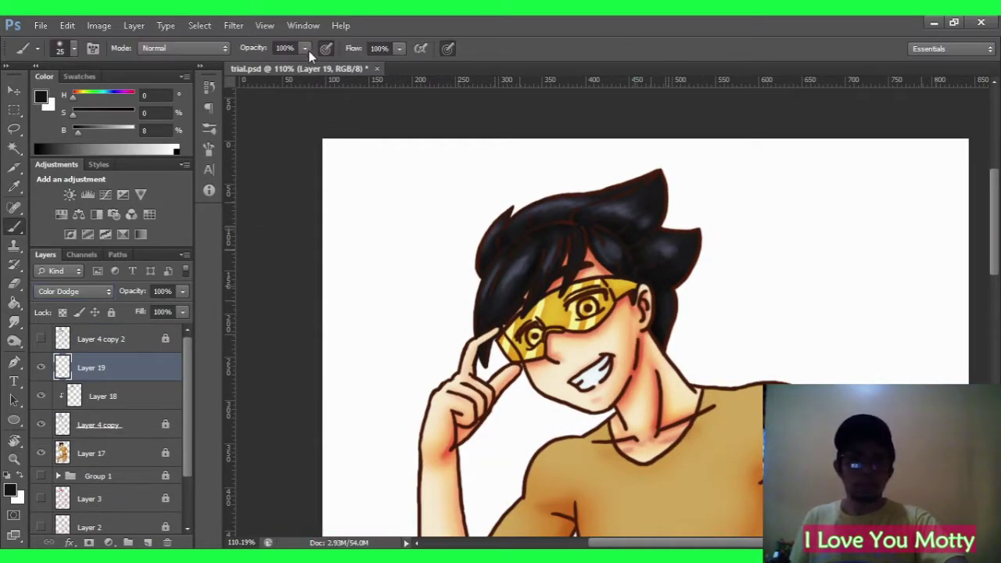
key(i)
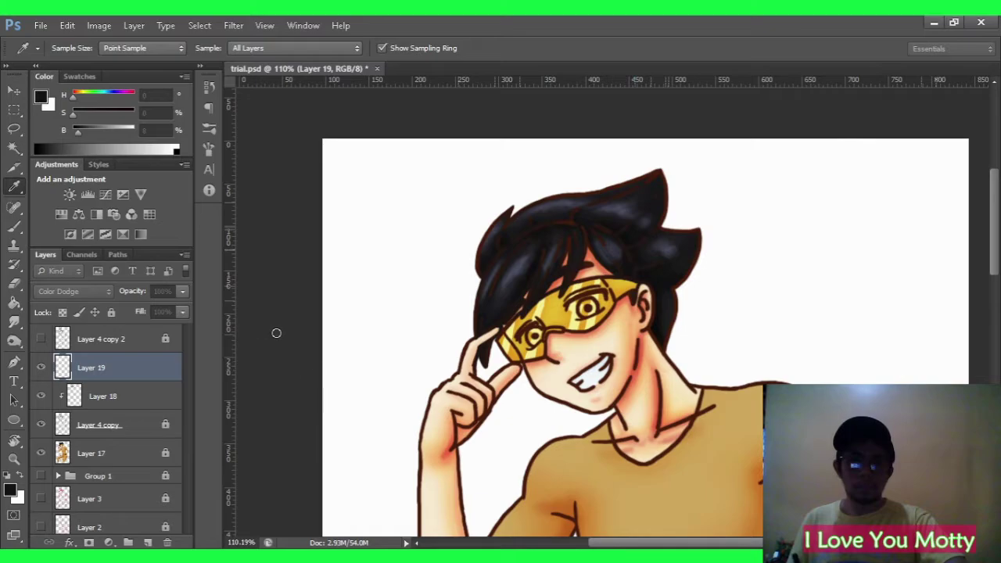
key(b)
key(ctrl+a)
drag(501, 223, 478, 270)
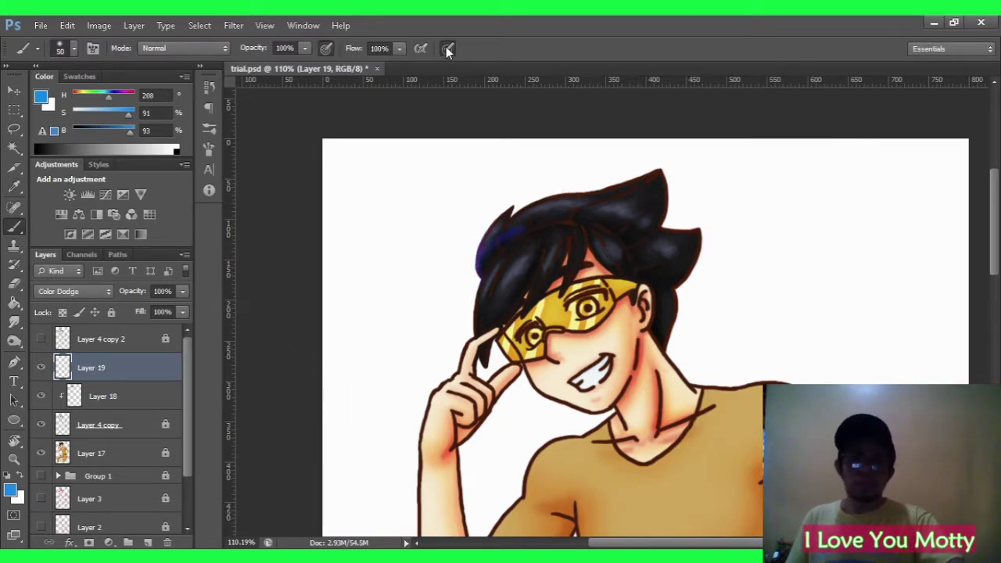
Undo the strong blue test strokes and tint the hair softly with the same blue at 10% brush opacity.
key(ctrl+z)
key(3)
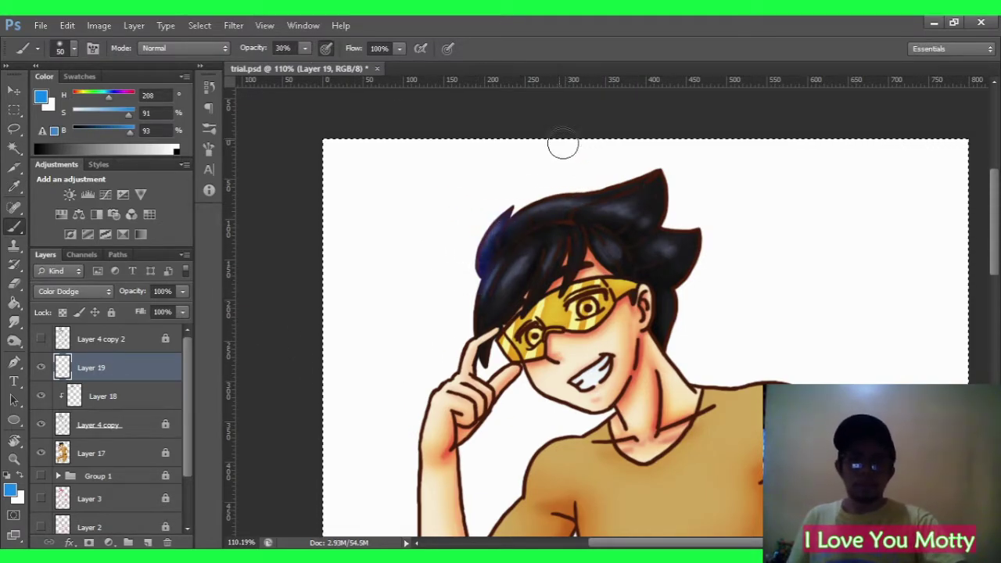
drag(500, 223, 479, 270)
key(1)
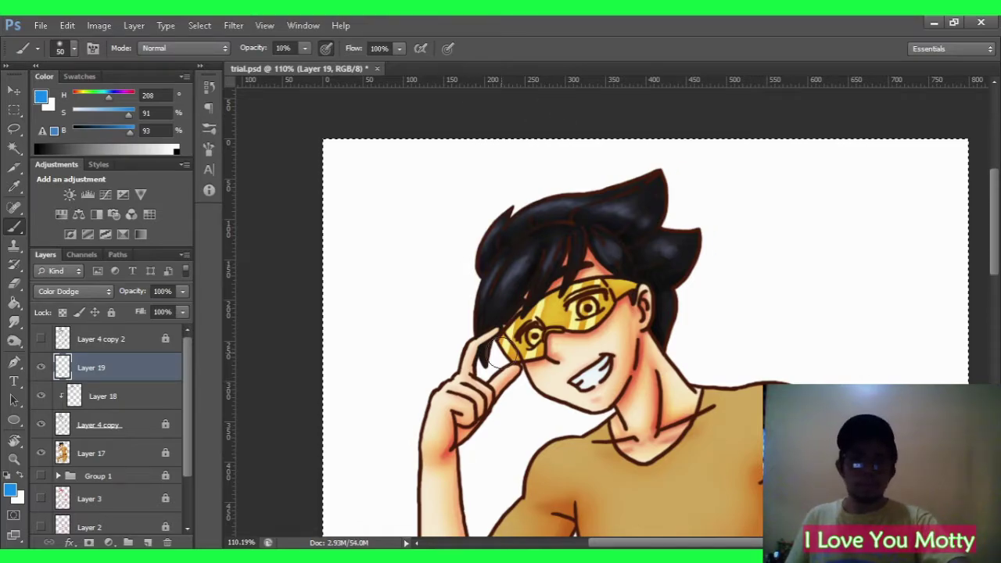
drag(739, 239, 715, 234)
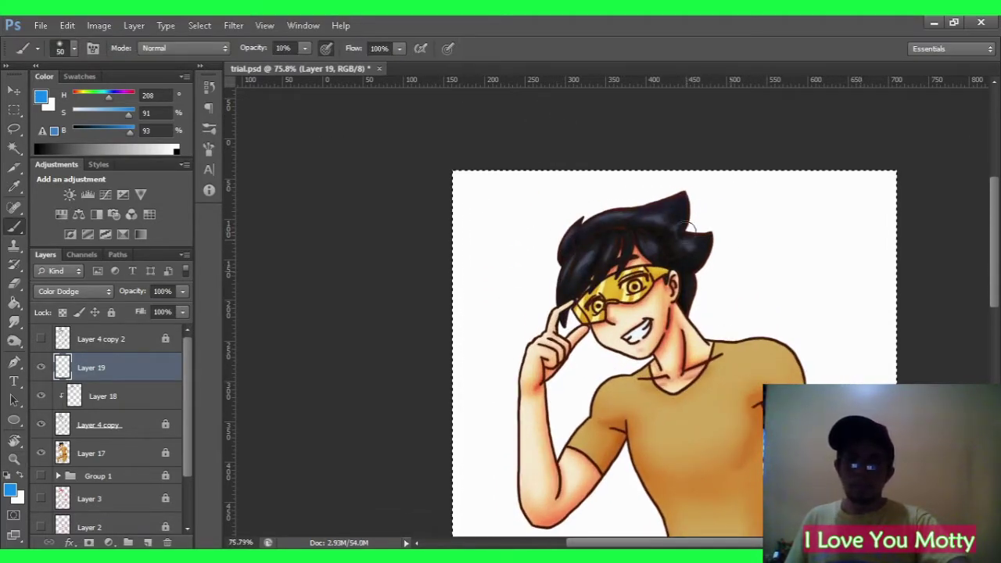
drag(707, 286, 666, 264)
Sample the shirt colour, shift it to yellow, hue 55, saturation 73, brightness 95, and tint the shirt's edges at 10% opacity.
alt+click(665, 270)
key(i)
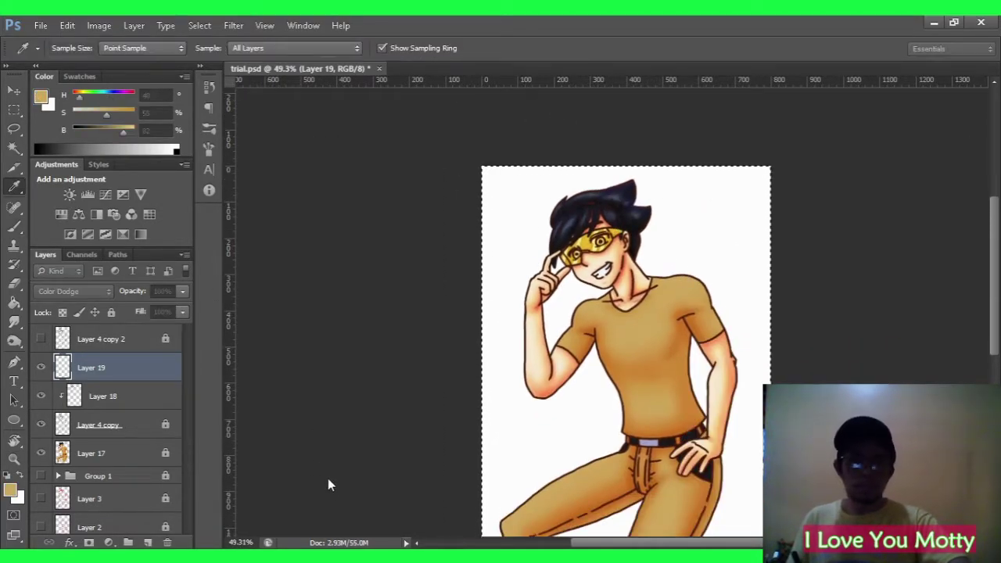
key(b)
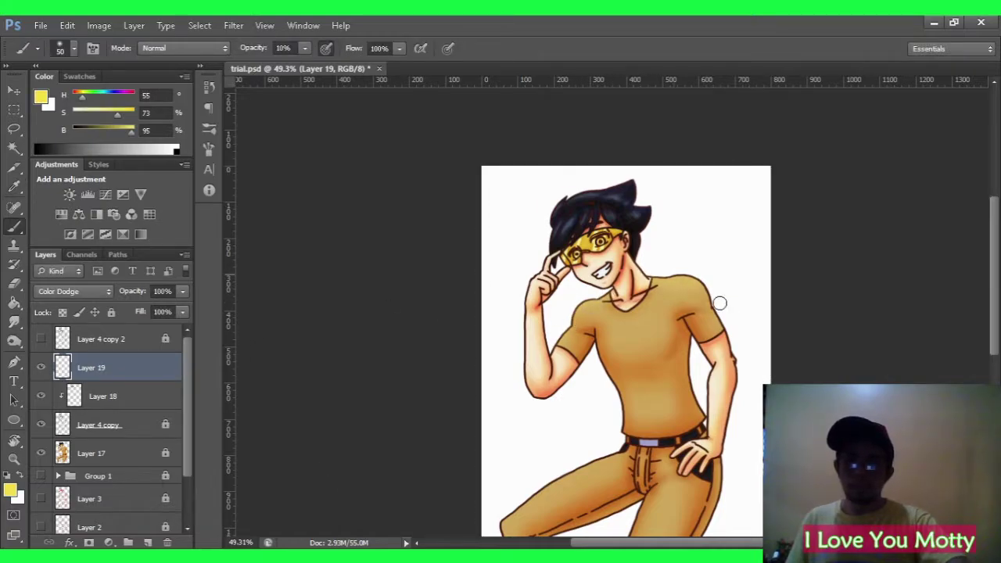
Brush a light orange glow, hue 31, saturation 47, brightness 96, onto the arms' skin at 10% opacity.
alt+click(537, 288)
key(i)
key(b)
alt+click(527, 283)
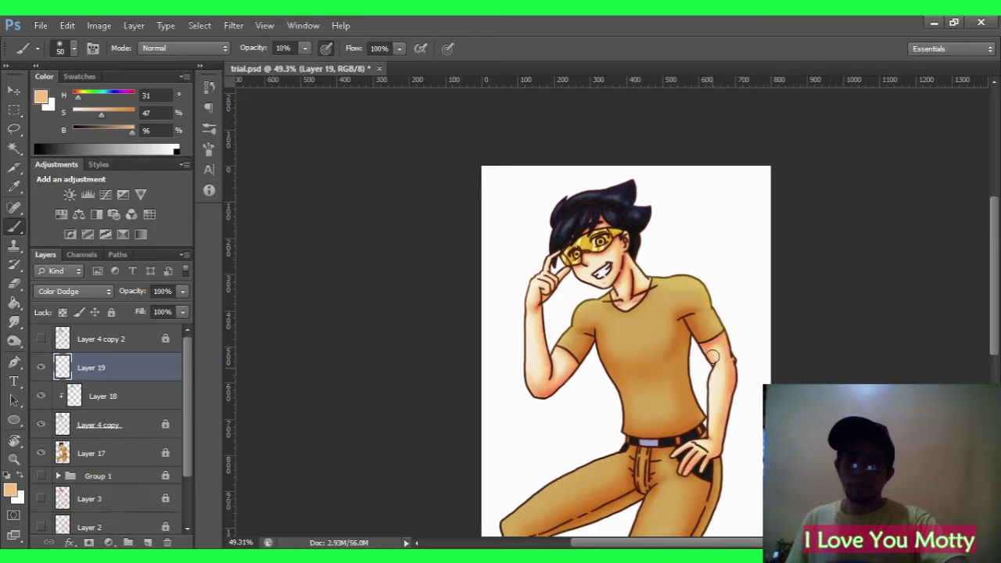
Add a new layer directly above Layer 17 and prepare the brush for painting the face.
key(z)
drag(616, 266, 665, 266)
click(90, 453)
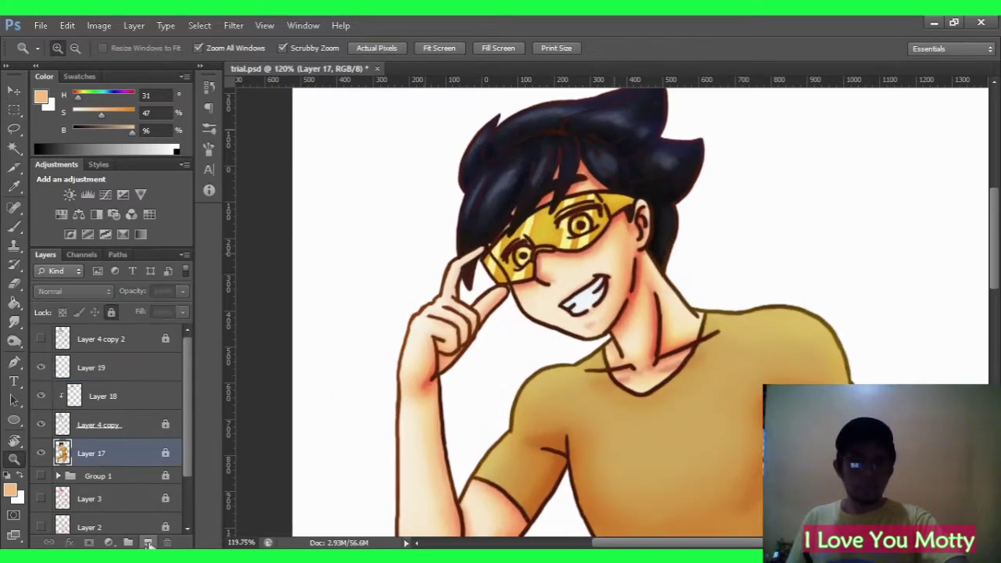
click(147, 542)
key(b)
key(alt)
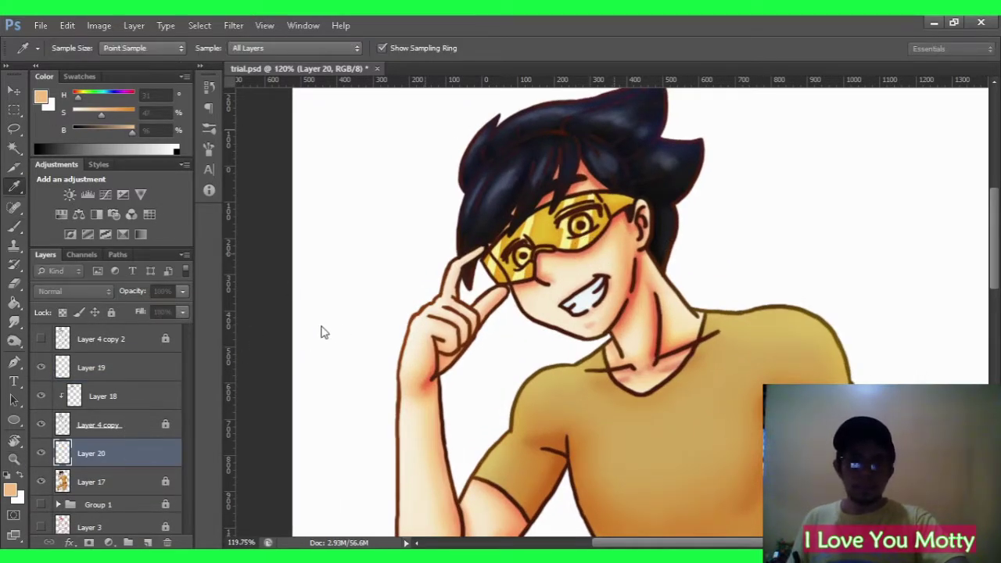
Paint a red blush, hue 356, saturation 81, brightness 95, across the cheeks and nose with a 35 px brush at 10% opacity.
key(b)
drag(532, 293, 618, 250)
key(z)
mouse_move(524, 219)
mouse_down()
mouse_move(751, 240)
mouse_move(689, 239)
mouse_move(626, 305)
mouse_up()
key(b)
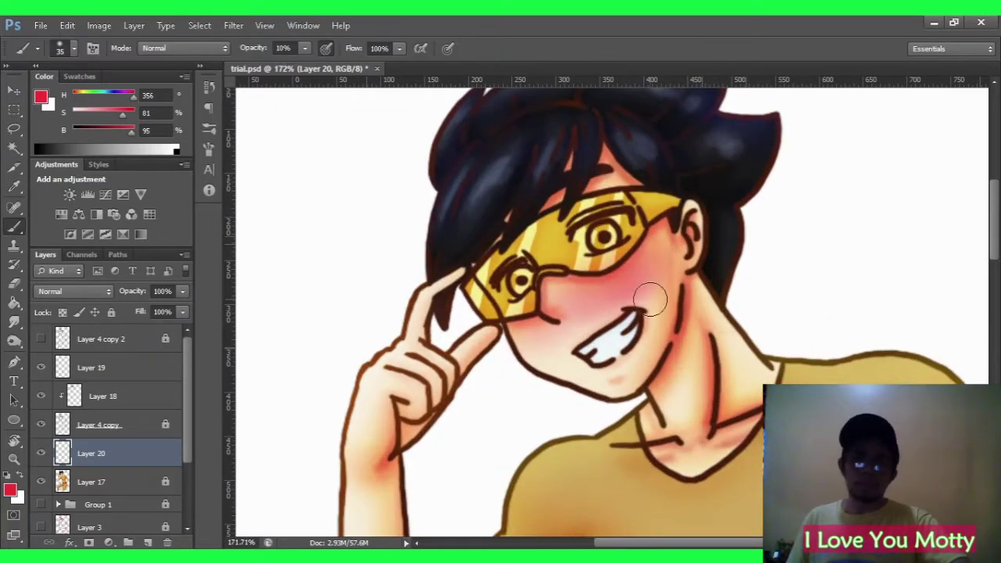
drag(547, 313, 524, 352)
key(z)
mouse_move(704, 240)
mouse_down()
mouse_move(740, 240)
mouse_move(689, 240)
mouse_up()
key(b)
key(z)
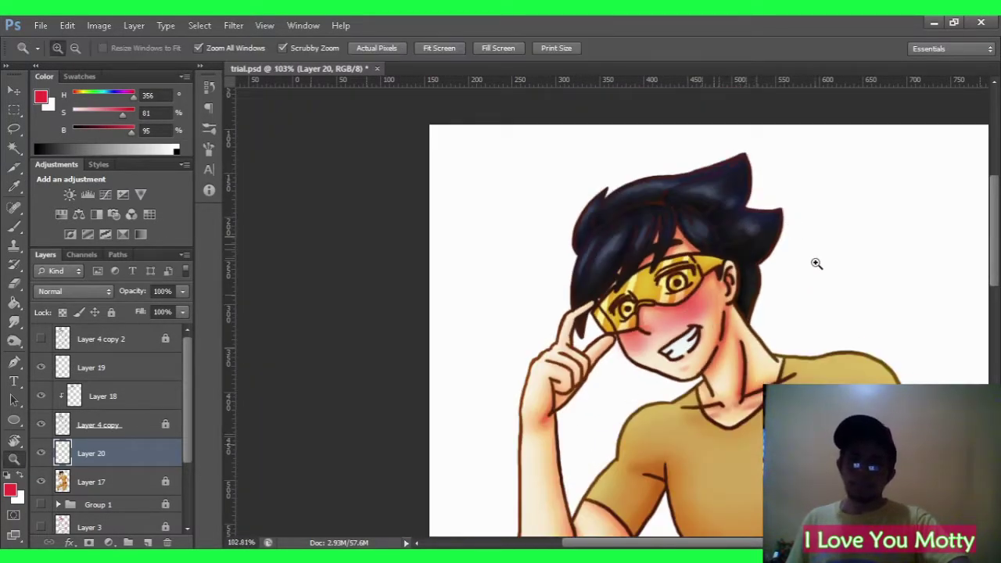
Compare the artwork with the blush layer hidden and shown, set Layer 20's opacity to 30%, and save the file.
drag(816, 263, 413, 191)
key(ctrl+s)
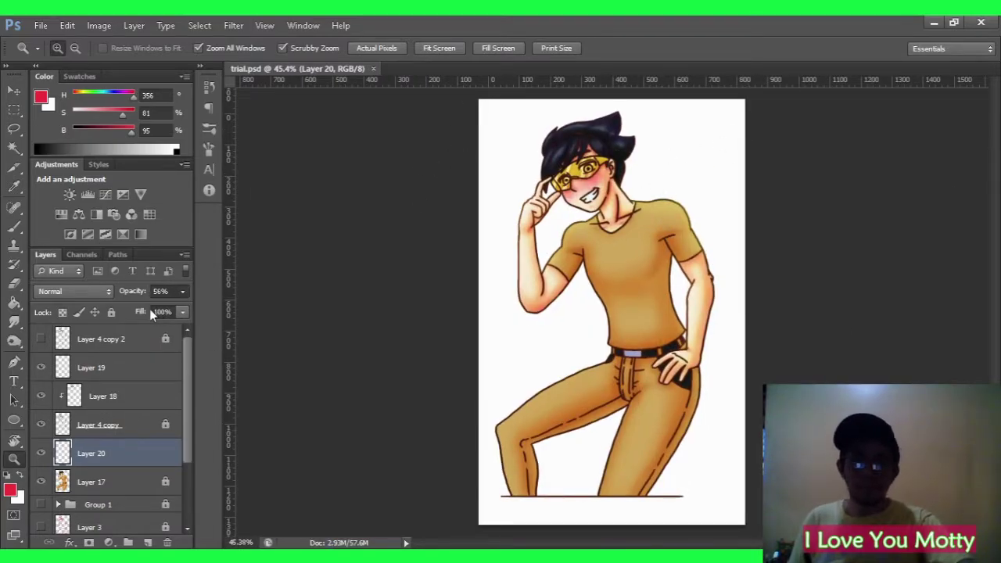
scroll(756, 279, down, 3)
scroll(755, 279, up, 2)
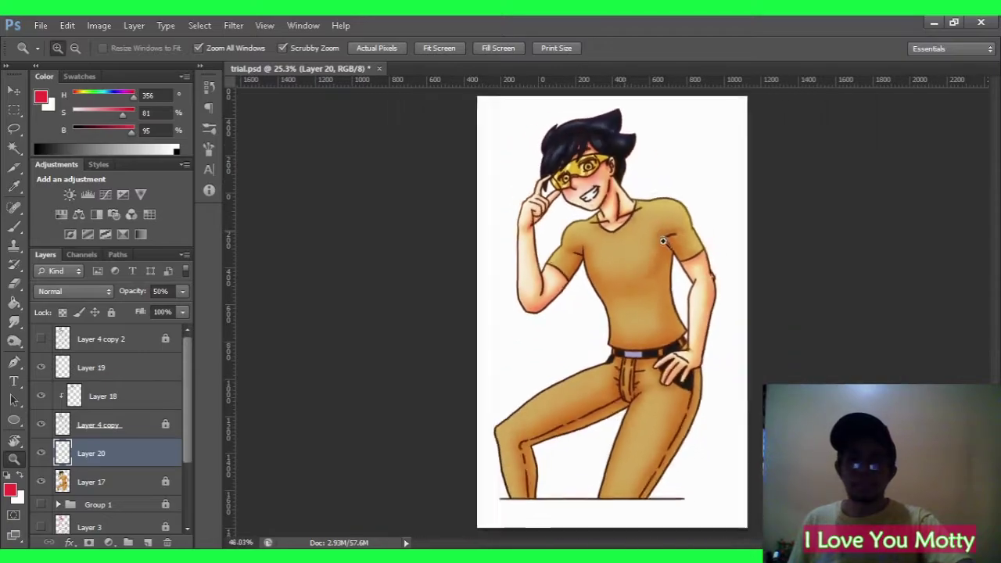
click(41, 454)
click(40, 454)
click(41, 454)
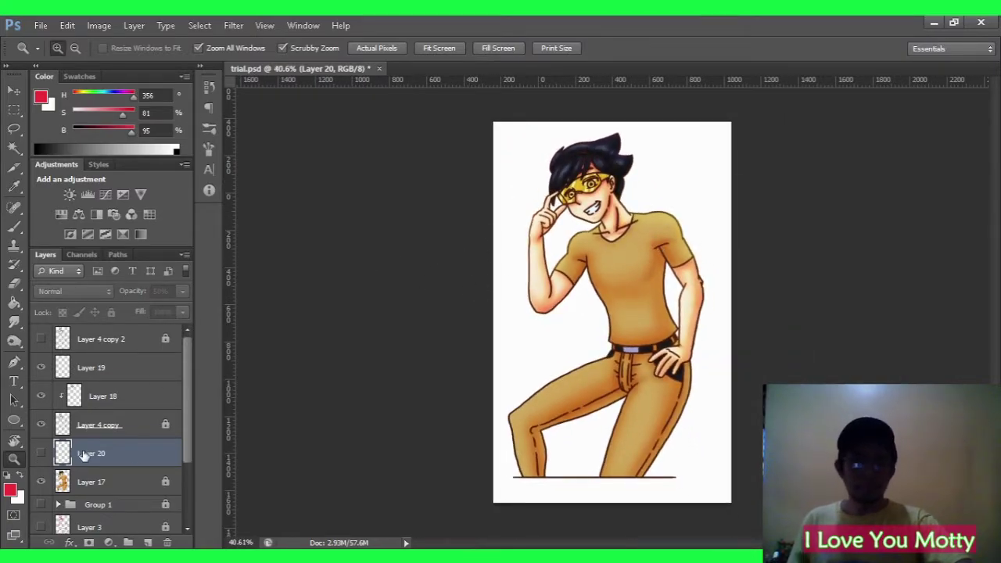
click(41, 454)
key(3)
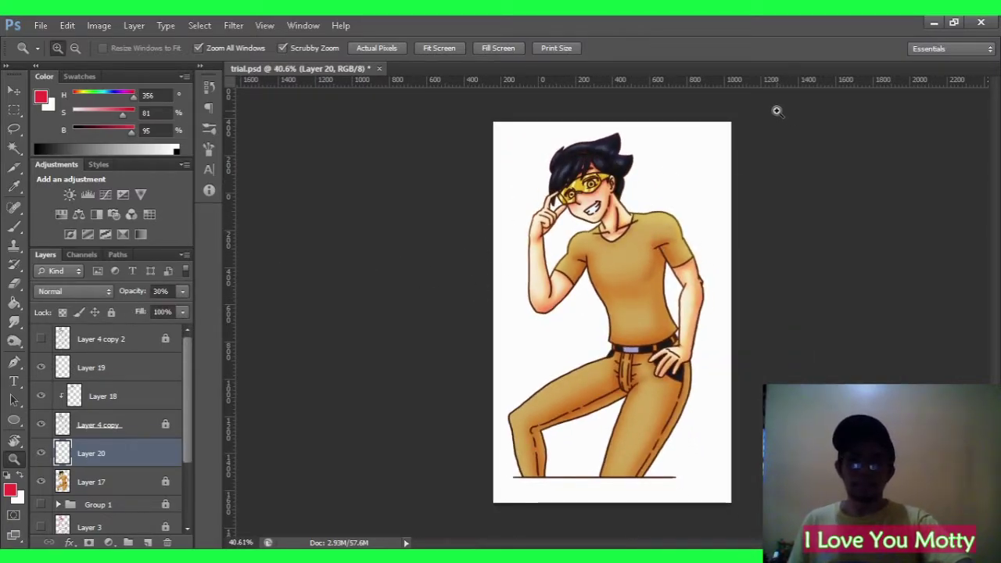
scroll(775, 107, up, 1)
key(ctrl+s)
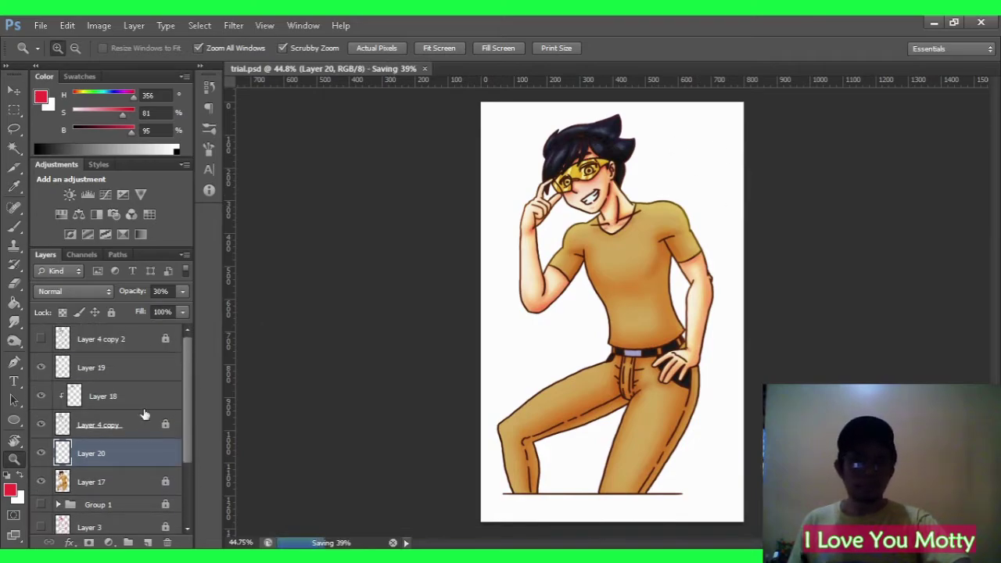
Group the layers from Layer 17 up to Layer 4 copy 2, lock the group, and add a new layer above it.
shift+click(129, 341)
key(ctrl+g)
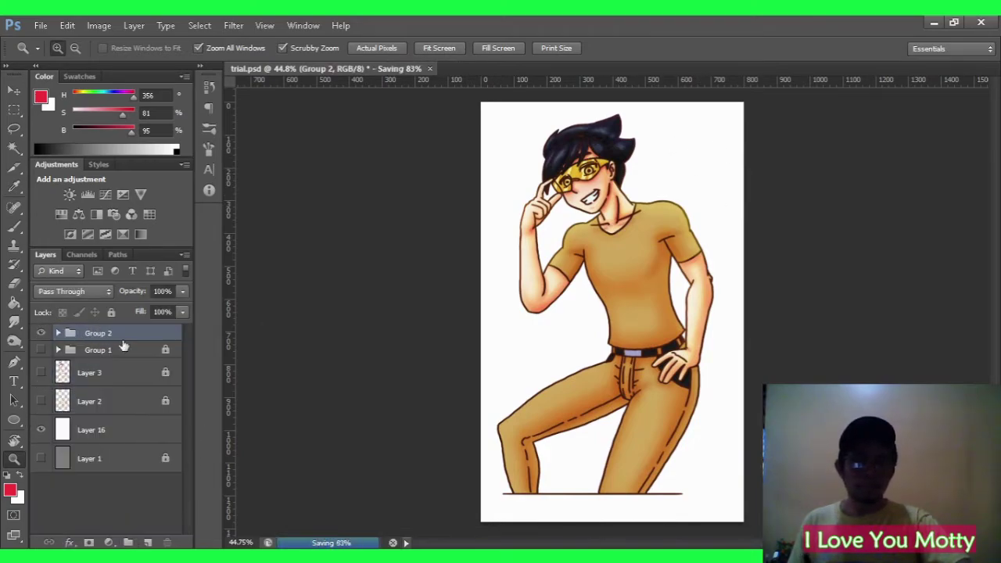
key(ctrl+shift+alt+n)
Handwrite "Thank you for viewing" with a smiley in near-black beside the character's head, using 100% brush opacity.
scroll(678, 156, up, 10)
key(b)
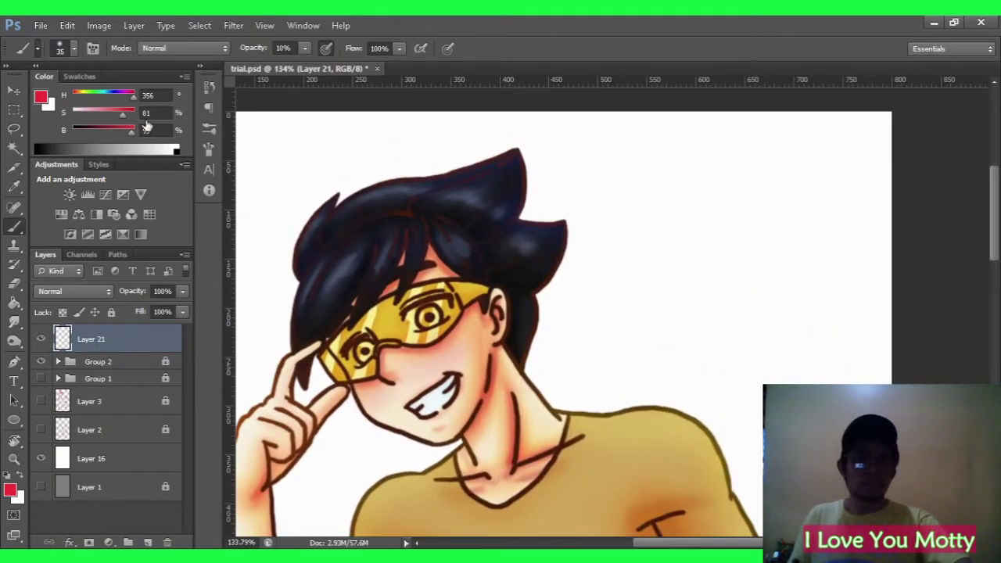
click(38, 149)
key(0)
mouse_move(601, 176)
mouse_down()
mouse_move(784, 189)
mouse_move(709, 282)
mouse_move(790, 264)
mouse_move(702, 360)
mouse_move(814, 310)
mouse_move(846, 275)
mouse_up()
key(z)
key(ctrl+minus)
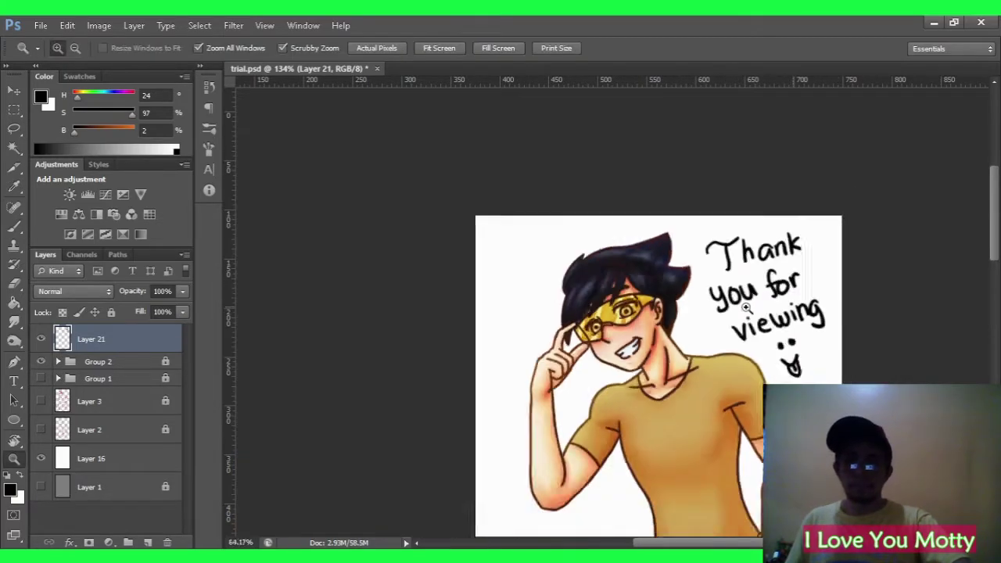
Hide Layer 21 and add centred white text "PRINCE ANIMATE" in 14 pt Showcard Gothic across the character's legs.
key(ctrl+minus)
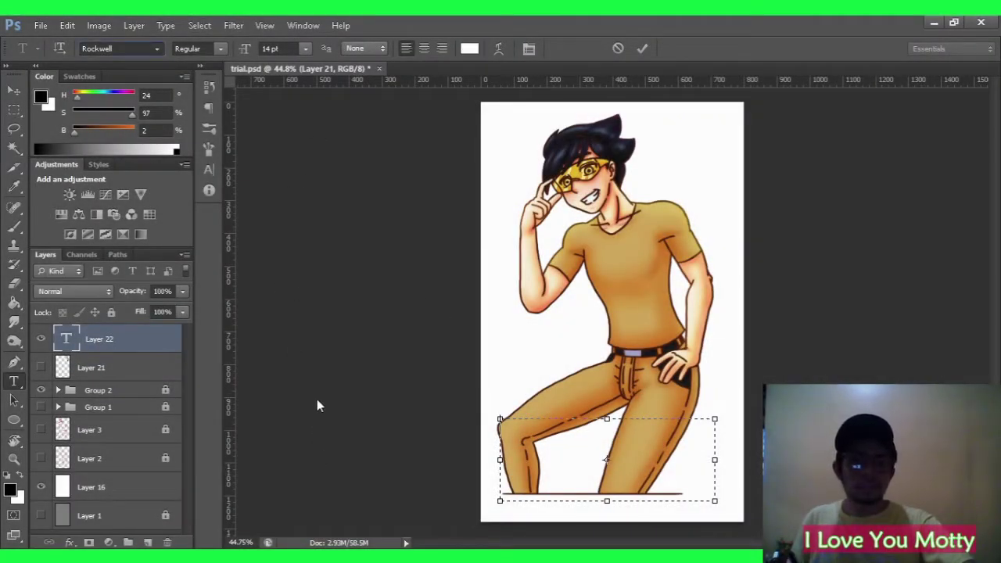
text(Sh)
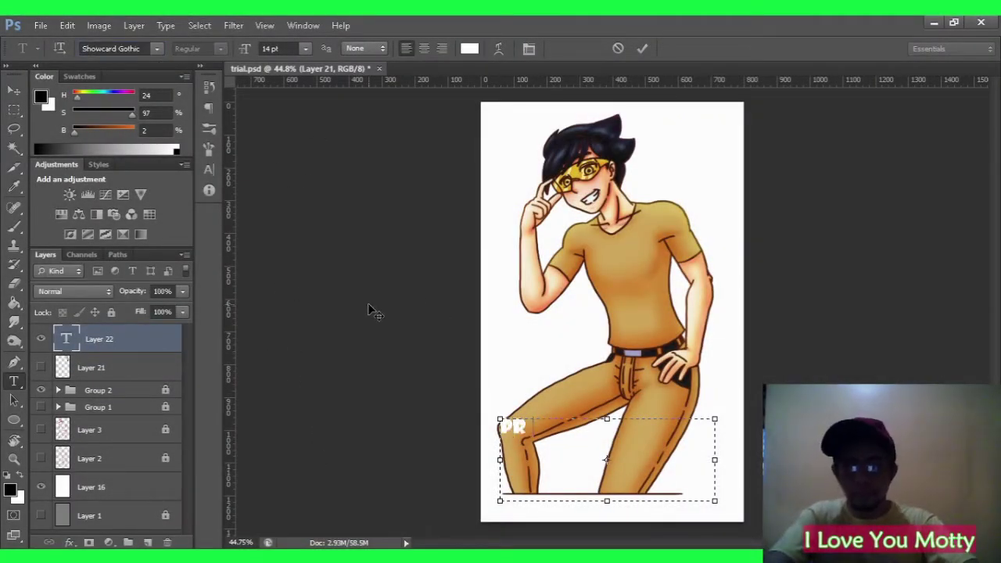
text(INCE ANIMATE)
key(ctrl+a)
click(642, 49)
key(v)
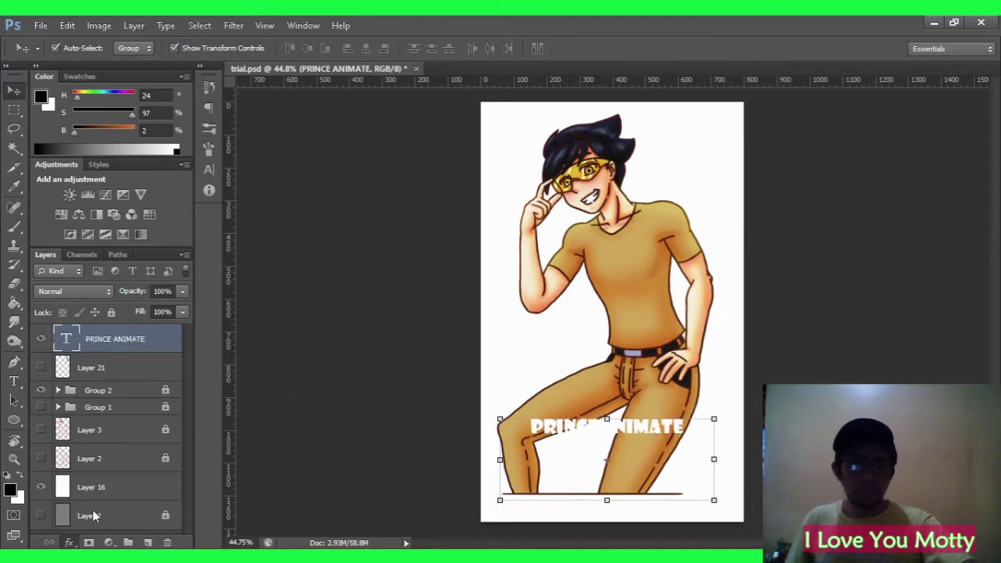
Add a crimson Stroke effect to the PRINCE ANIMATE text.
key(i)
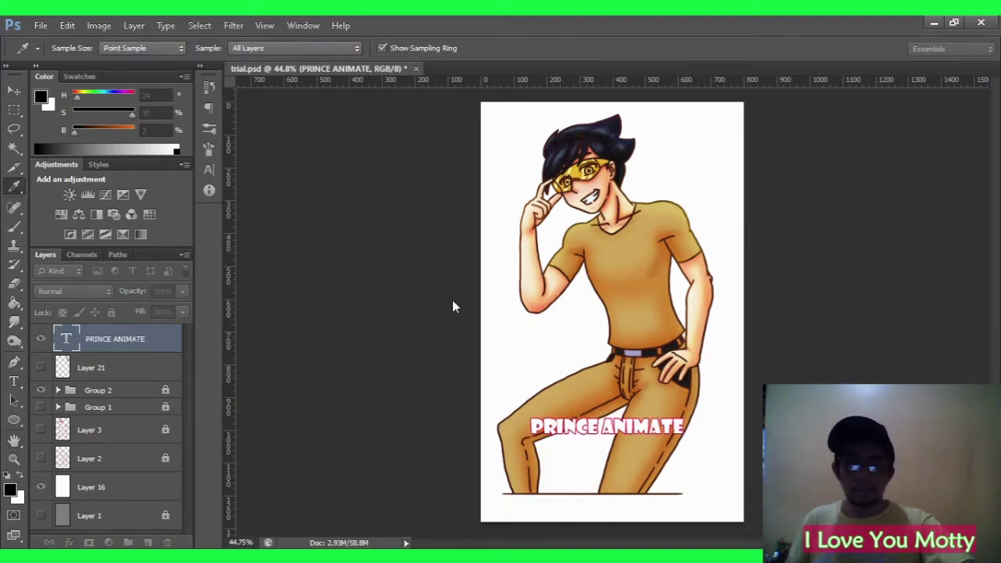
key(h)
key(v)
Break the title onto two lines after PRINCE and enlarge the text to 30 pt.
key(t)
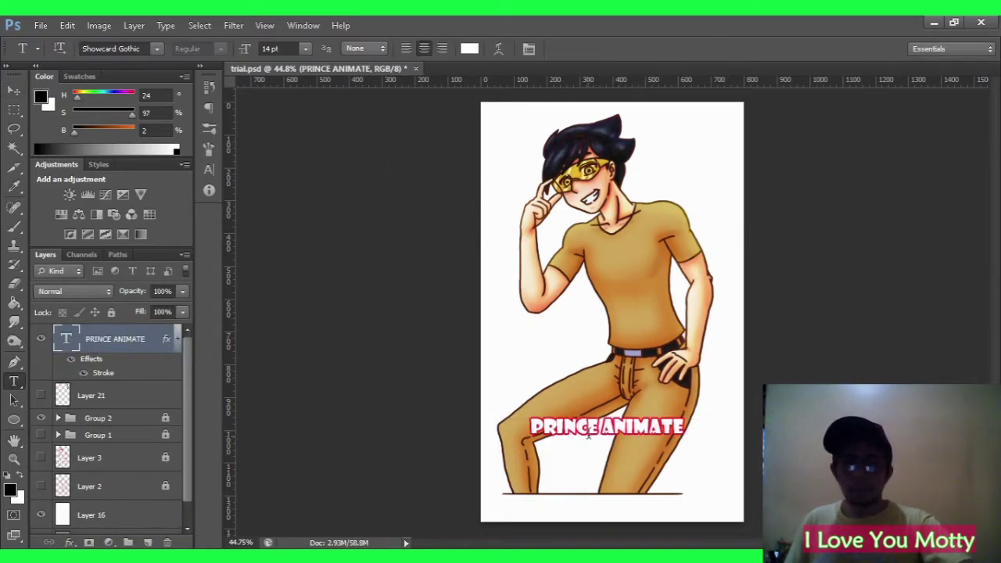
key(Return)
key(ctrl+shift+period)
key(ctrl+shift+period)
key(ctrl+shift+period)
key(ctrl+shift+period)
key(ctrl+shift+period)
key(ctrl+shift+period)
key(ctrl+shift+period)
key(ctrl+shift+period)
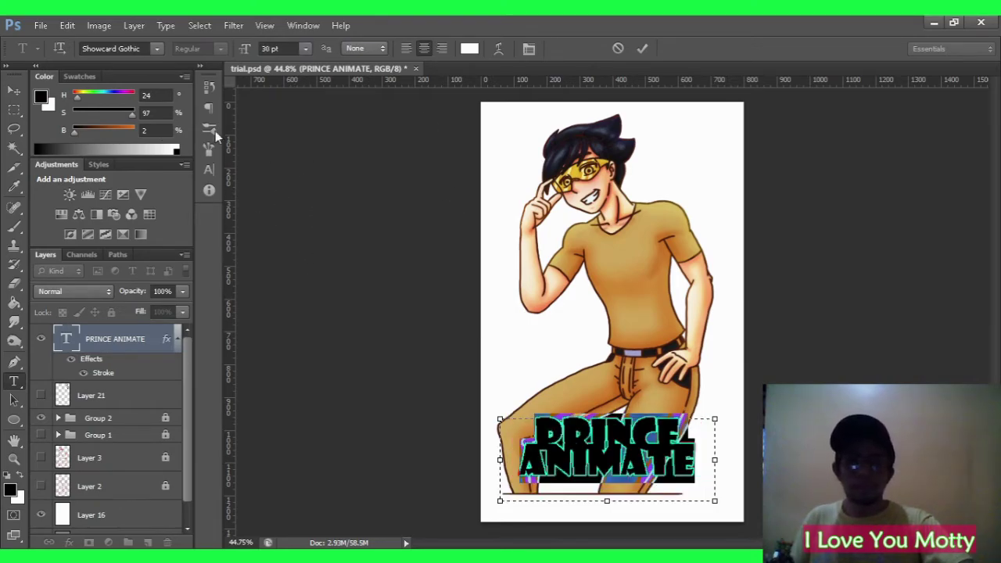
Widen the title's line spacing and move it down over the lower legs near the page's bottom edge.
key(ctrl+Return)
key(v)
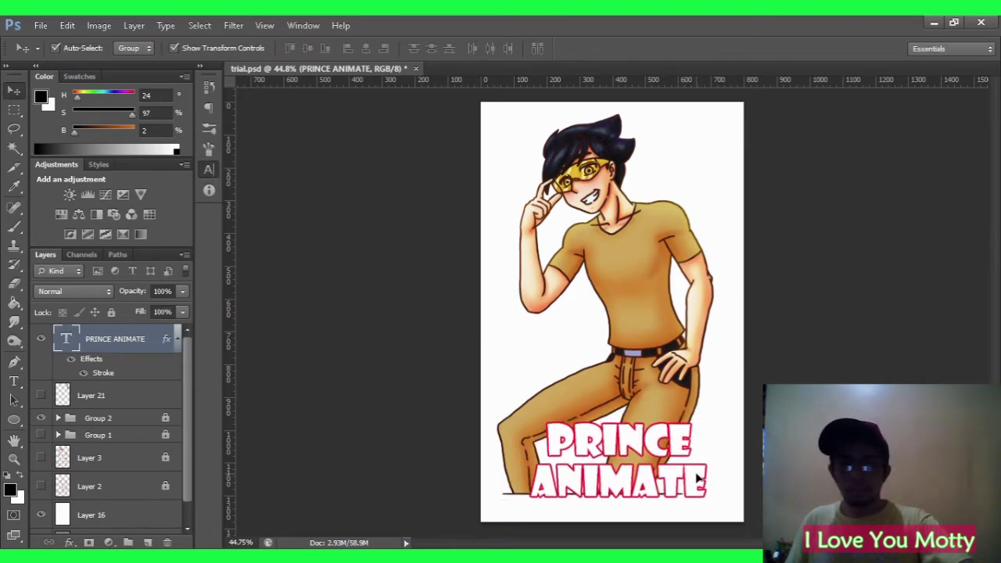
drag(665, 466, 699, 477)
Change the title's Stroke effect colour to black.
key(t)
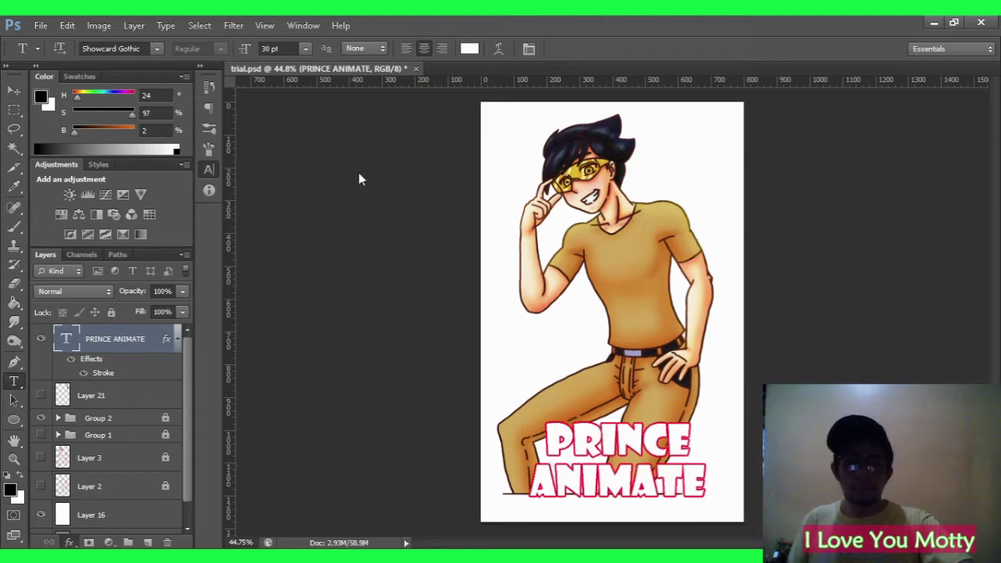
key(i)
key(t)
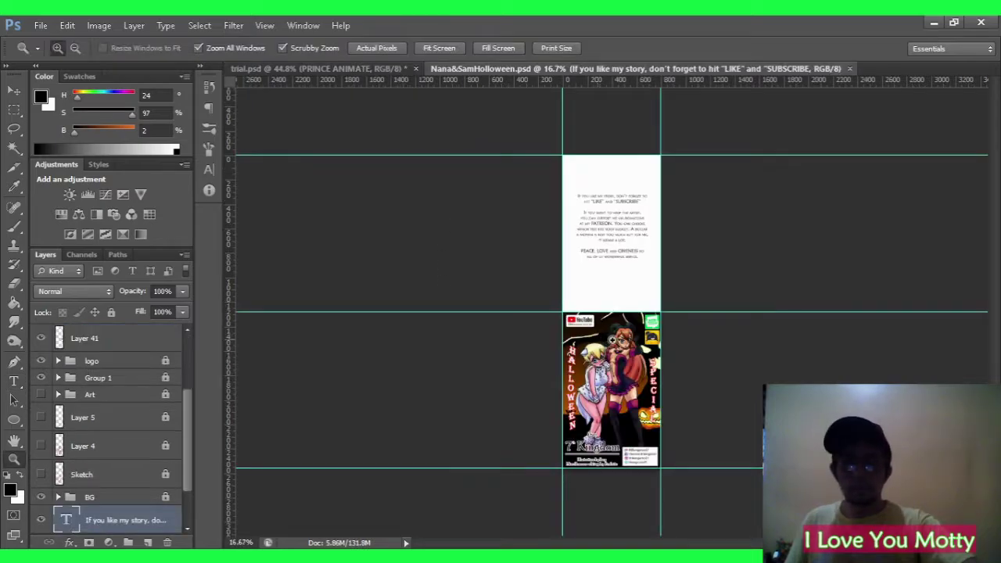
Copy the Youtube badge group from Nana&SamHolloween.psd into trial.psd and place it in the page's upper-right corner.
key(v)
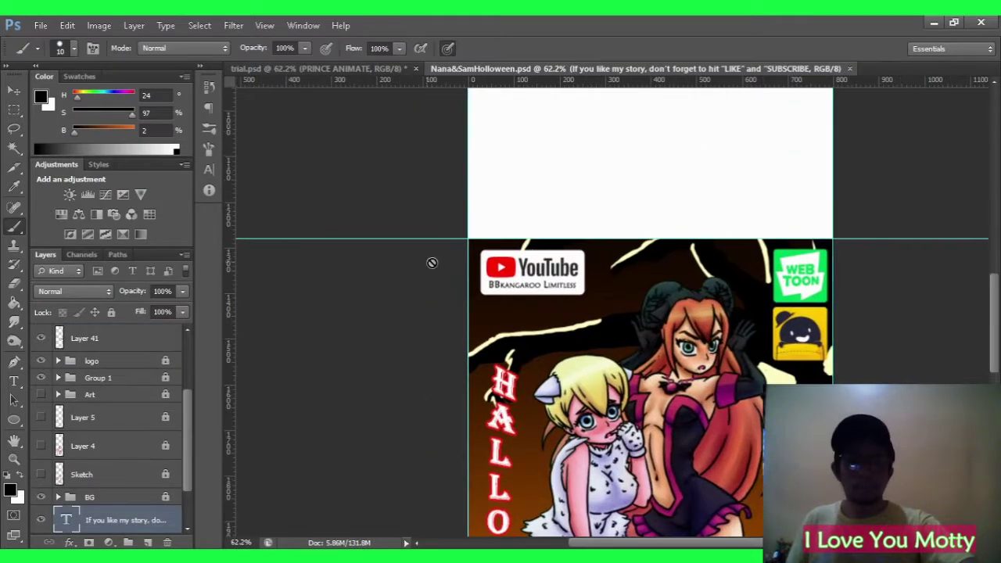
drag(432, 261, 463, 133)
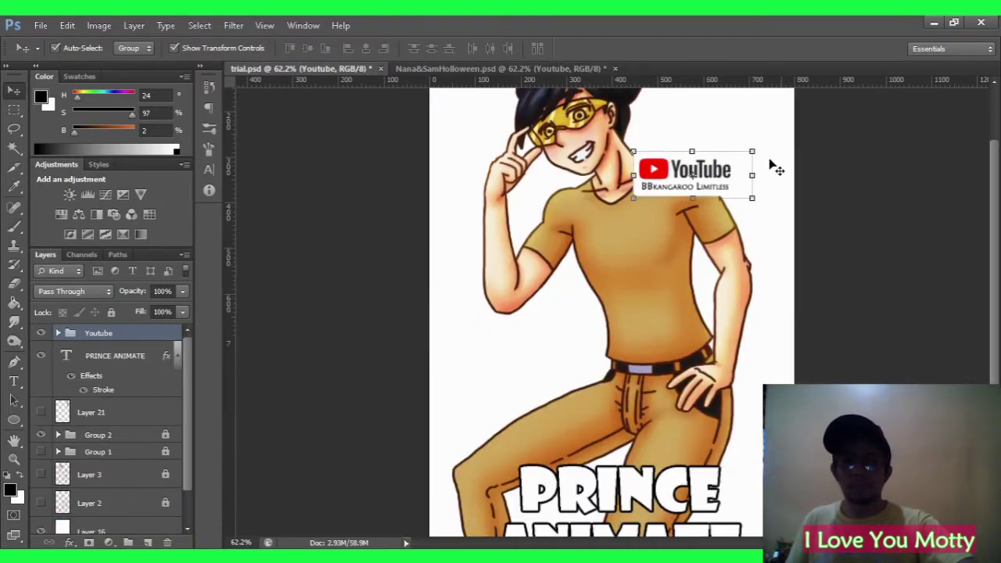
drag(725, 167, 739, 139)
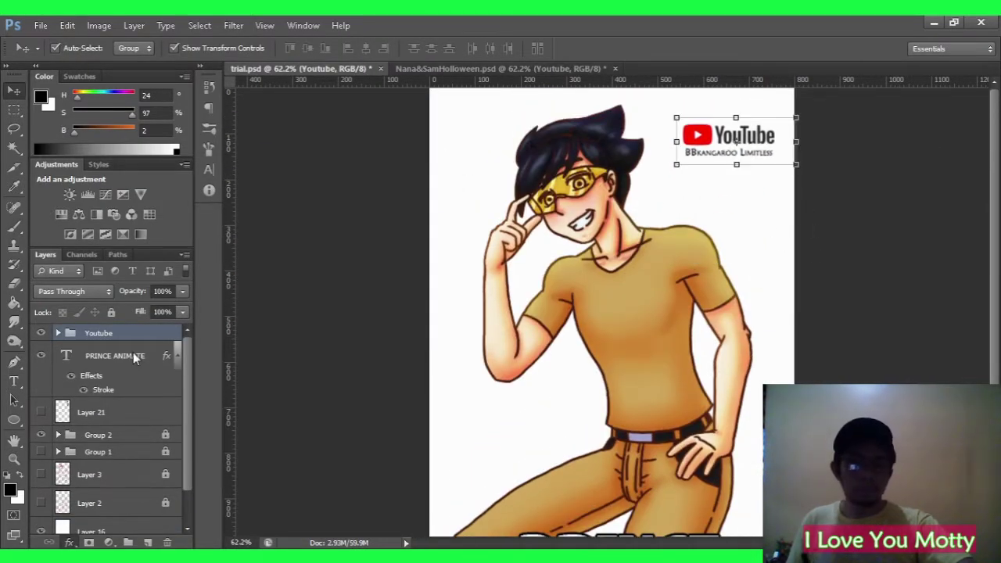
Add a black Stroke effect around the Youtube badge group.
key(z)
key(z)
click(705, 149)
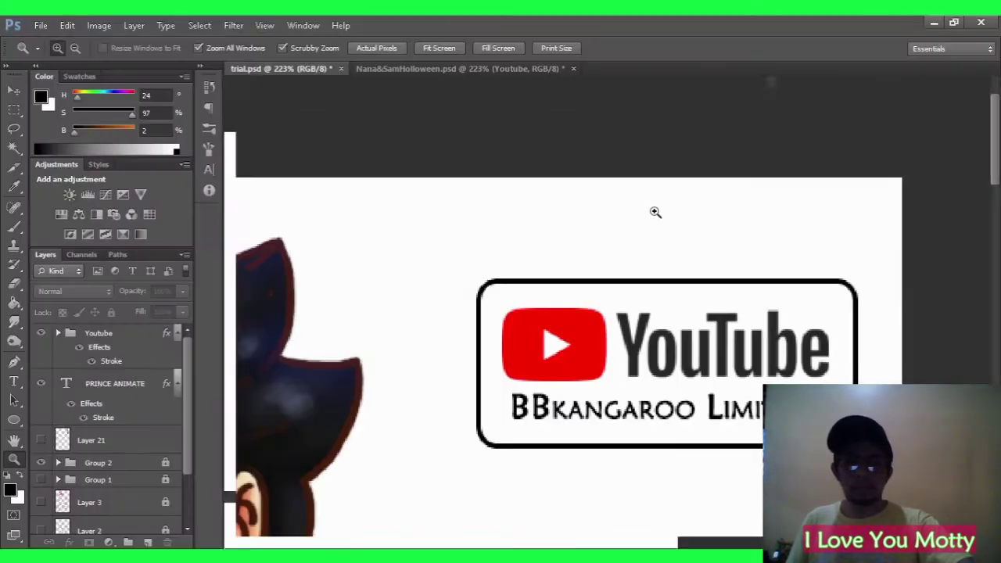
Show Layer 21, select the whole canvas, and clear the layer's handwriting.
key(b)
key(alt+bracketleft)
key(alt+bracketleft)
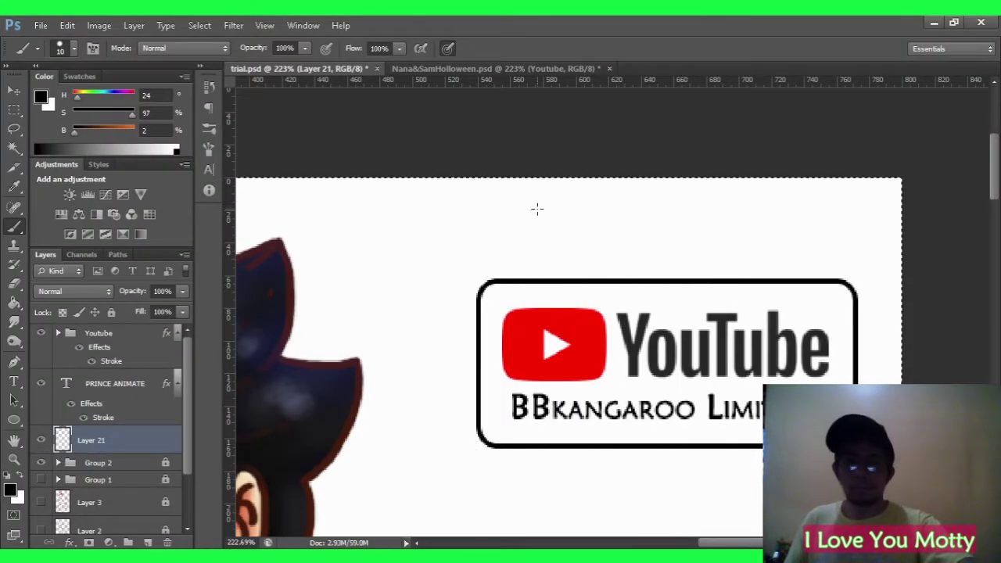
mouse_move(480, 226)
mouse_down()
mouse_move(557, 256)
mouse_move(676, 247)
mouse_move(736, 235)
mouse_up()
key(e)
key(Delete)
key(b)
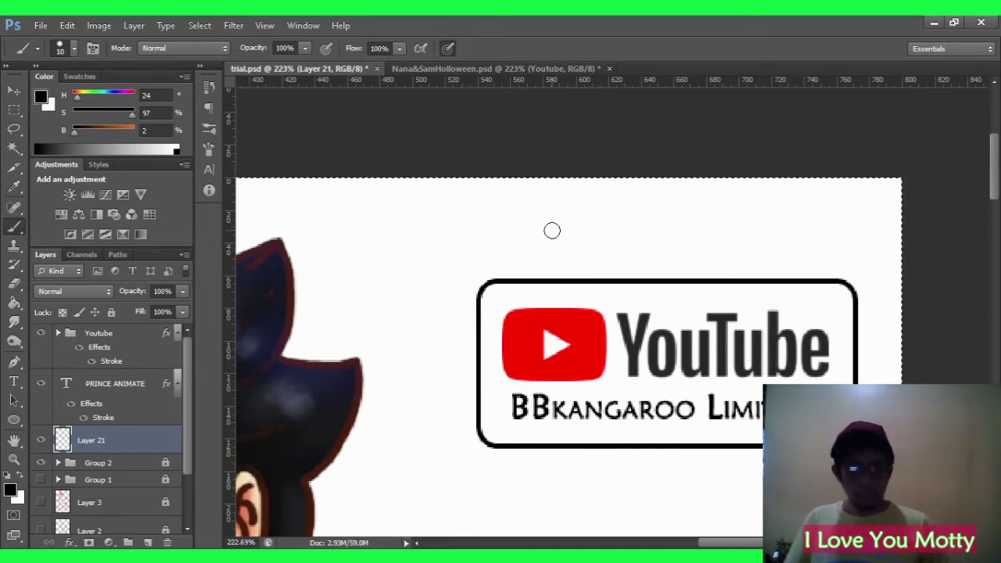
Handwrite "Fan Art by:" in near-black above the YouTube badge on Layer 21 with a 10 px brush.
drag(492, 199, 494, 249)
drag(467, 211, 538, 194)
mouse_move(561, 227)
mouse_down()
mouse_move(579, 240)
mouse_move(760, 217)
mouse_move(856, 224)
mouse_move(753, 291)
mouse_move(744, 242)
mouse_up()
key(z)
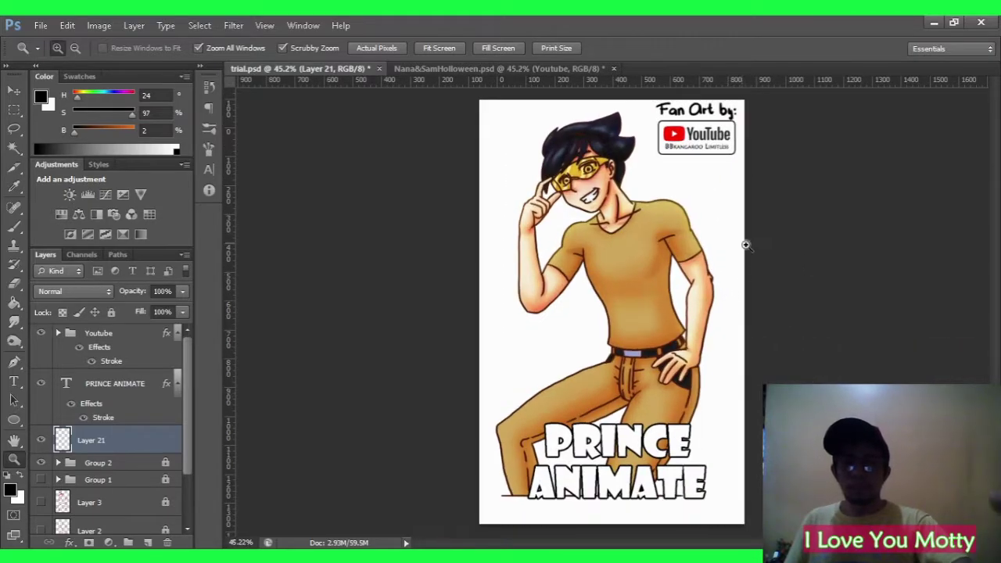
Move the YouTube badge slightly down from the page's top edge.
key(v)
shift+click(711, 143)
click(710, 143)
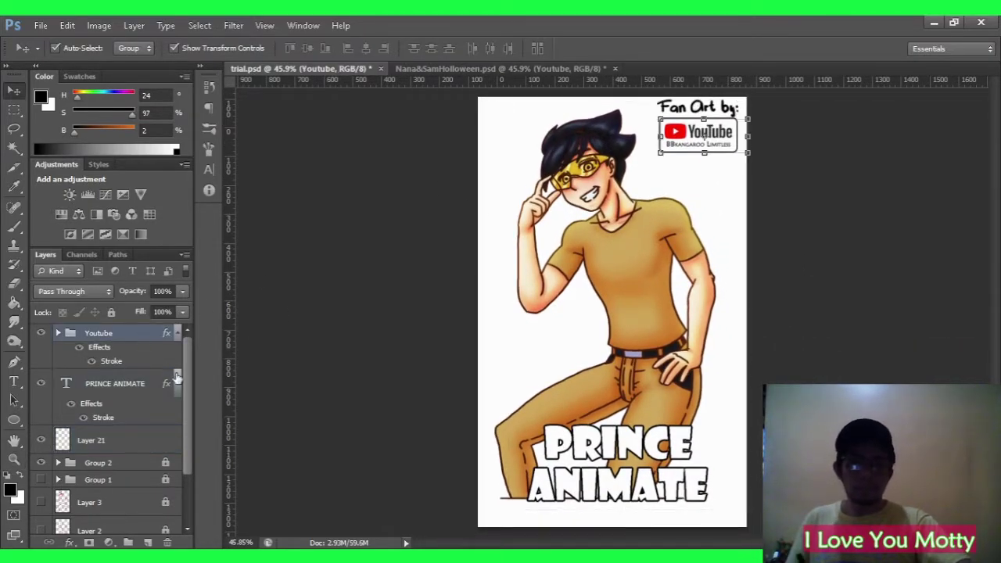
drag(710, 143, 706, 165)
Move the "Fan Art by:" lettering down to sit just above the YouTube badge and save the file.
click(716, 118)
scroll(133, 441, up, 2)
click(133, 440)
key(shift+Down)
key(shift+Down)
key(shift+Down)
key(shift+Down)
key(shift+Down)
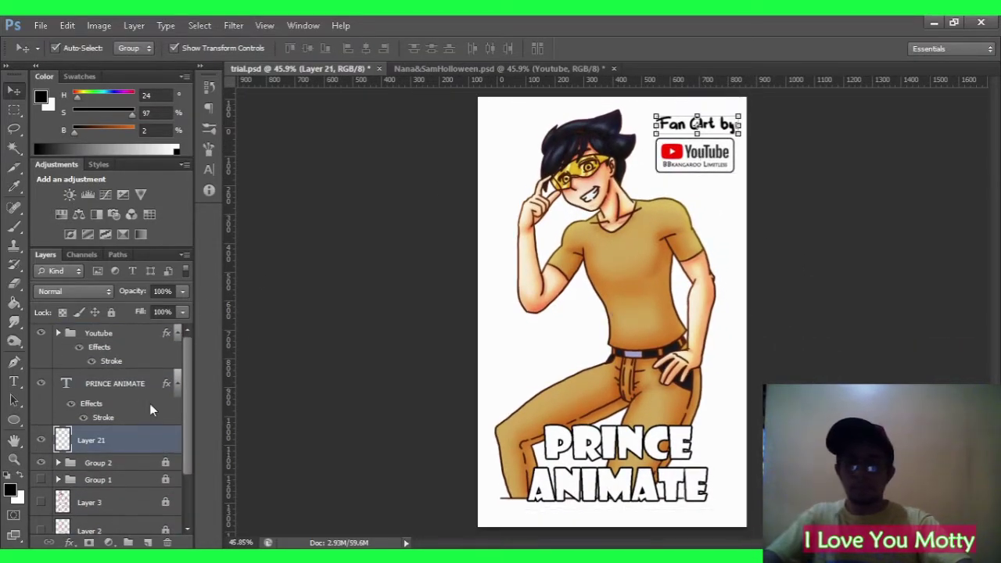
click(723, 324)
key(ctrl+s)
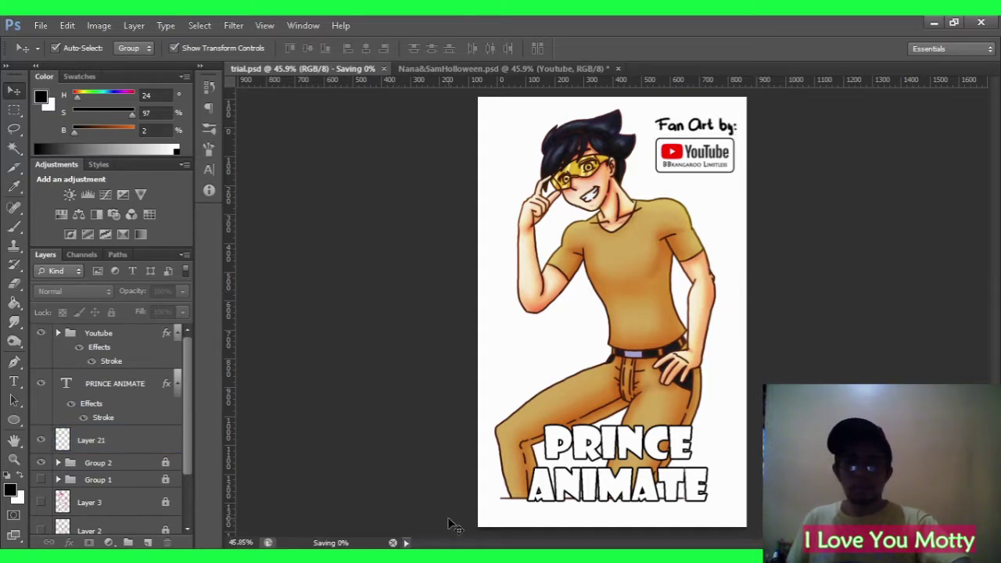